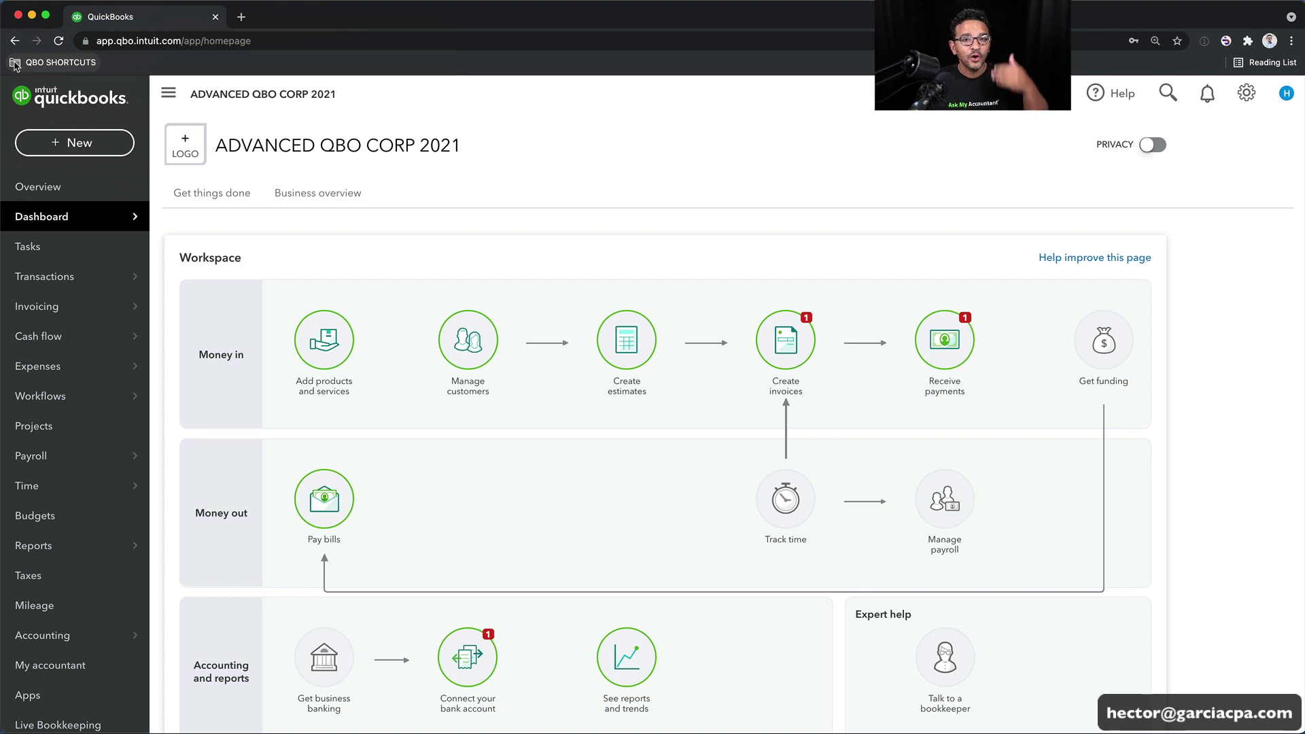
Open the Chart of Accounts page from the QBO shortcut bookmarks, and go to the company Overview page
left_click(15, 63)
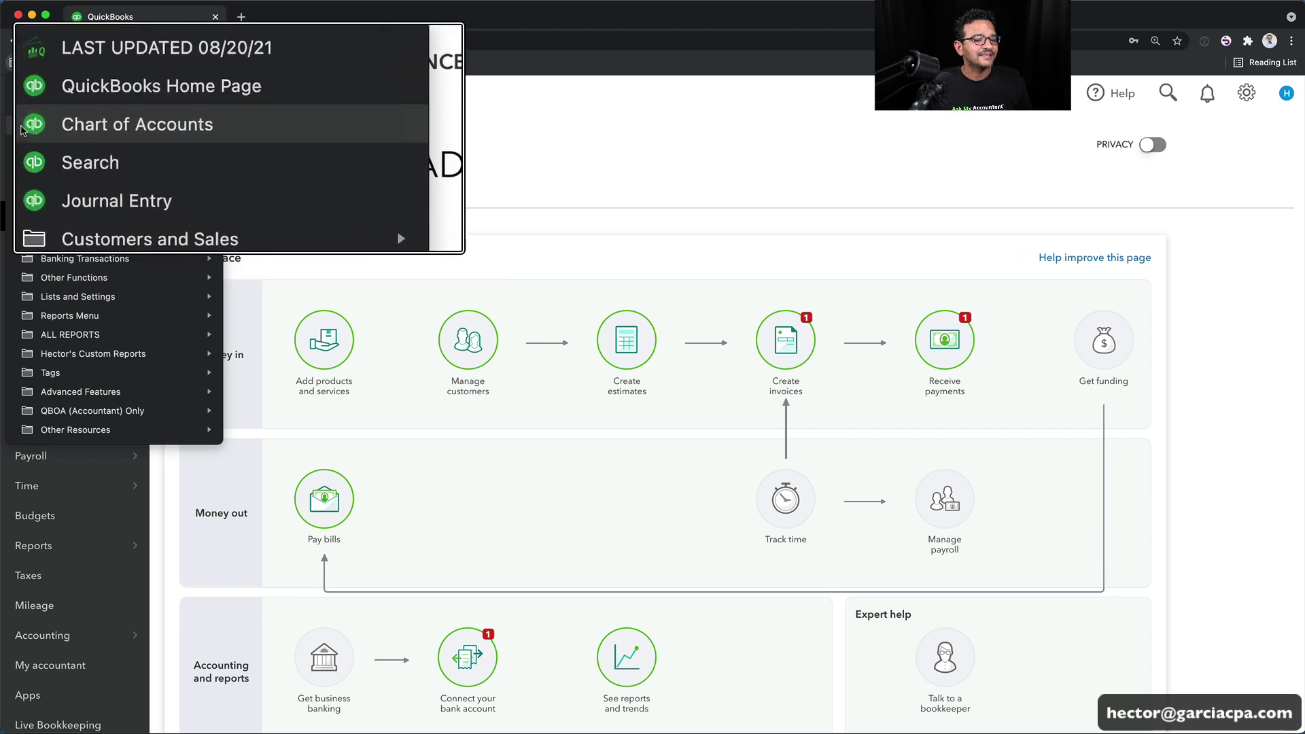
left_click(27, 129)
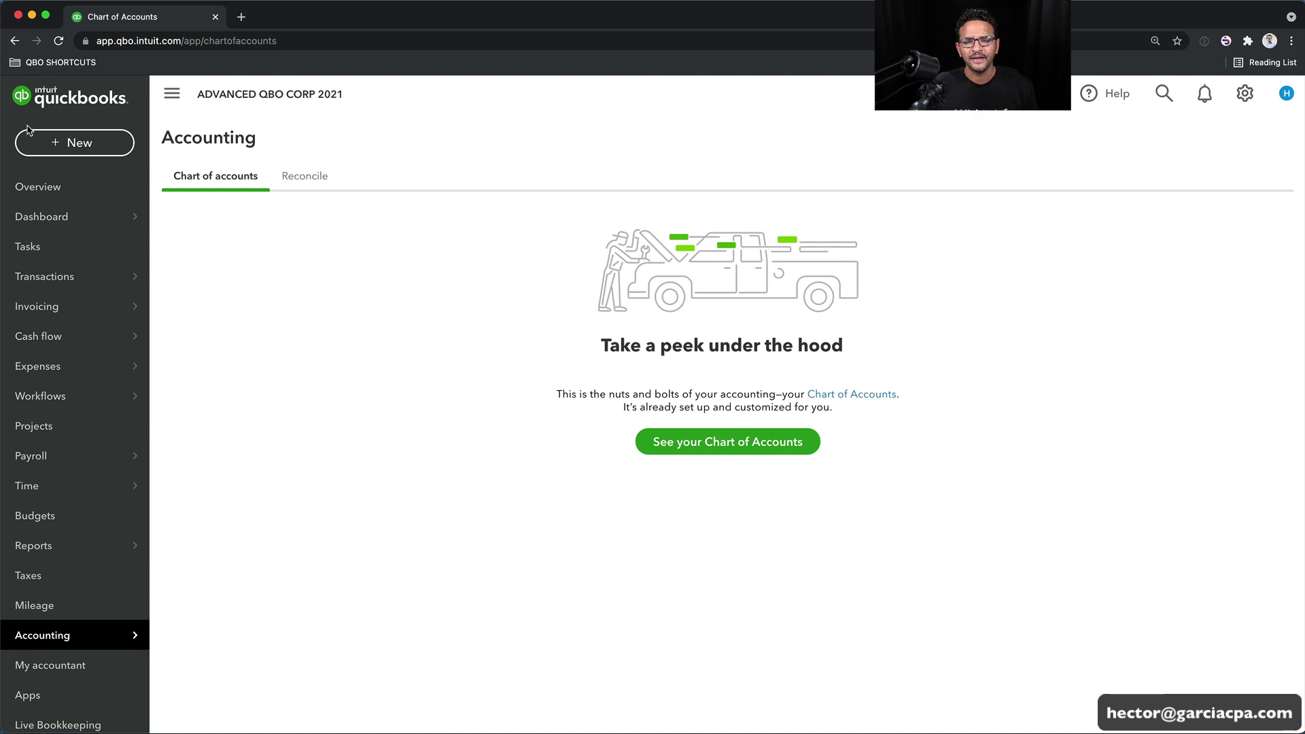
left_click(41, 187)
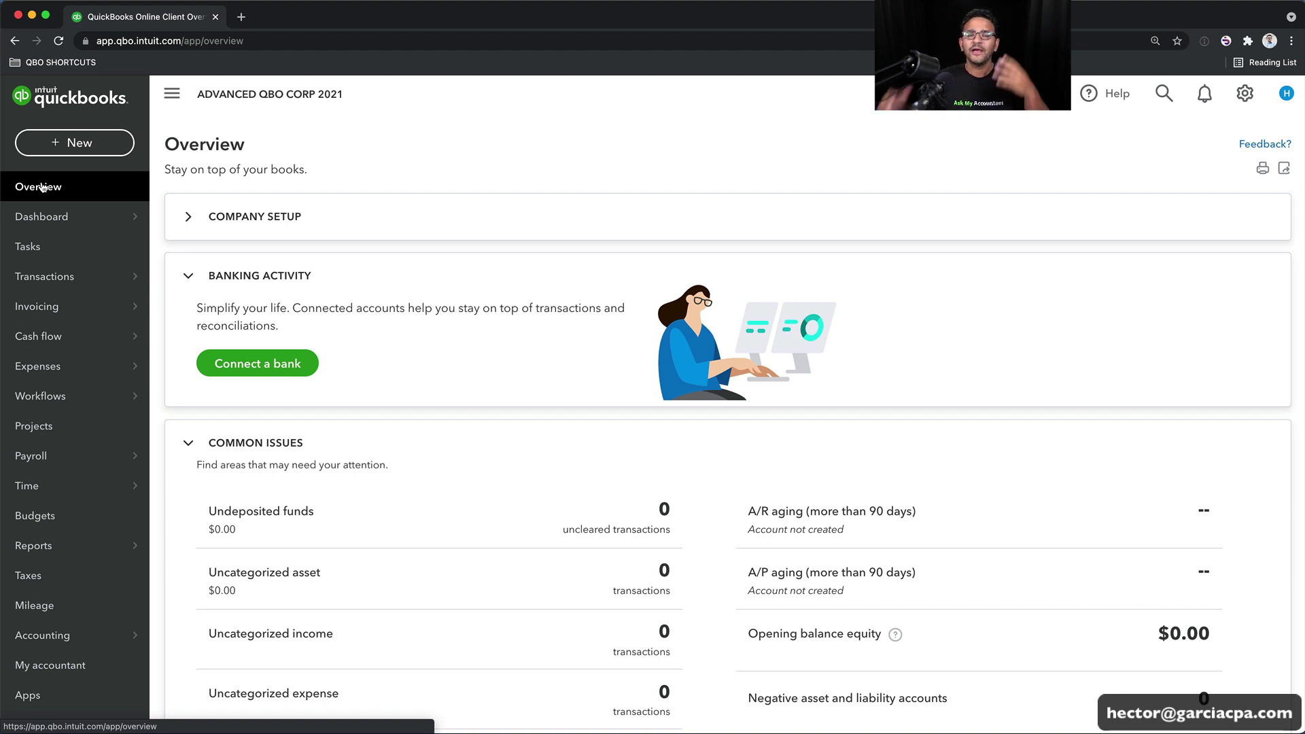
Open the Chart of Accounts through the company settings rather than the bookmarked shortcut
left_click(55, 62)
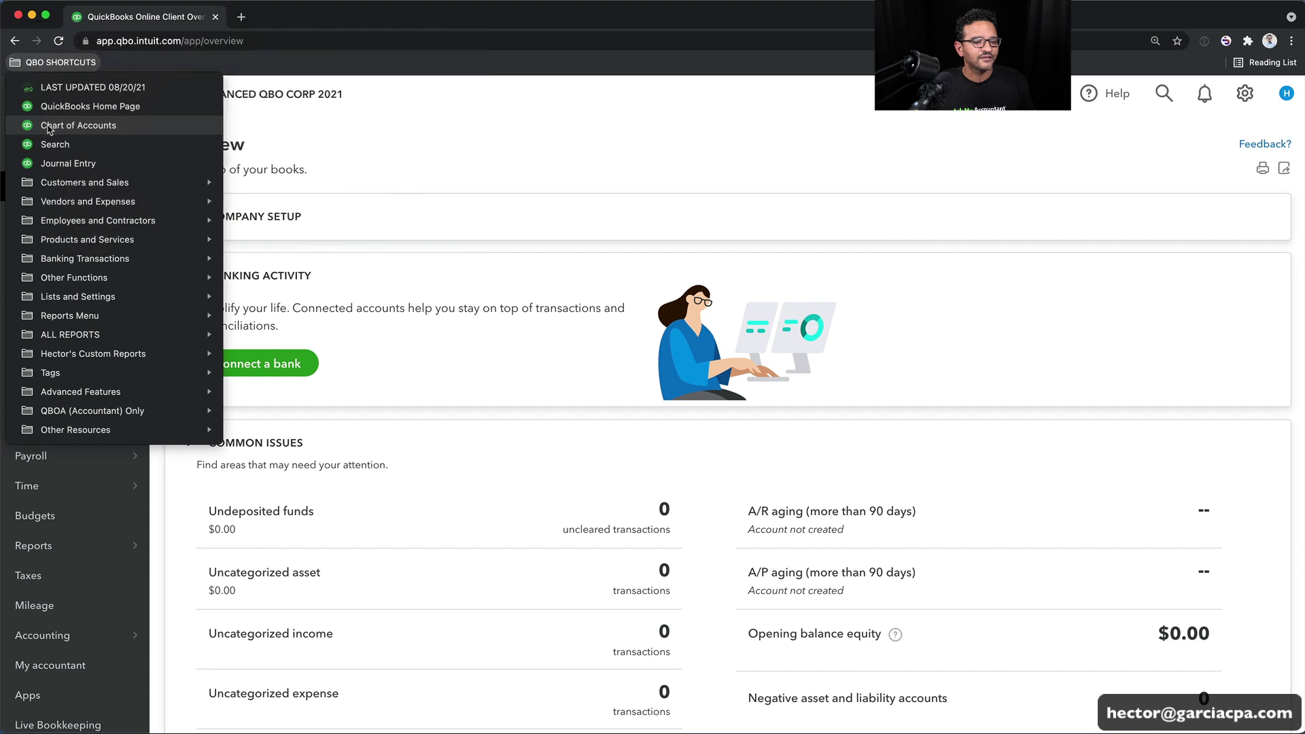
left_click(449, 137)
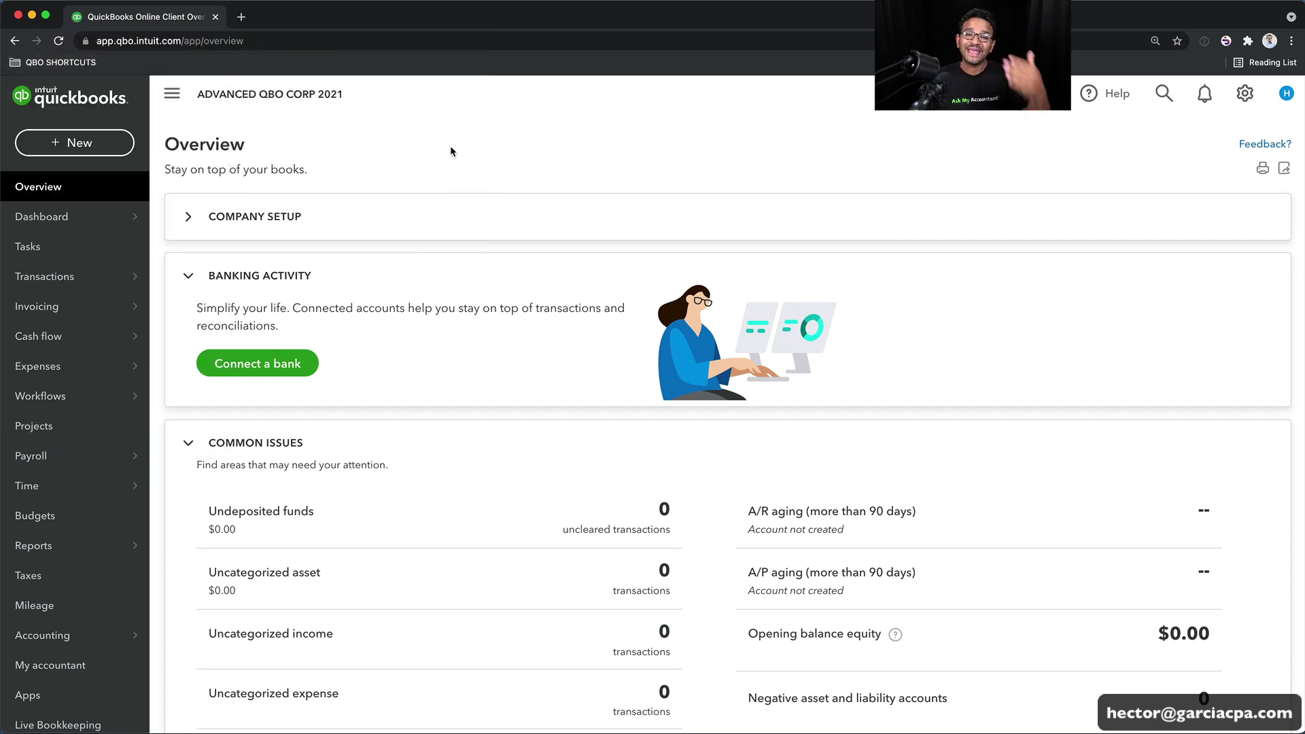
left_click(1244, 93)
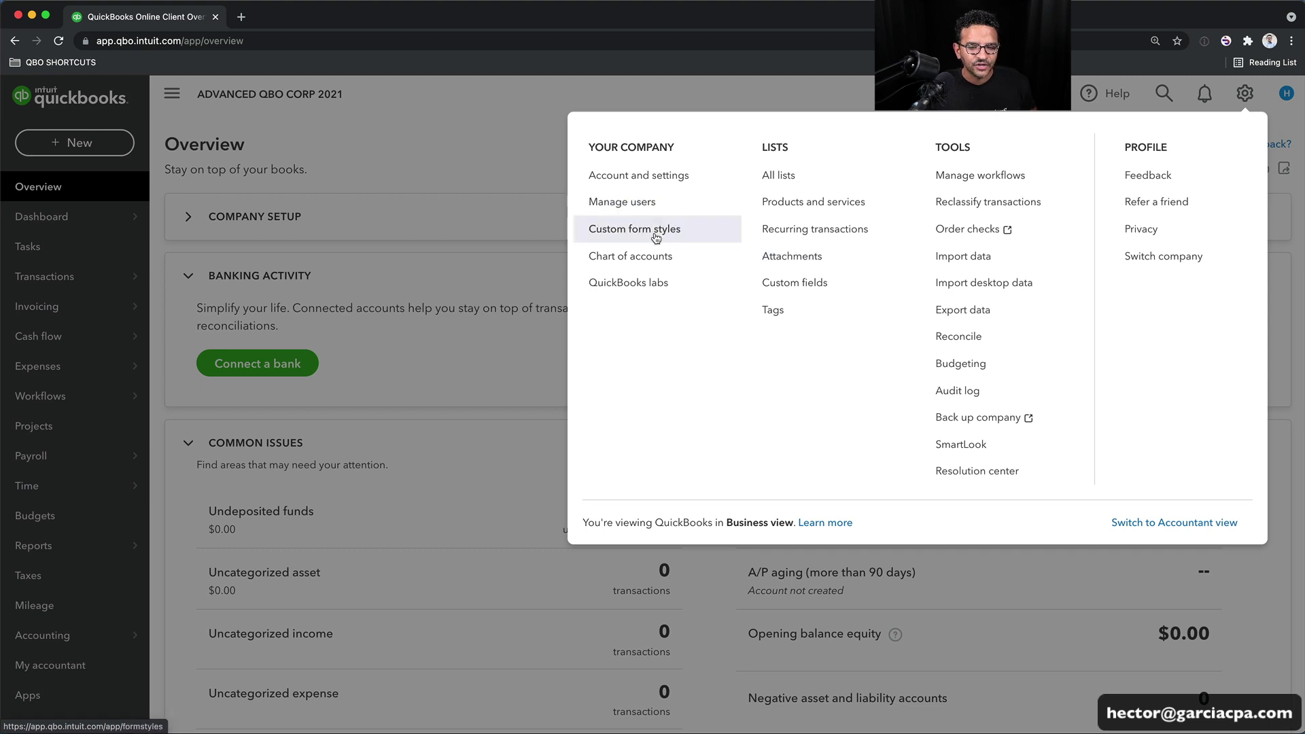
left_click(646, 262)
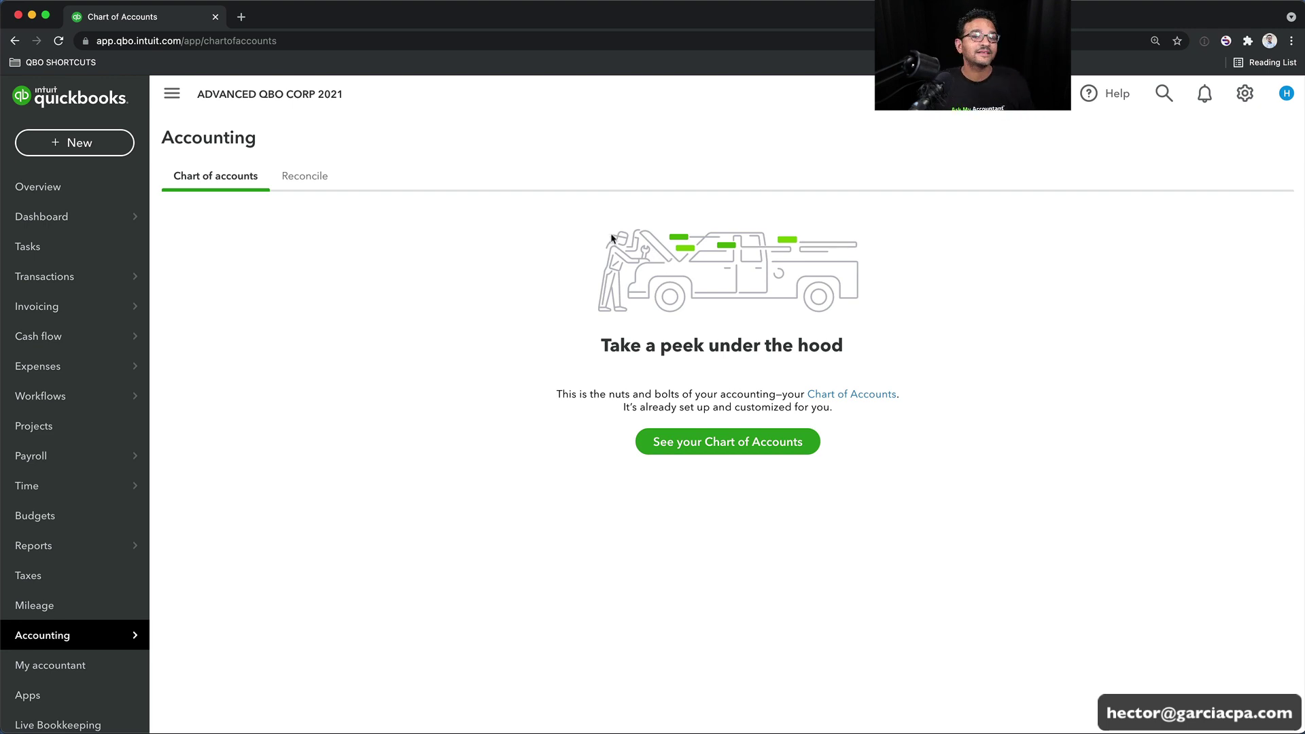
Start a new customer invoice and open the bookmarked Chart of Accounts beside it in a second browser tab, switching to that tab
left_click(77, 143)
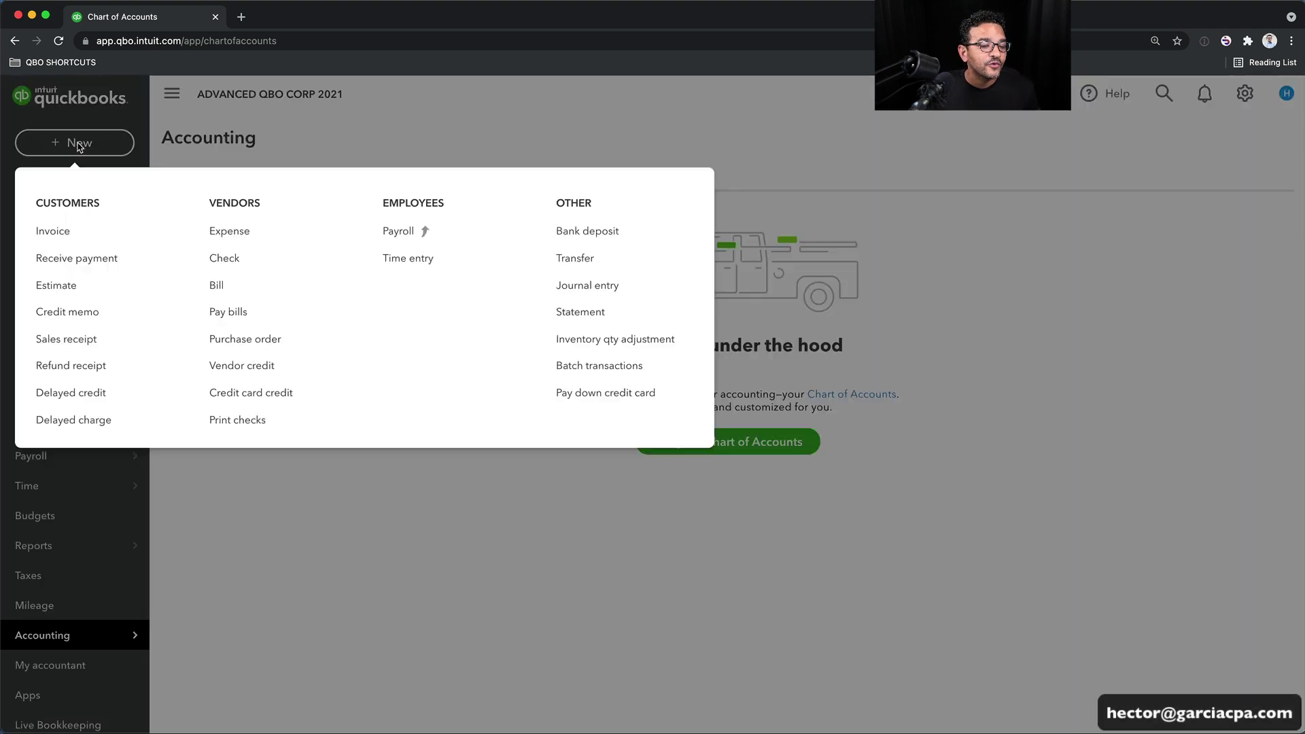
left_click(45, 232)
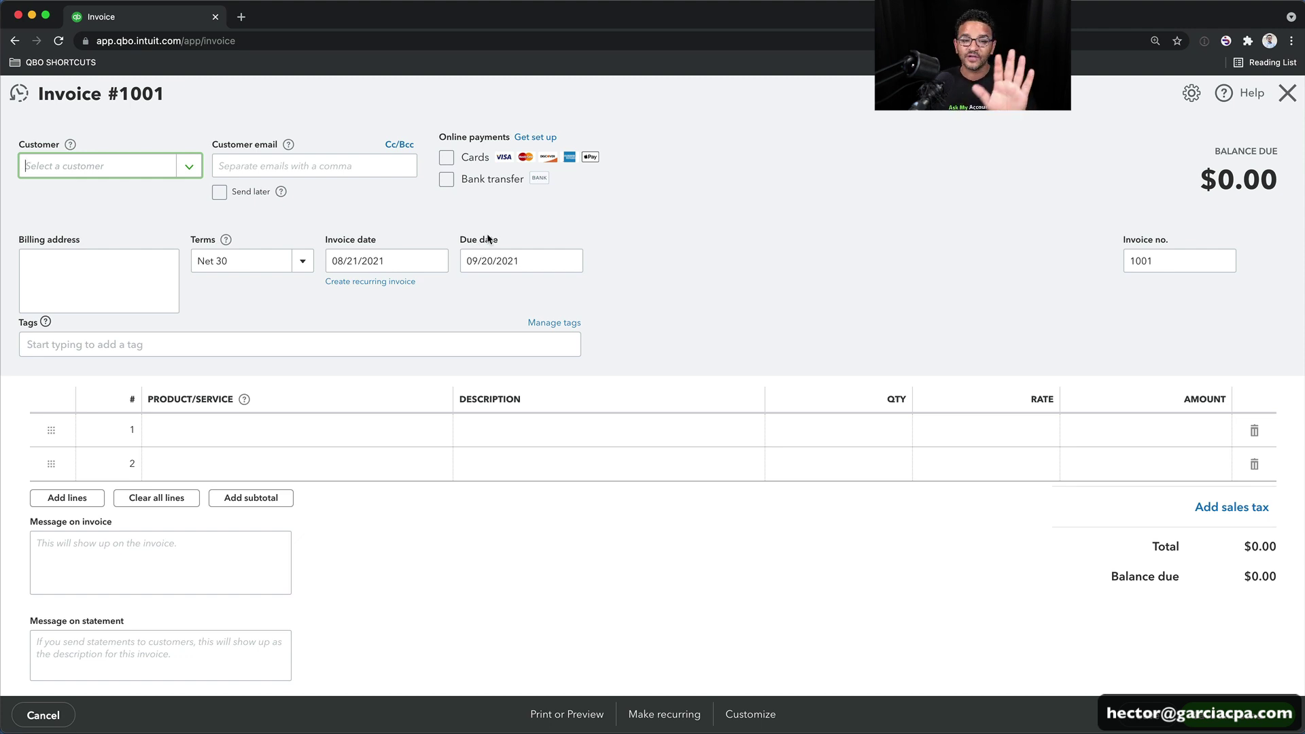
left_click(40, 63)
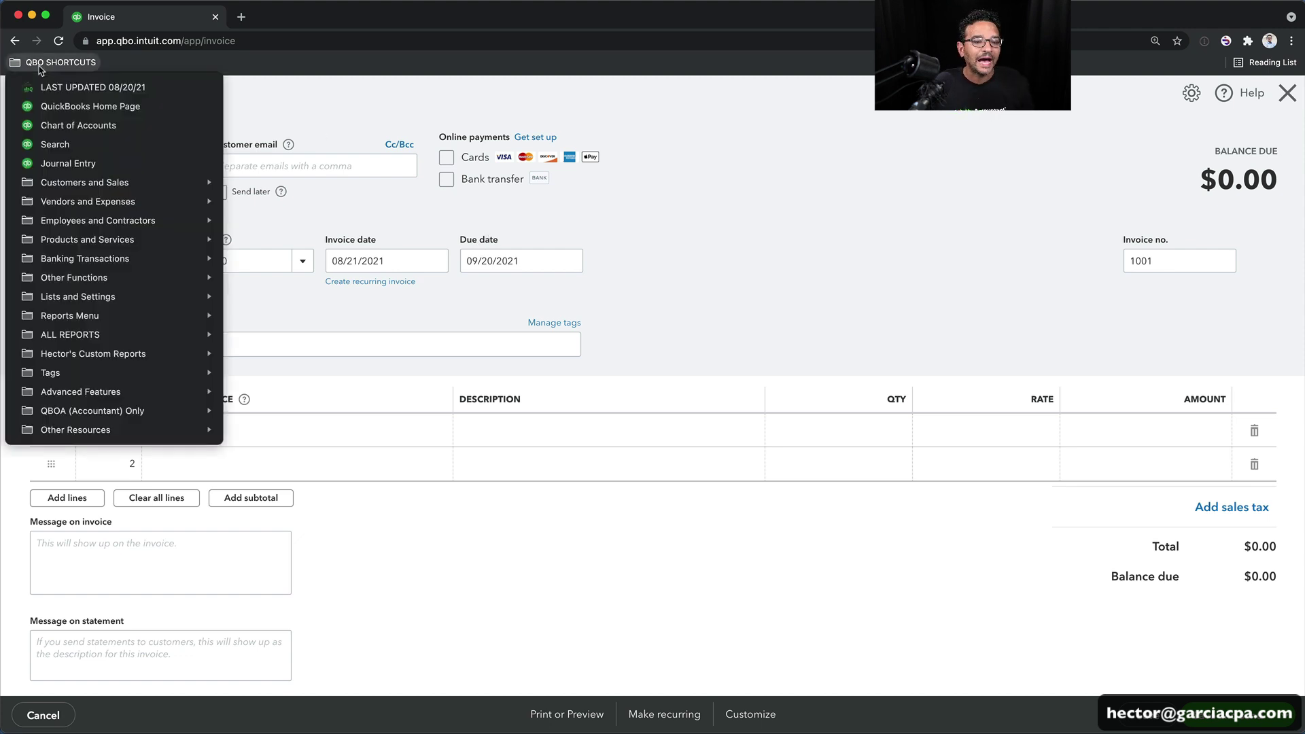
left_click(59, 129, "super")
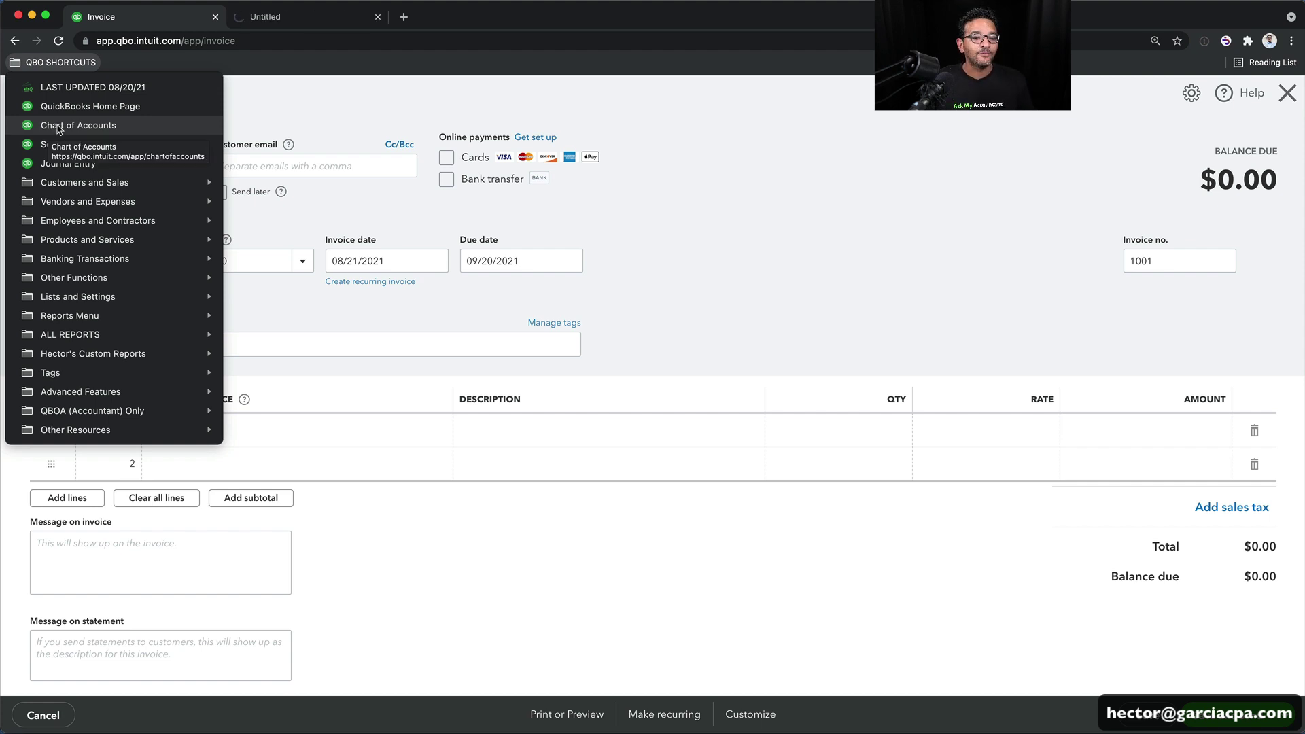
left_click_drag(267, 20, 258, 24)
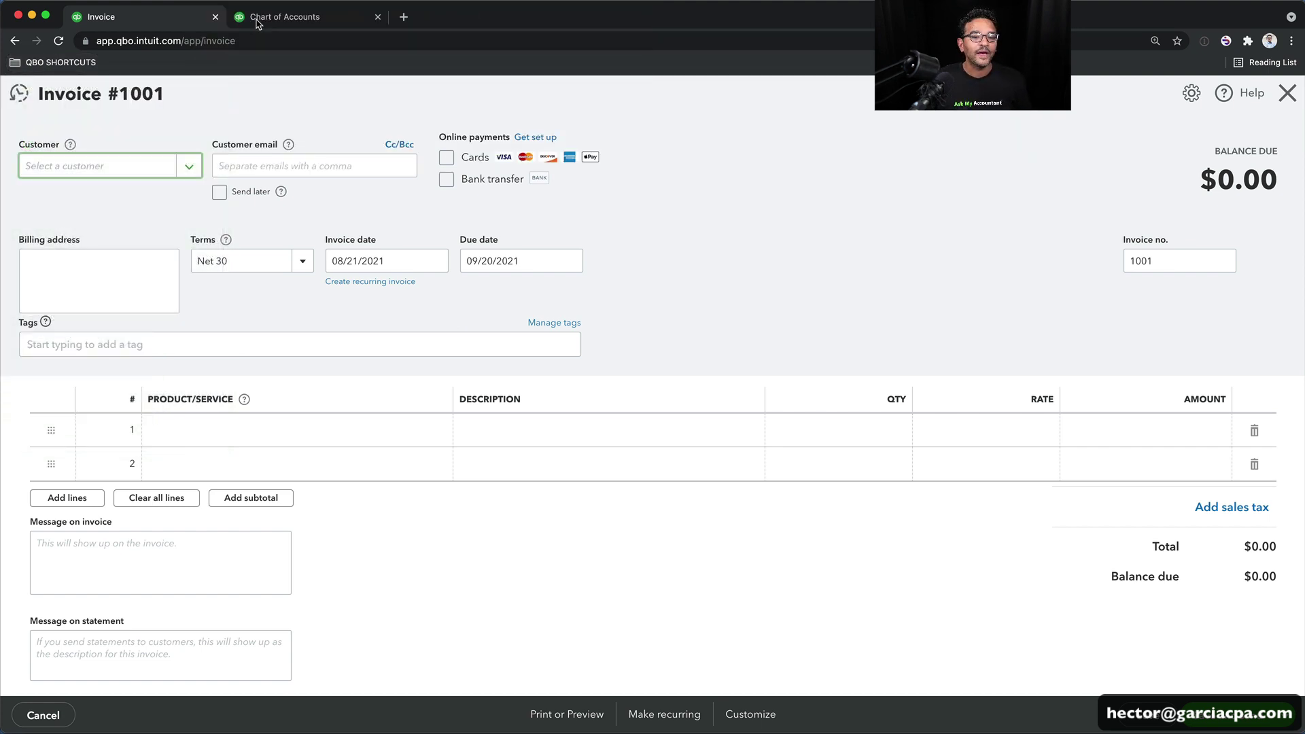
left_click(261, 21)
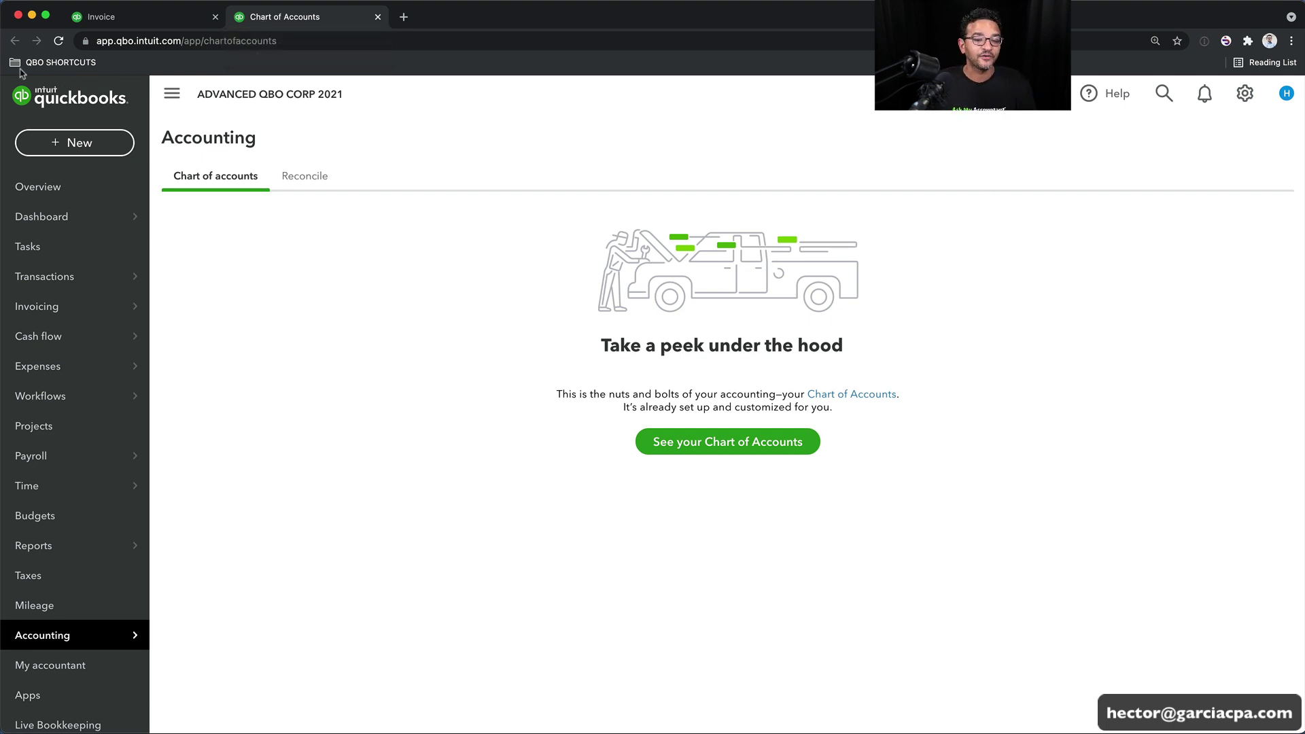
Open the bookmarked transaction Search page in a third browser tab and switch to it
left_click(52, 62)
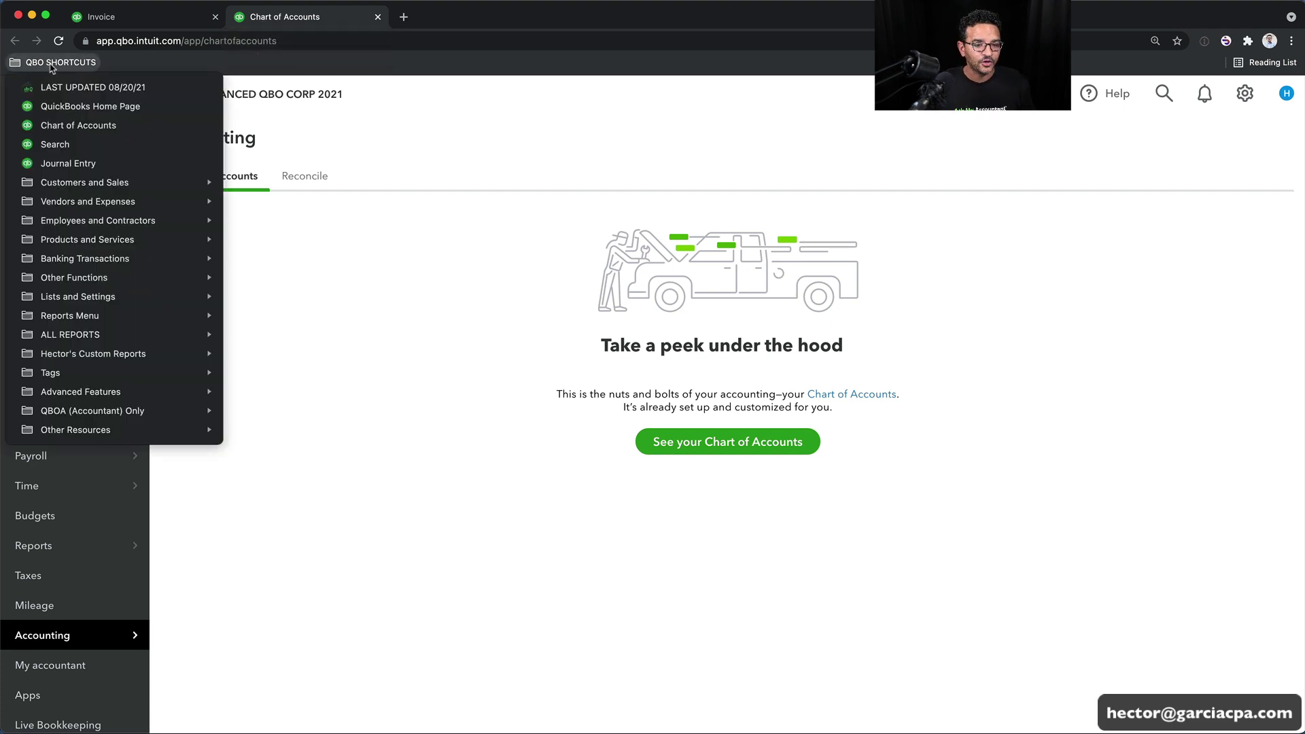
left_click(61, 147, "super")
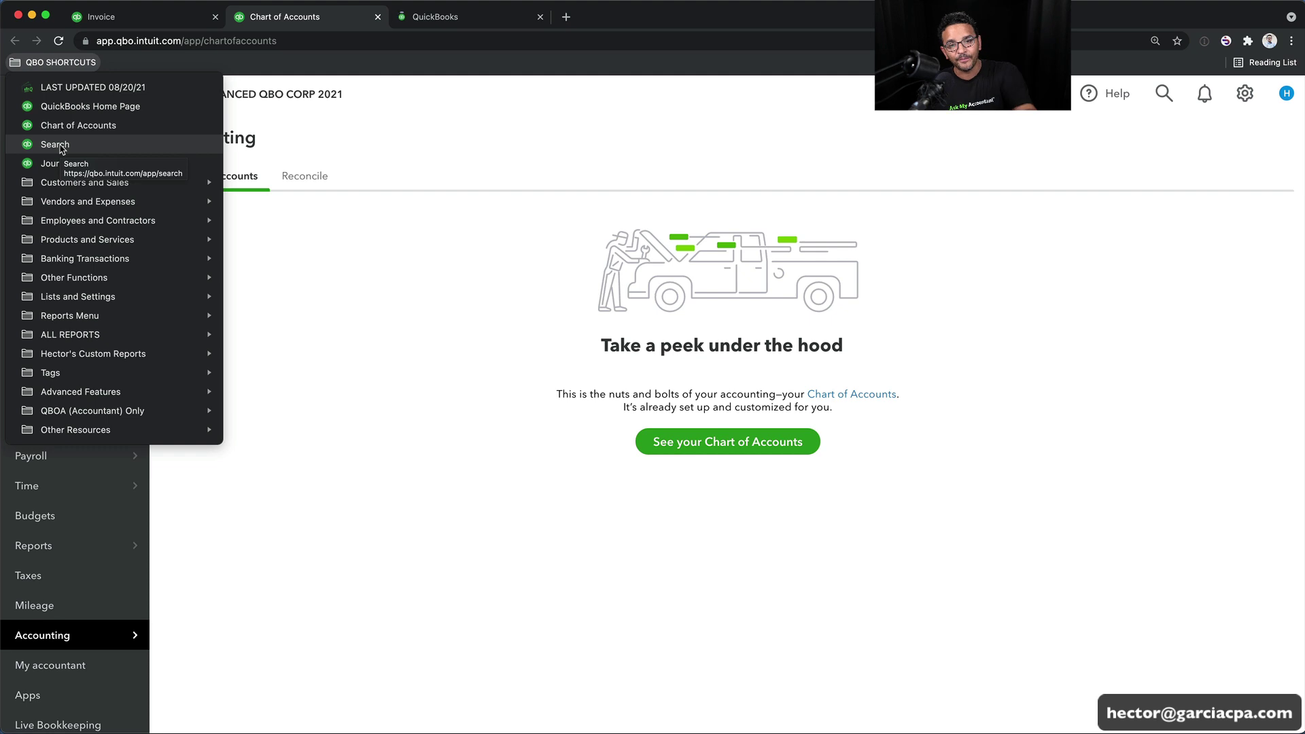
left_click(479, 17)
left_click(480, 16)
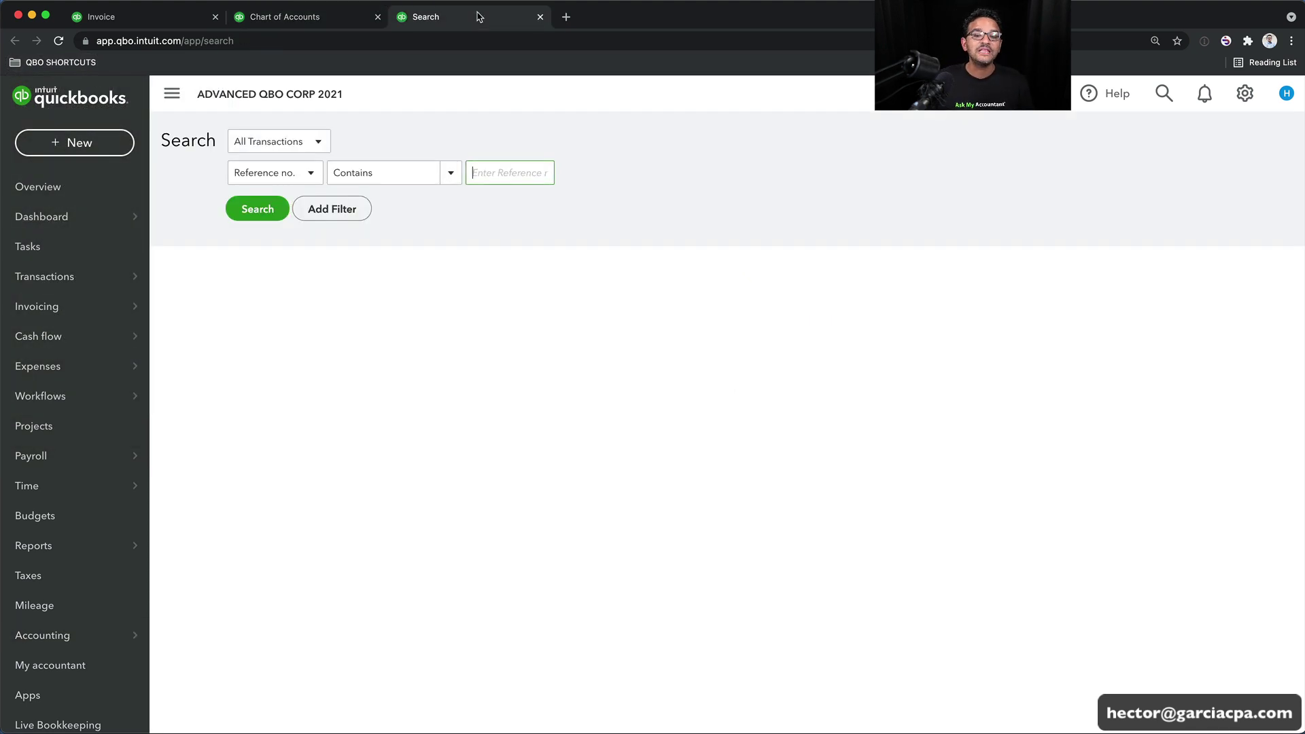
Return to the invoice's browser tab and load the Price Rules page there from the Products and Services shortcuts
left_click(304, 17)
left_click(138, 26)
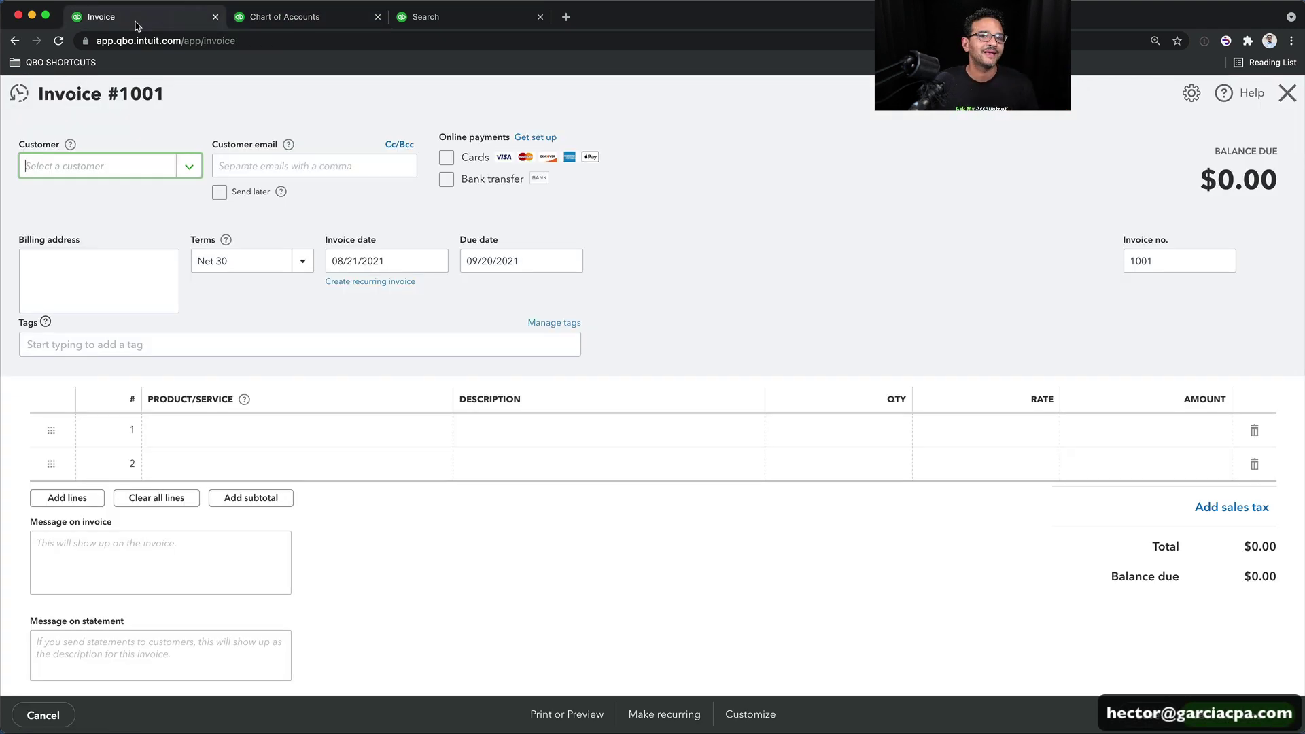
left_click(58, 65)
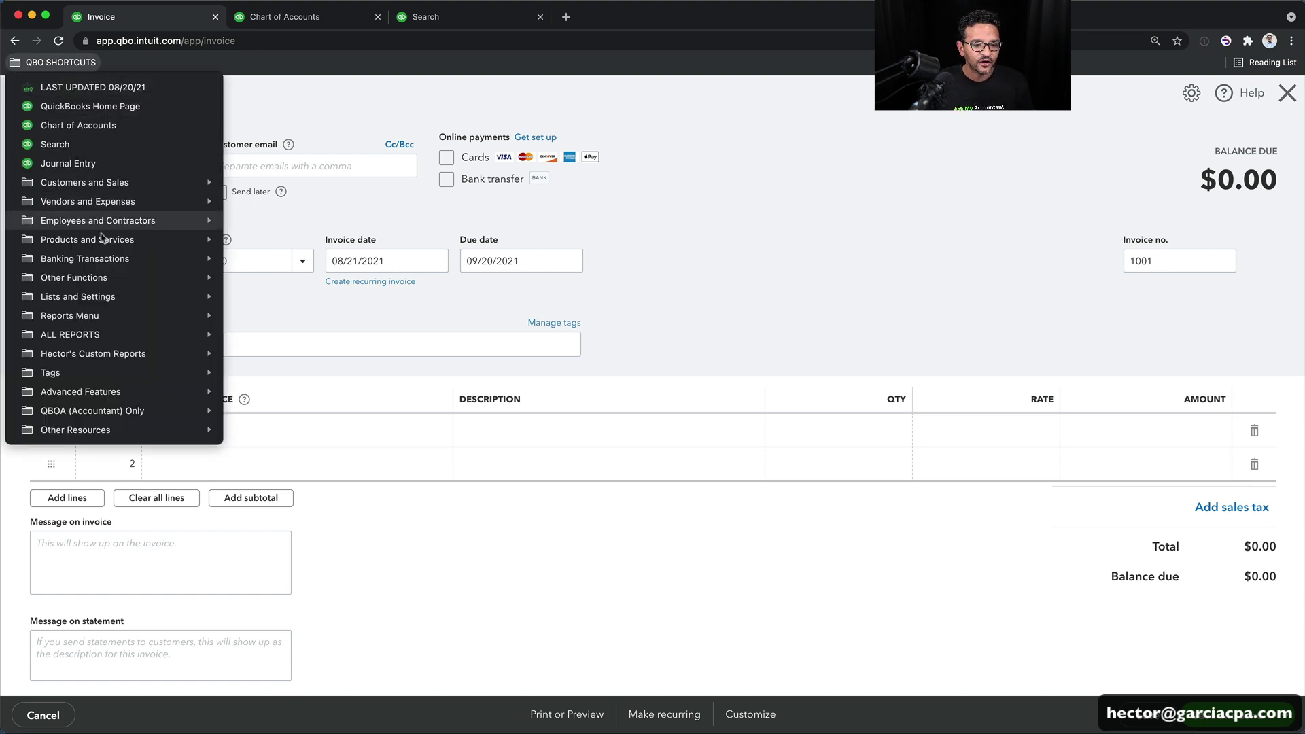
mouse_move(104, 239)
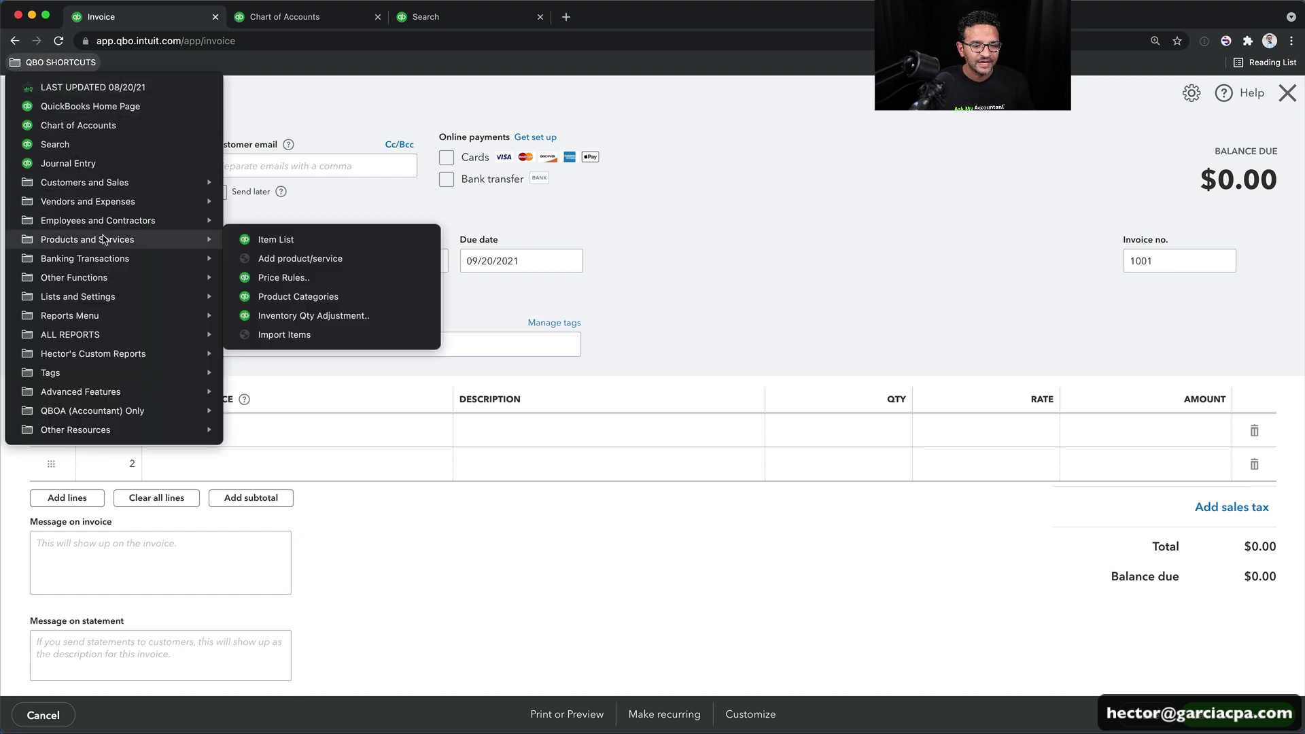
left_click(284, 278)
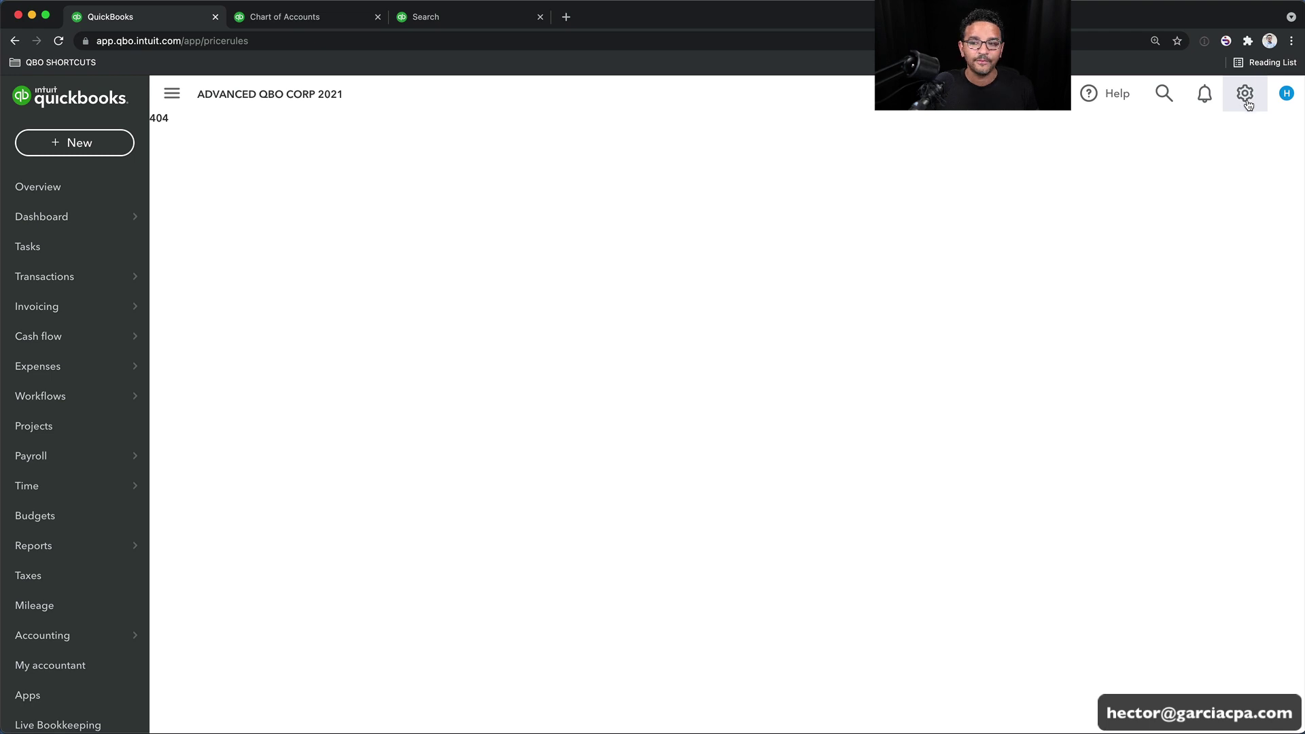
Turn on price rules under Products and services in the company's Sales settings, save, and close Account and Settings
left_click(1246, 100)
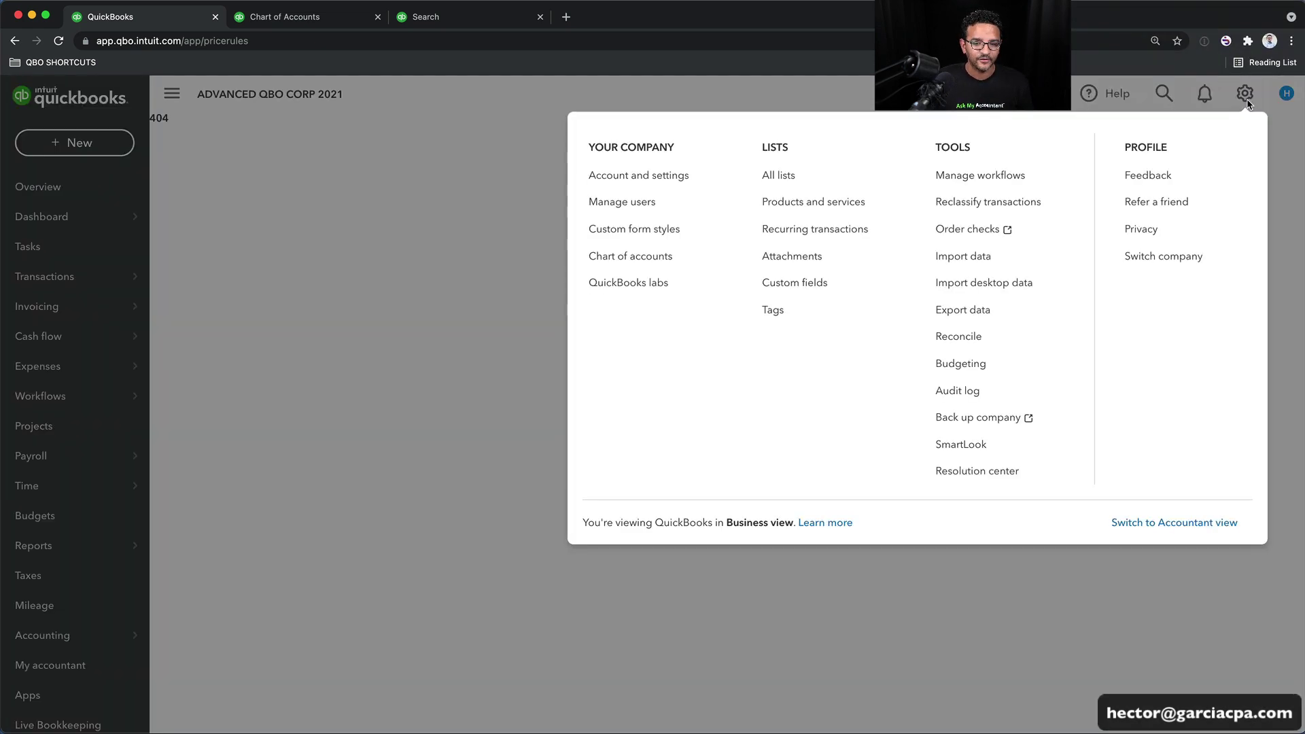
left_click(629, 181)
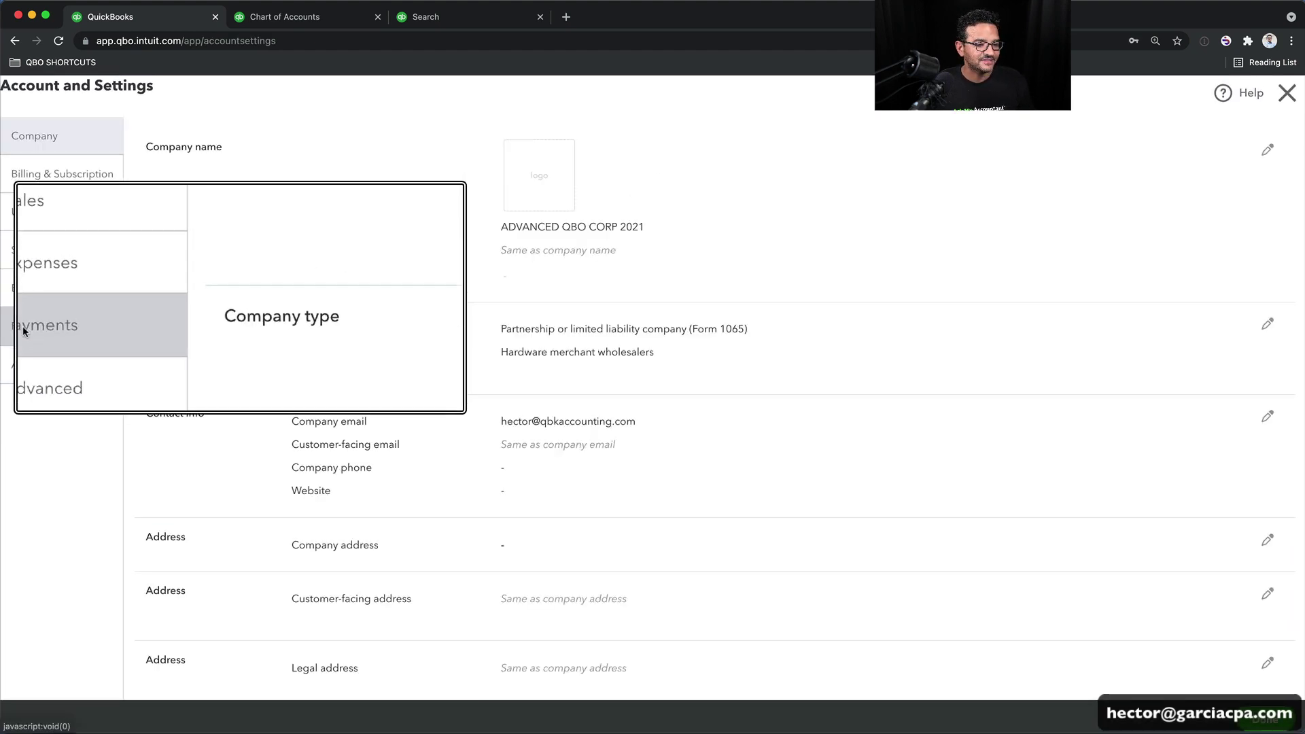
left_click(29, 366)
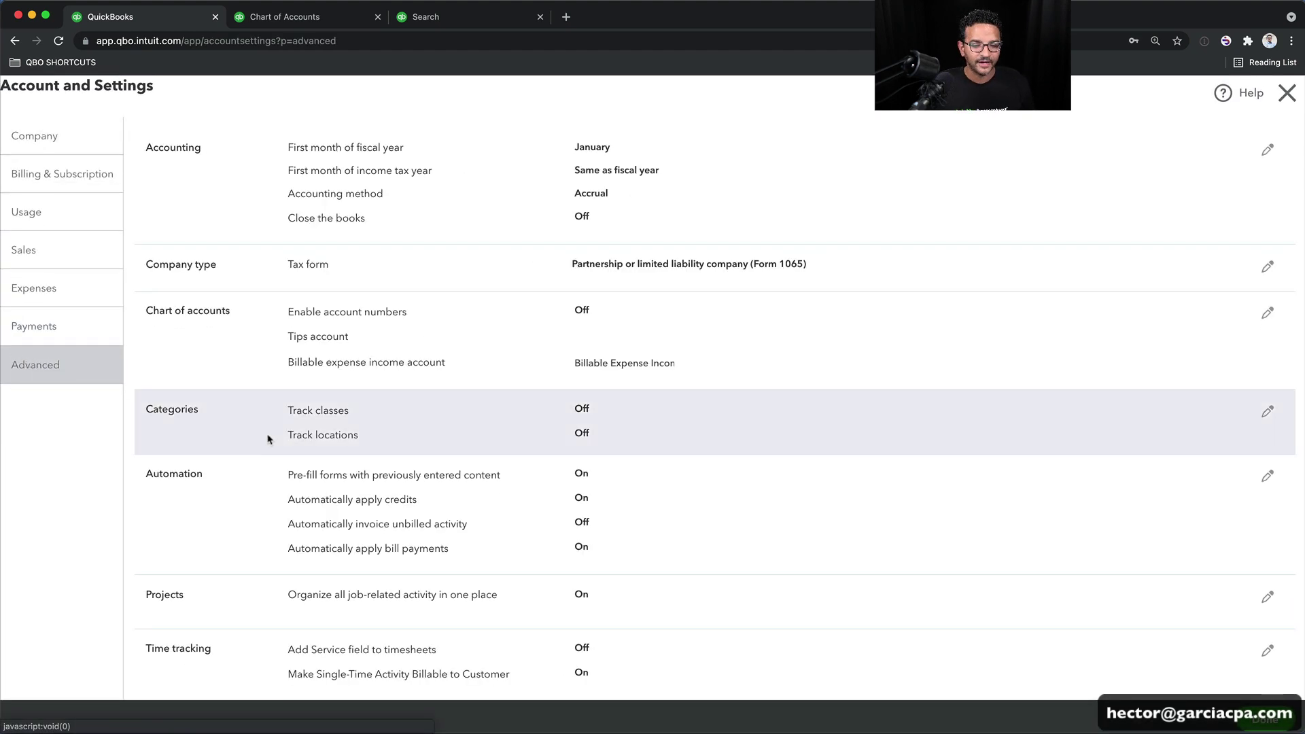
left_click(36, 248)
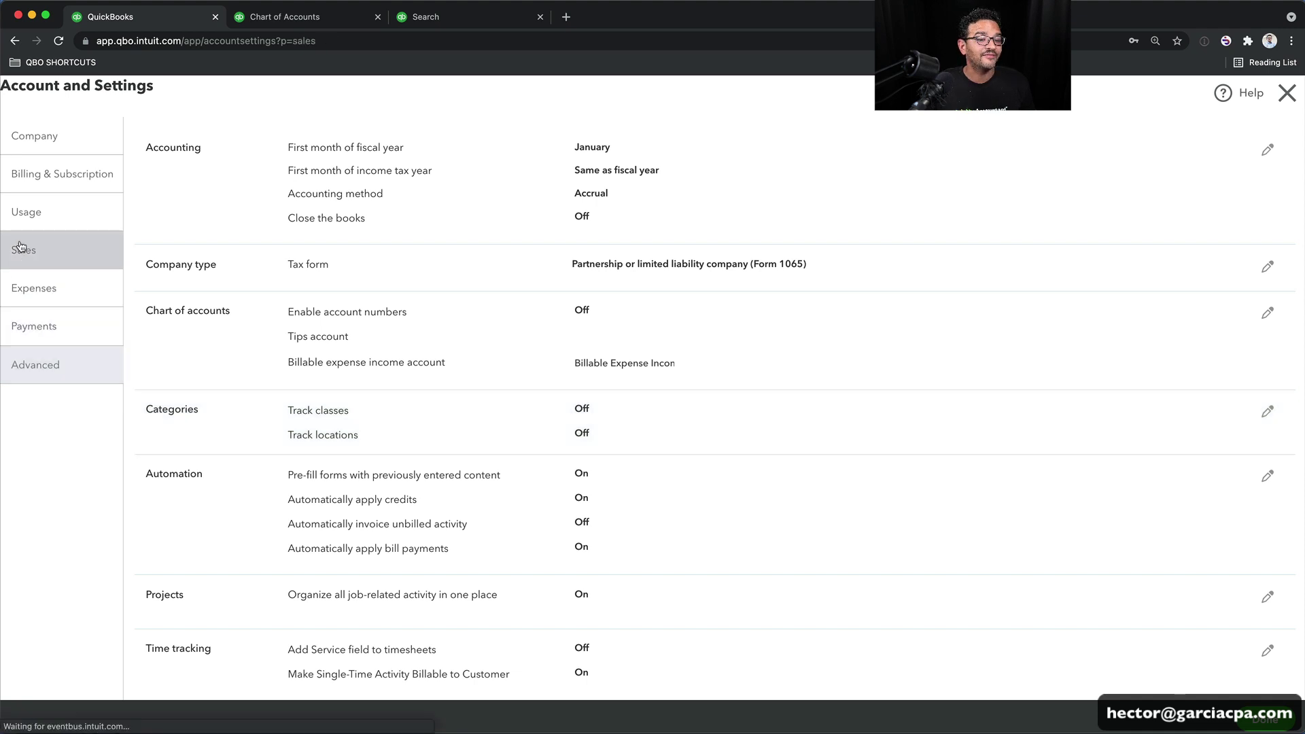
left_click(326, 514)
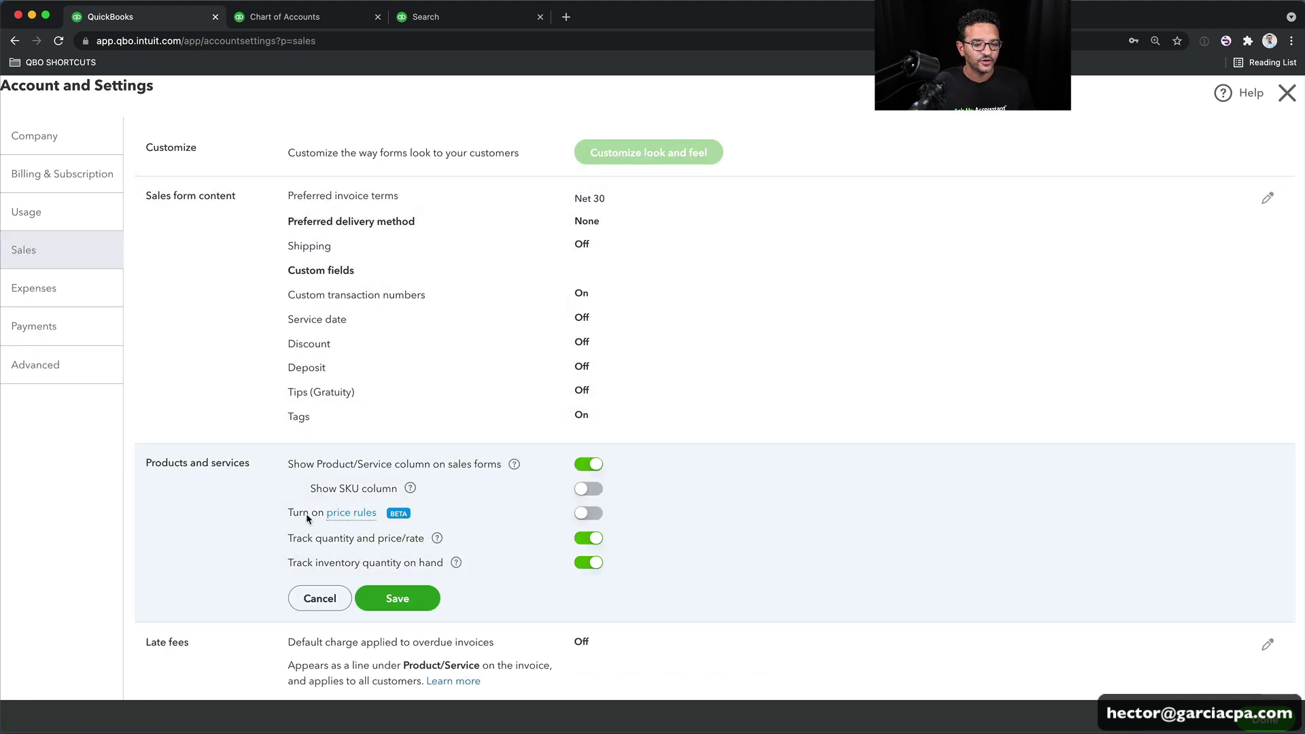
left_click(600, 518)
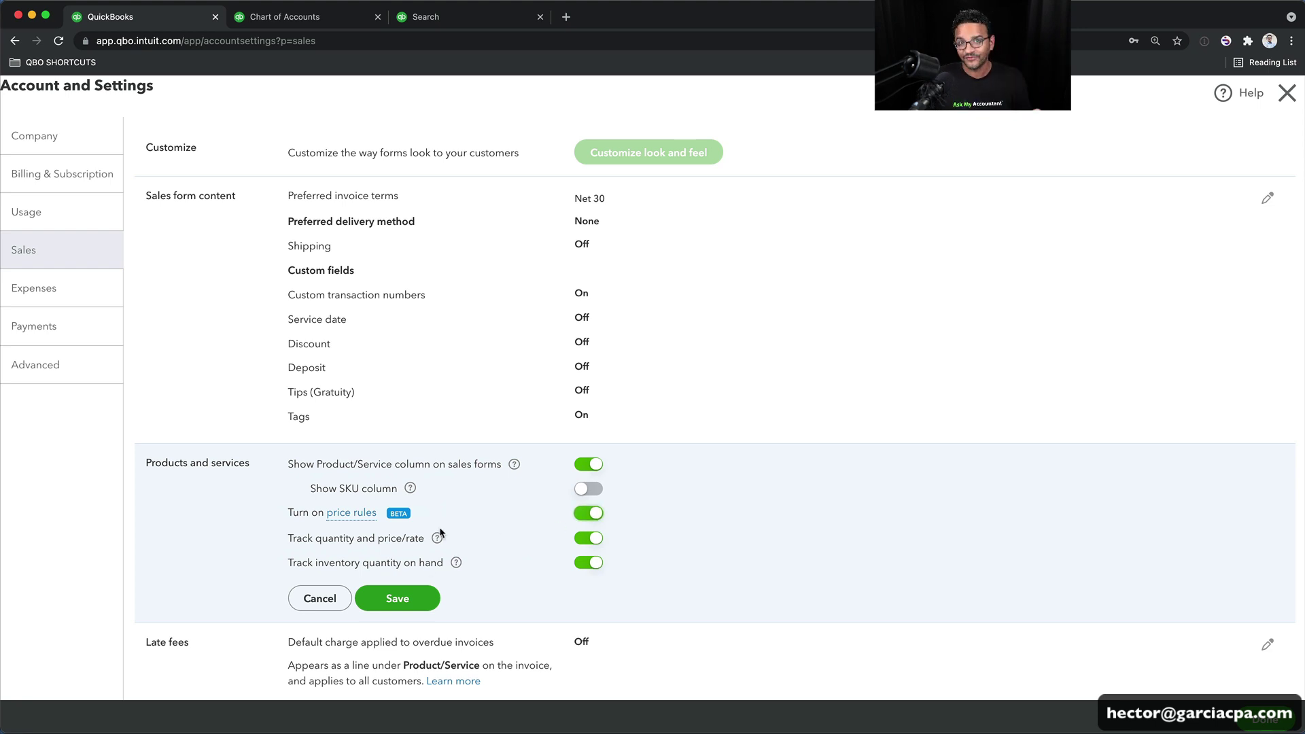
left_click(398, 598)
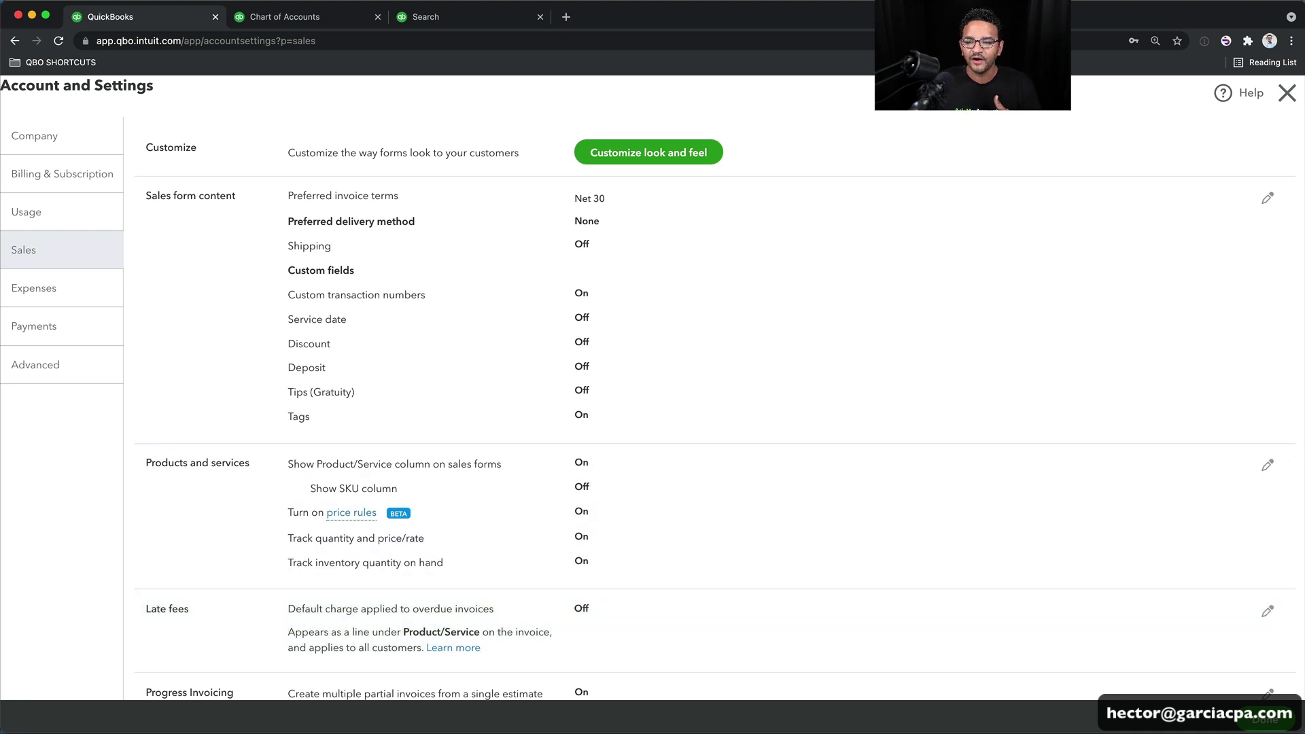
left_click(1286, 94)
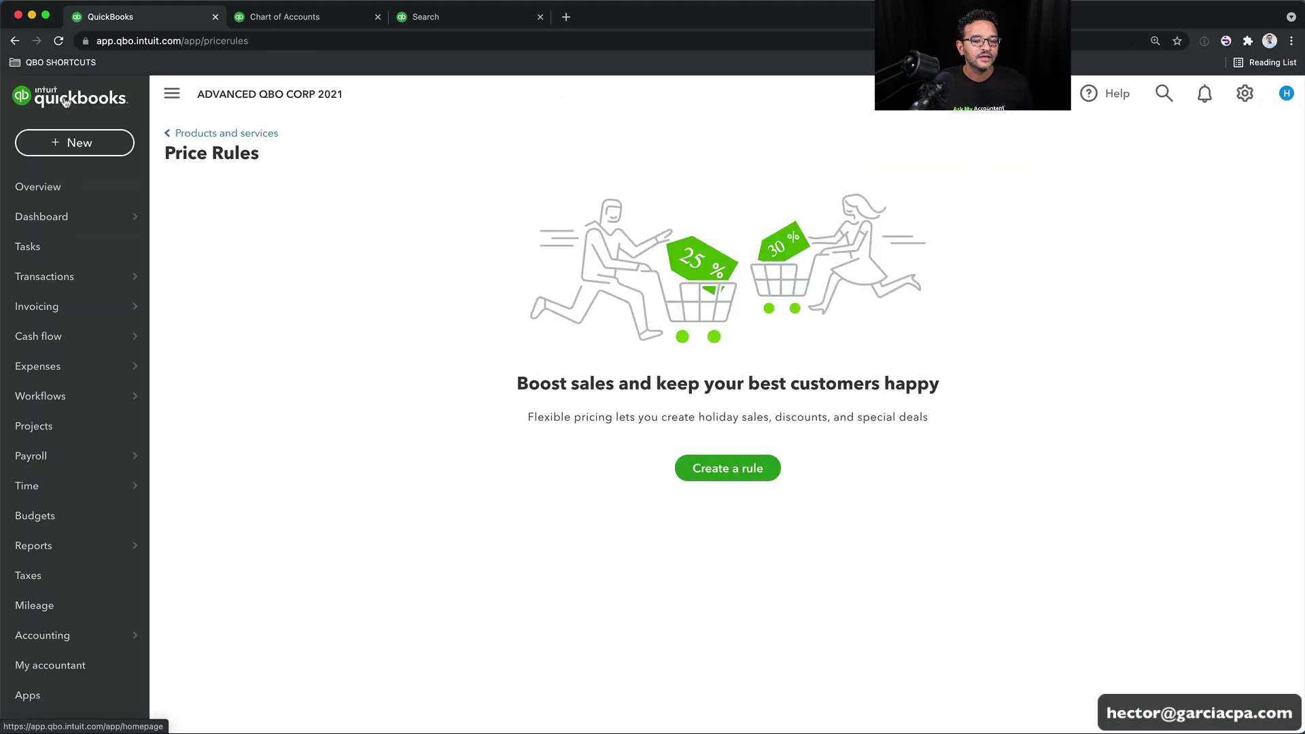
left_click(29, 61)
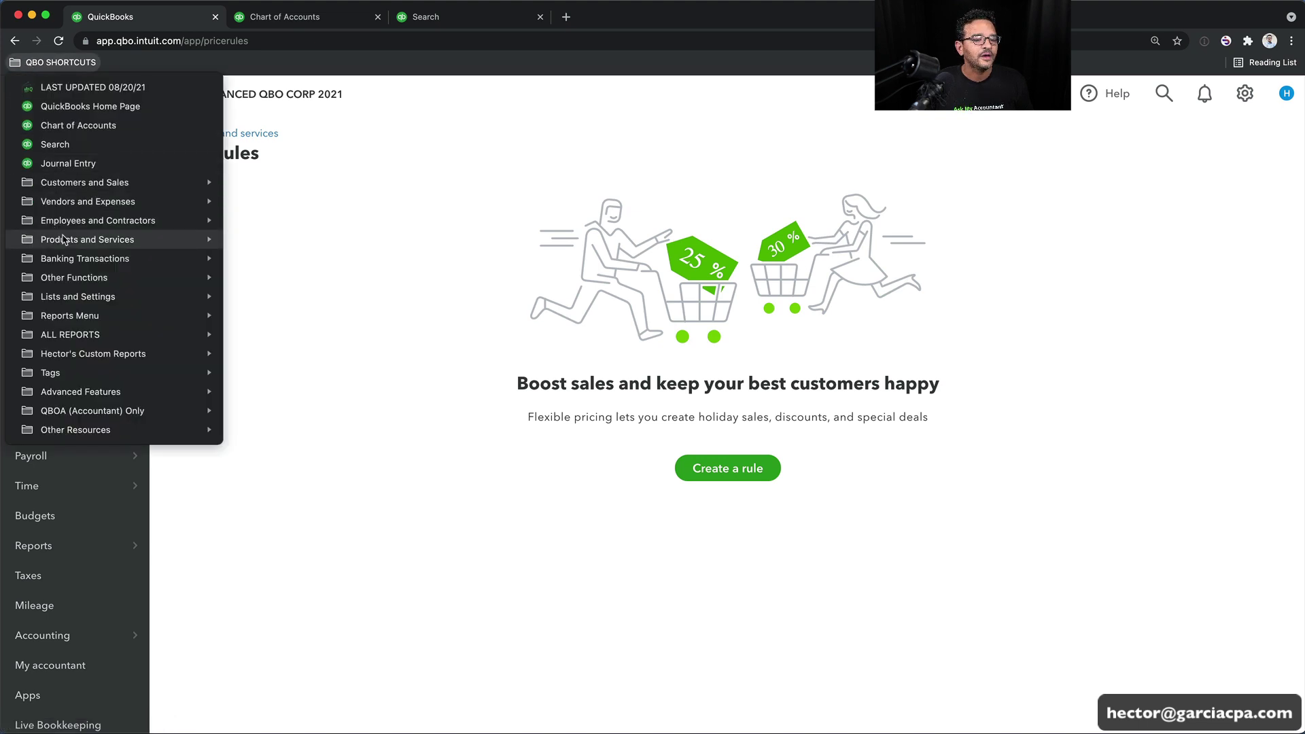
mouse_move(119, 241)
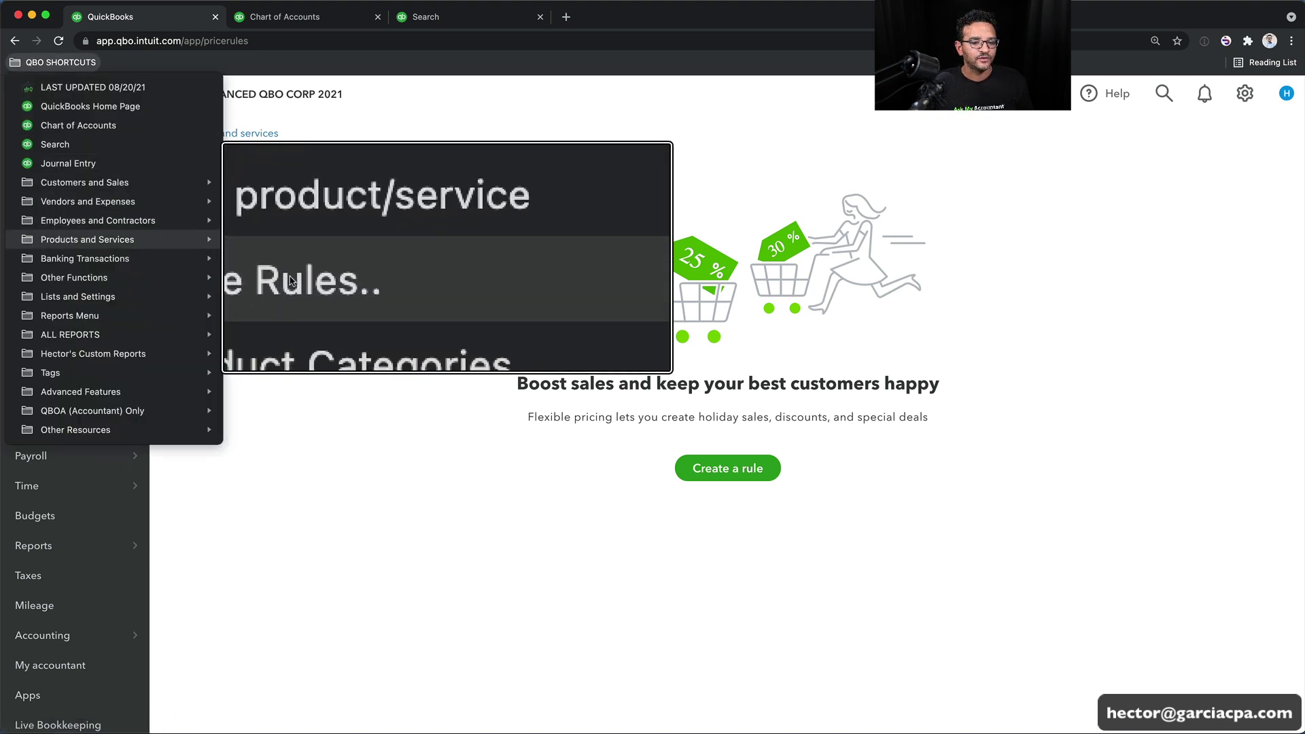
left_click(991, 406)
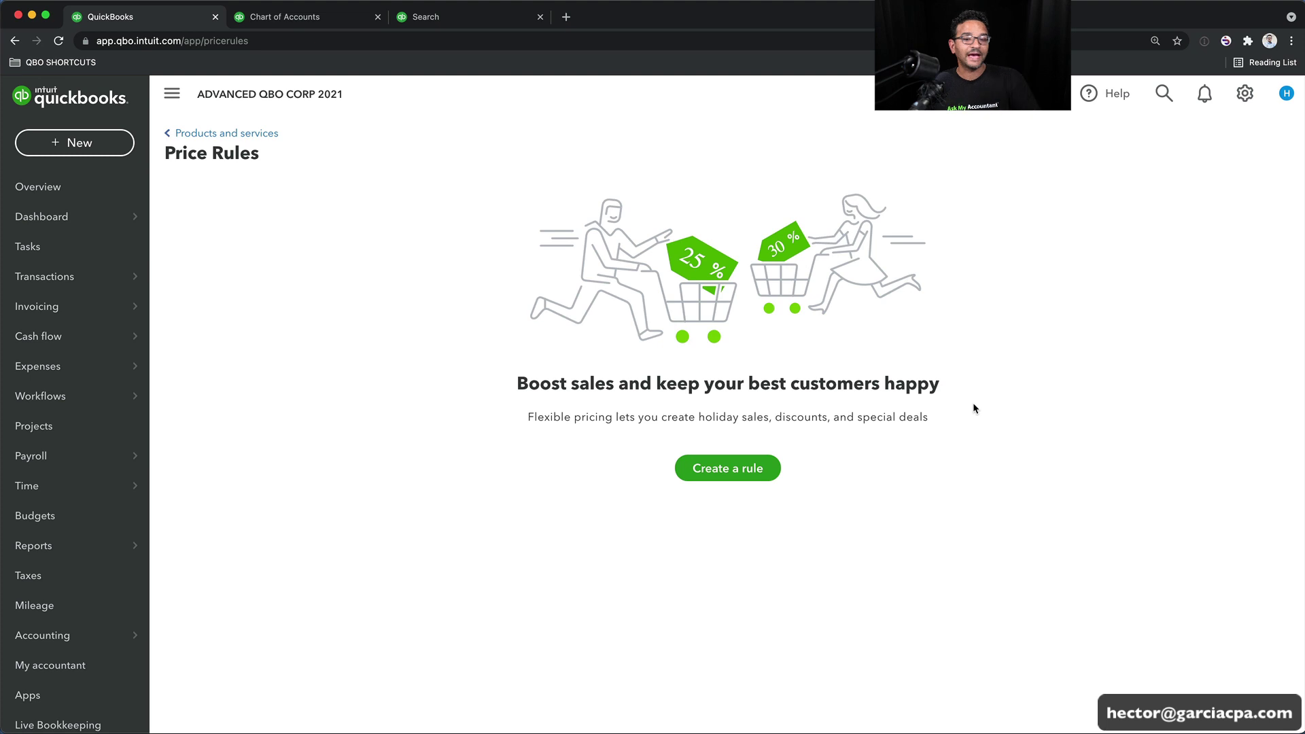
Start a new price rule and review its customer and product selection options, keeping All customers and All products and services
left_click(724, 474)
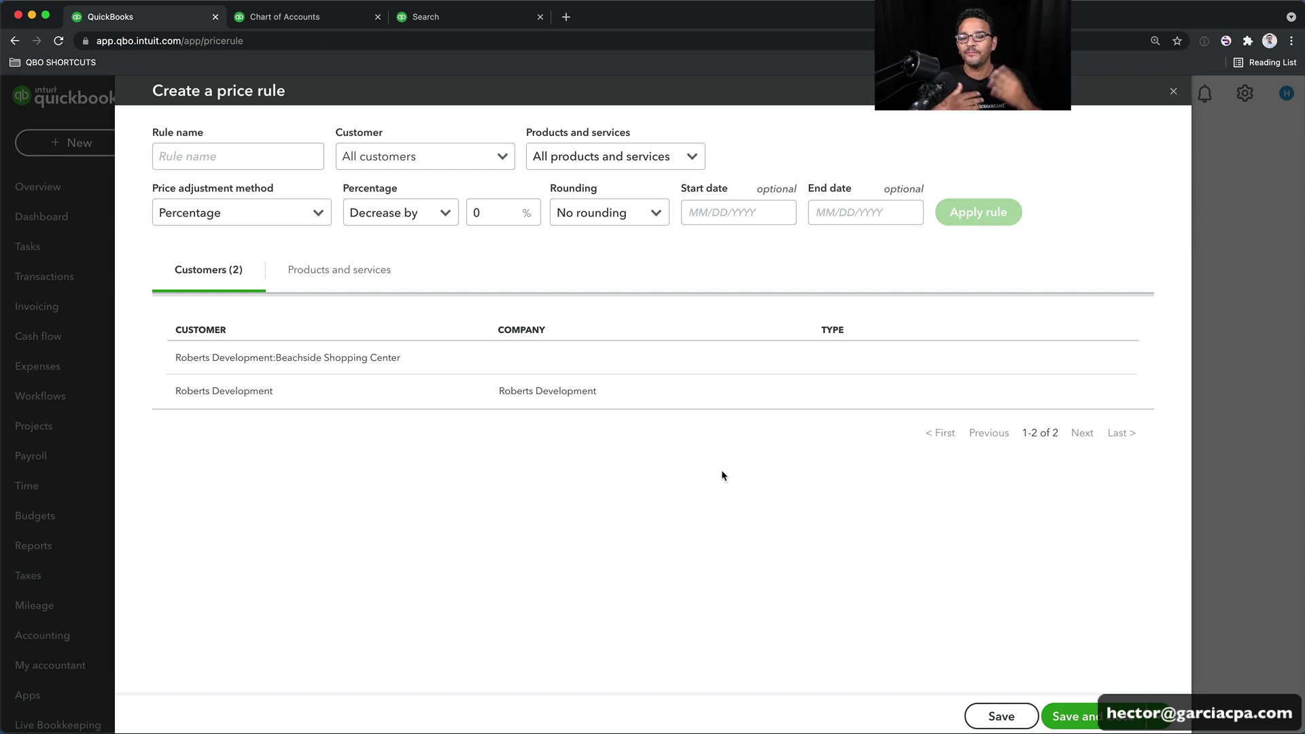
left_click(503, 157)
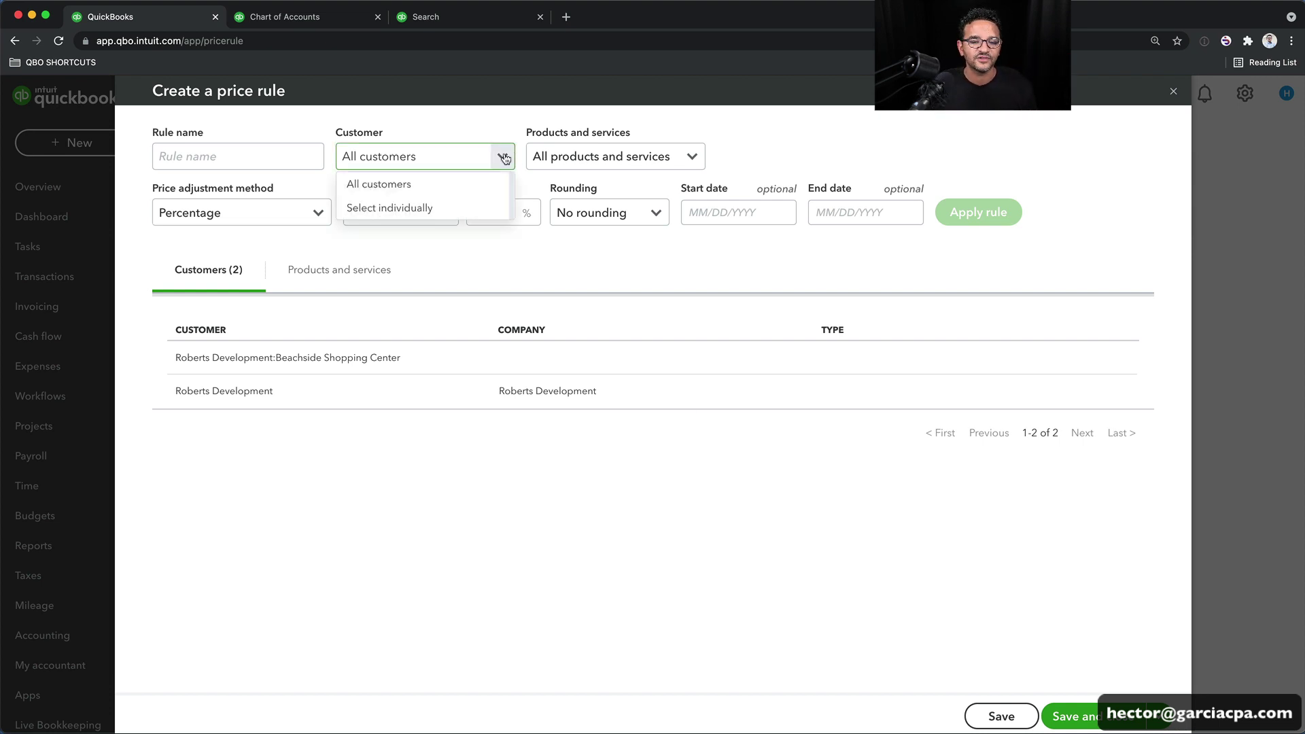
left_click(505, 157)
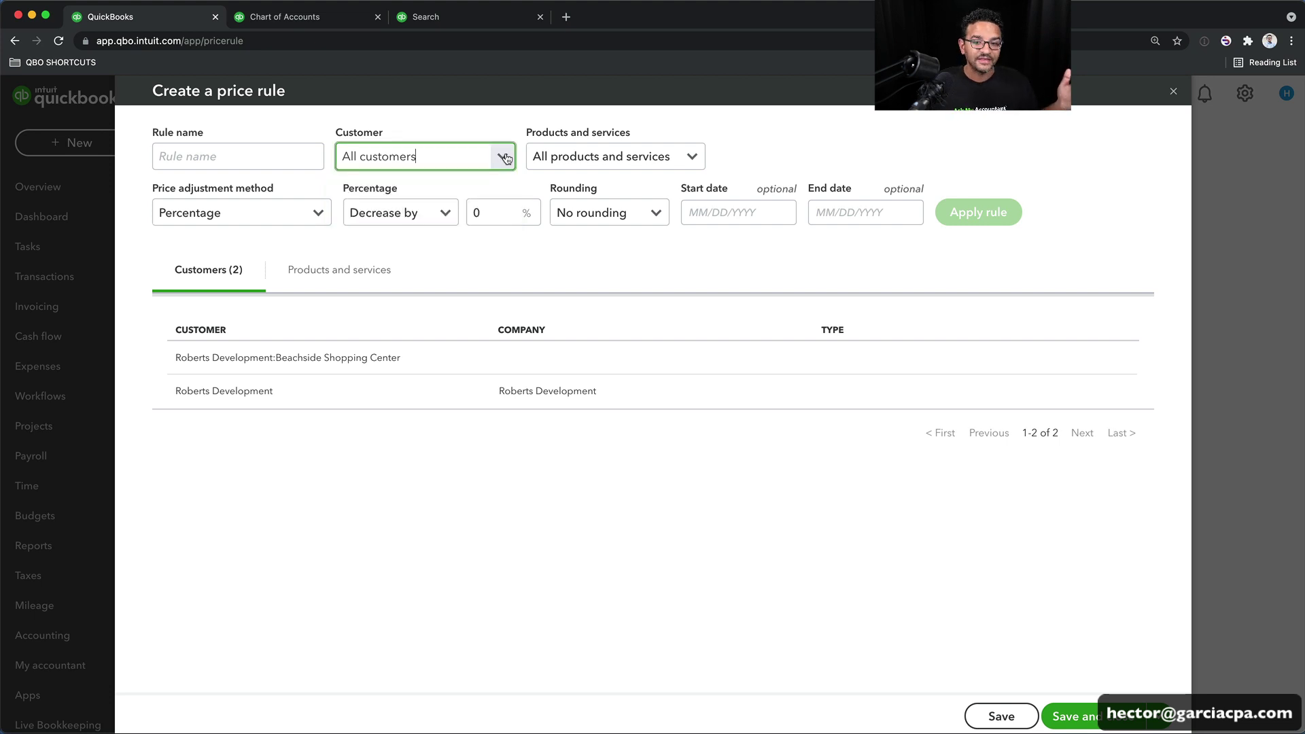
left_click(691, 157)
left_click(800, 161)
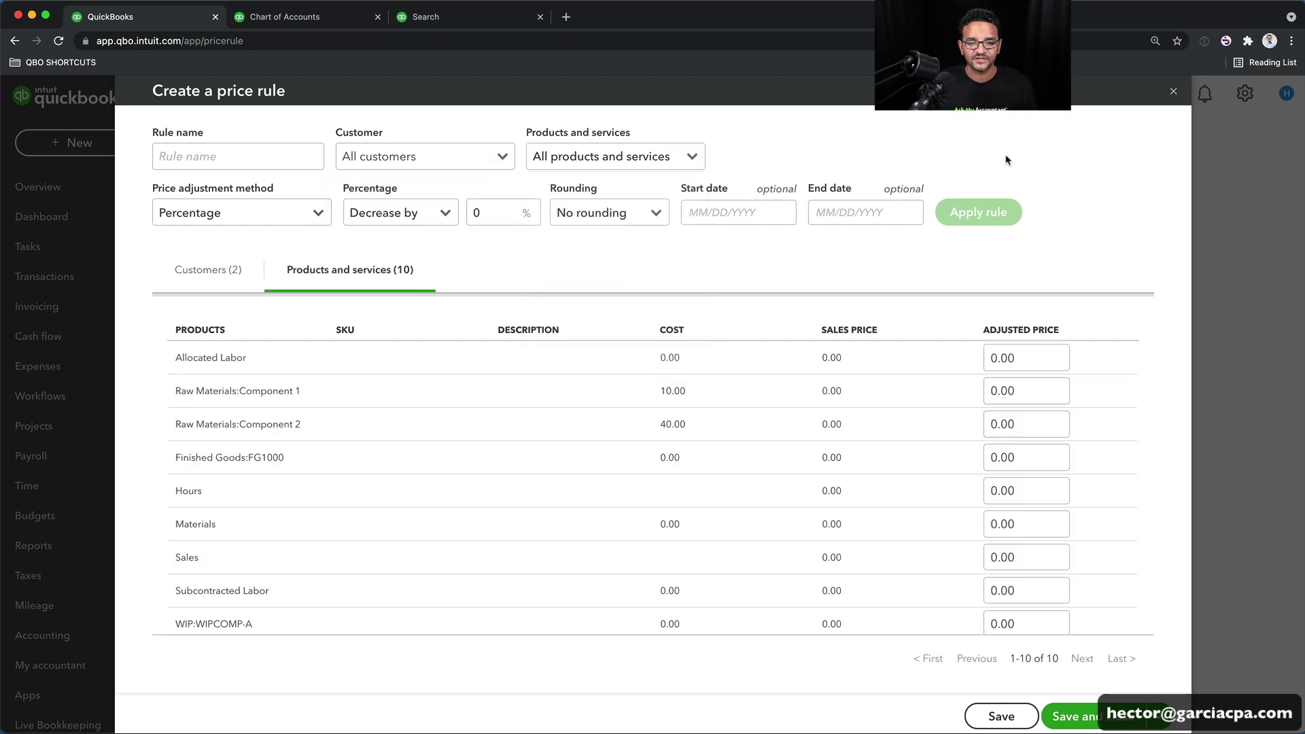
Leave the new price rule without saving it
left_click(1173, 92)
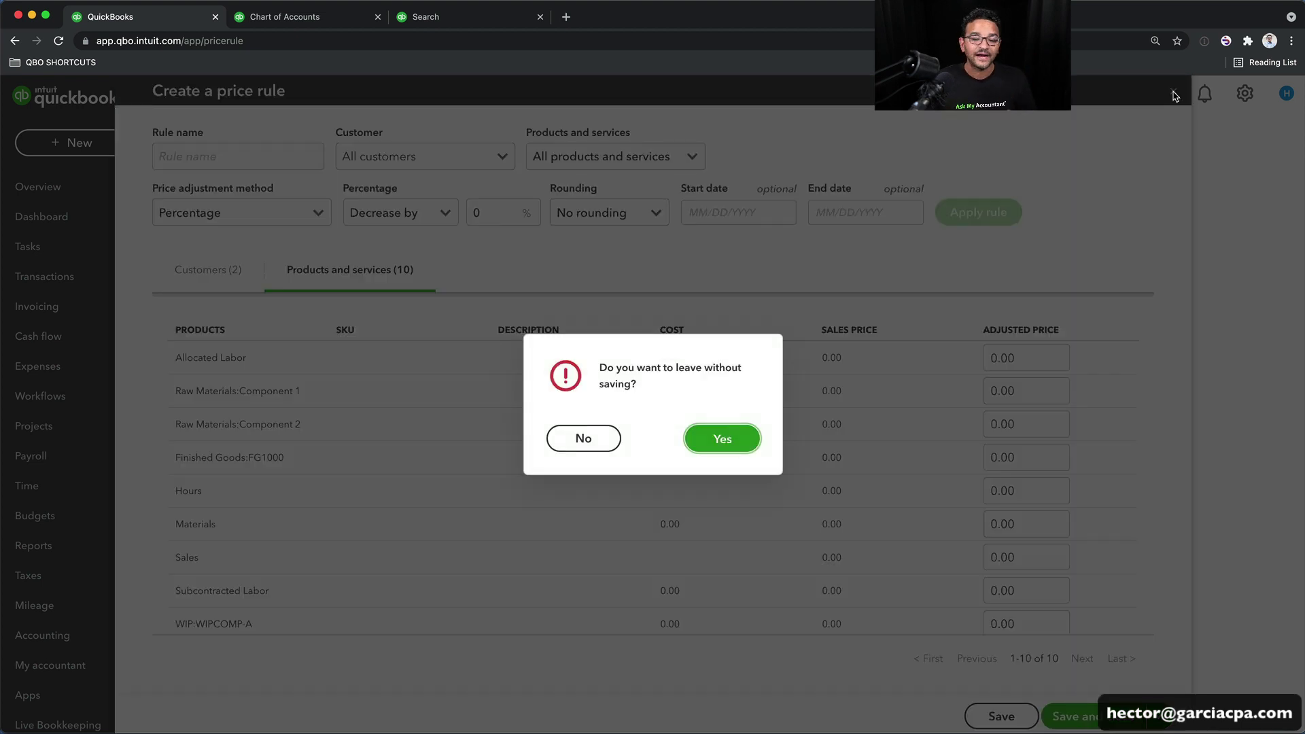
left_click(702, 437)
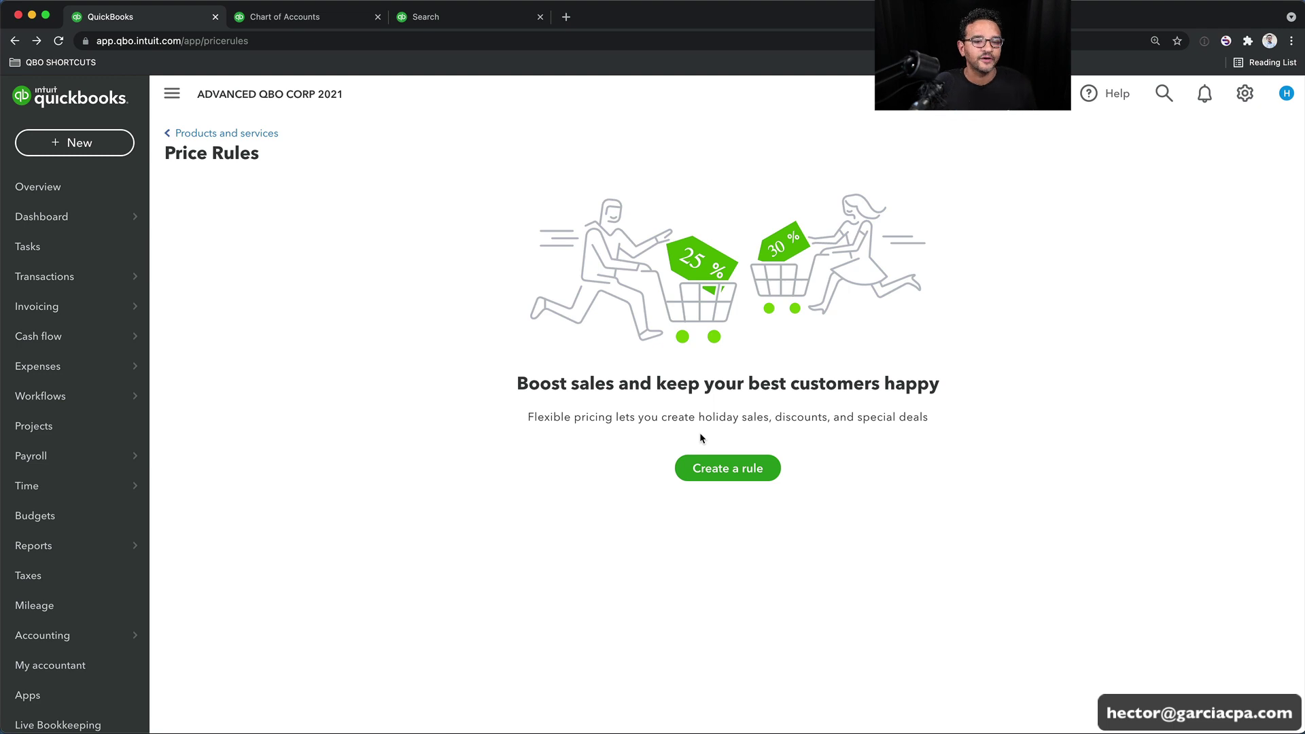
Load the Estimates by Customer report from the Sales & Customers group of the QBO SHORTCUTS report bookmarks
left_click(41, 63)
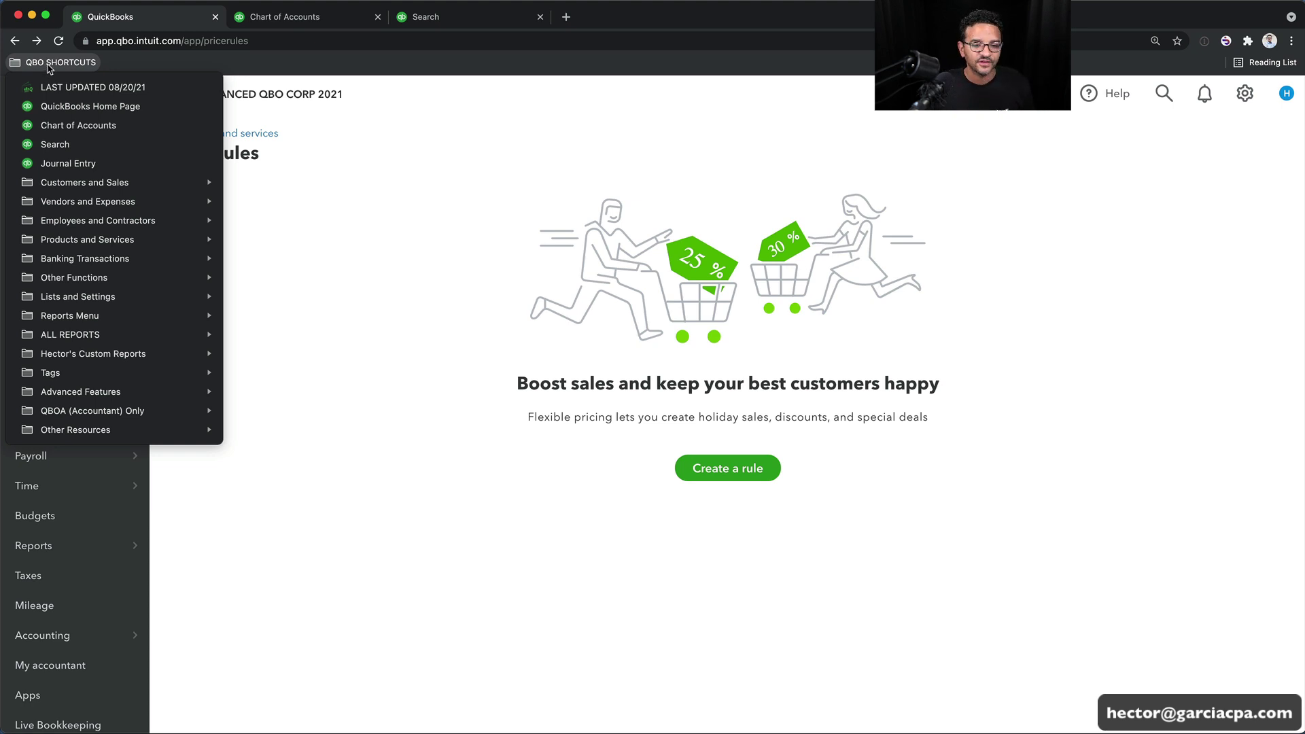
mouse_move(54, 340)
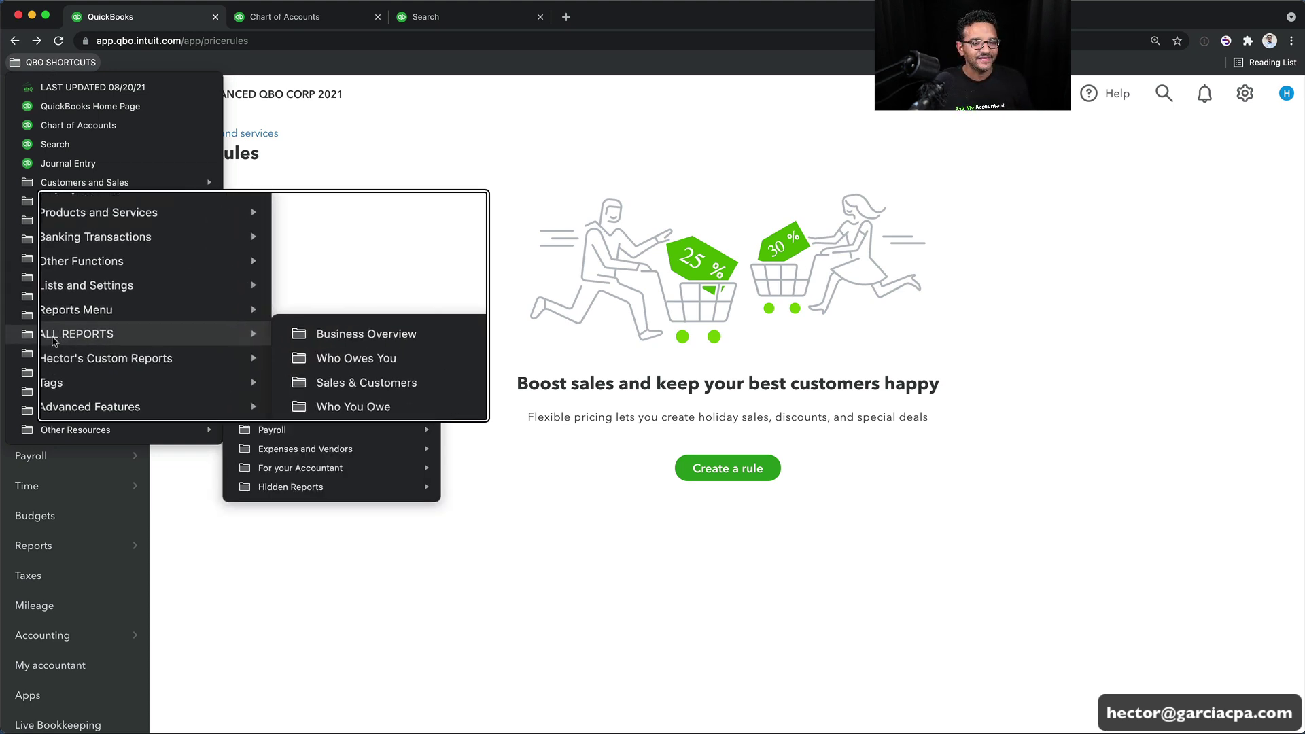
mouse_move(333, 344)
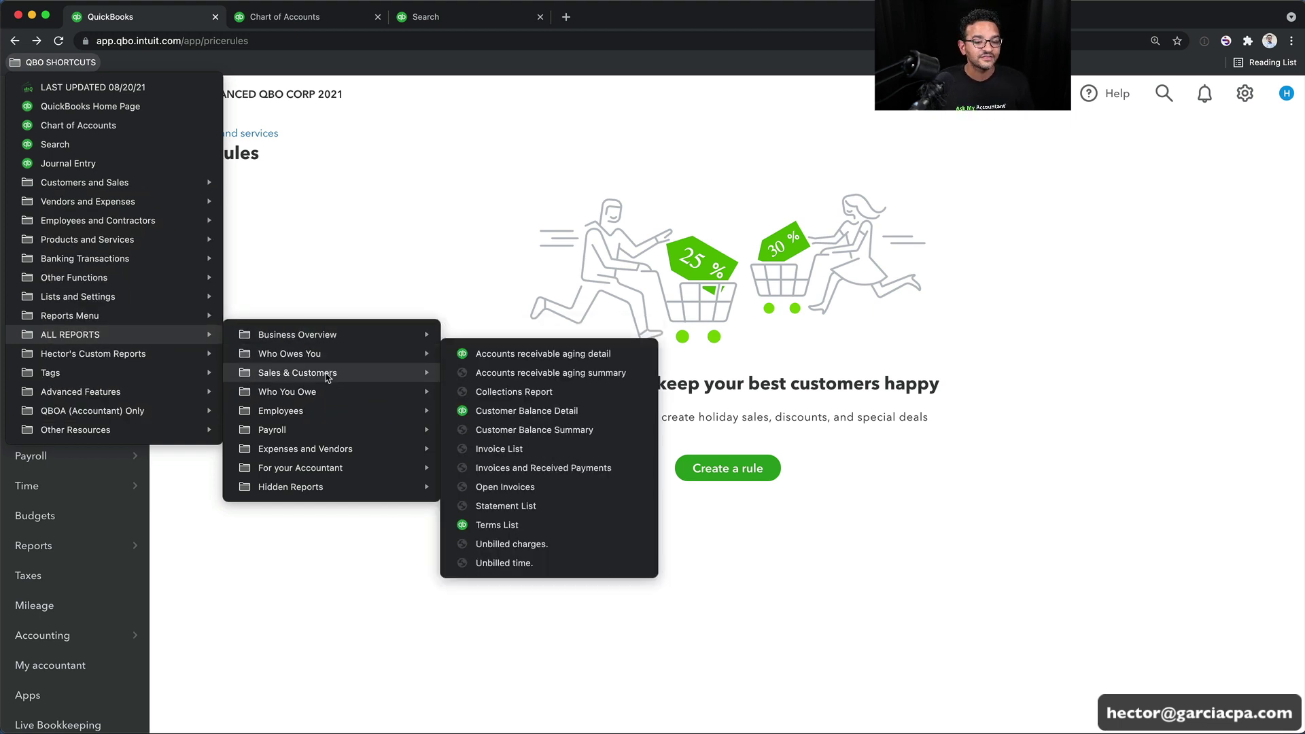
mouse_move(328, 377)
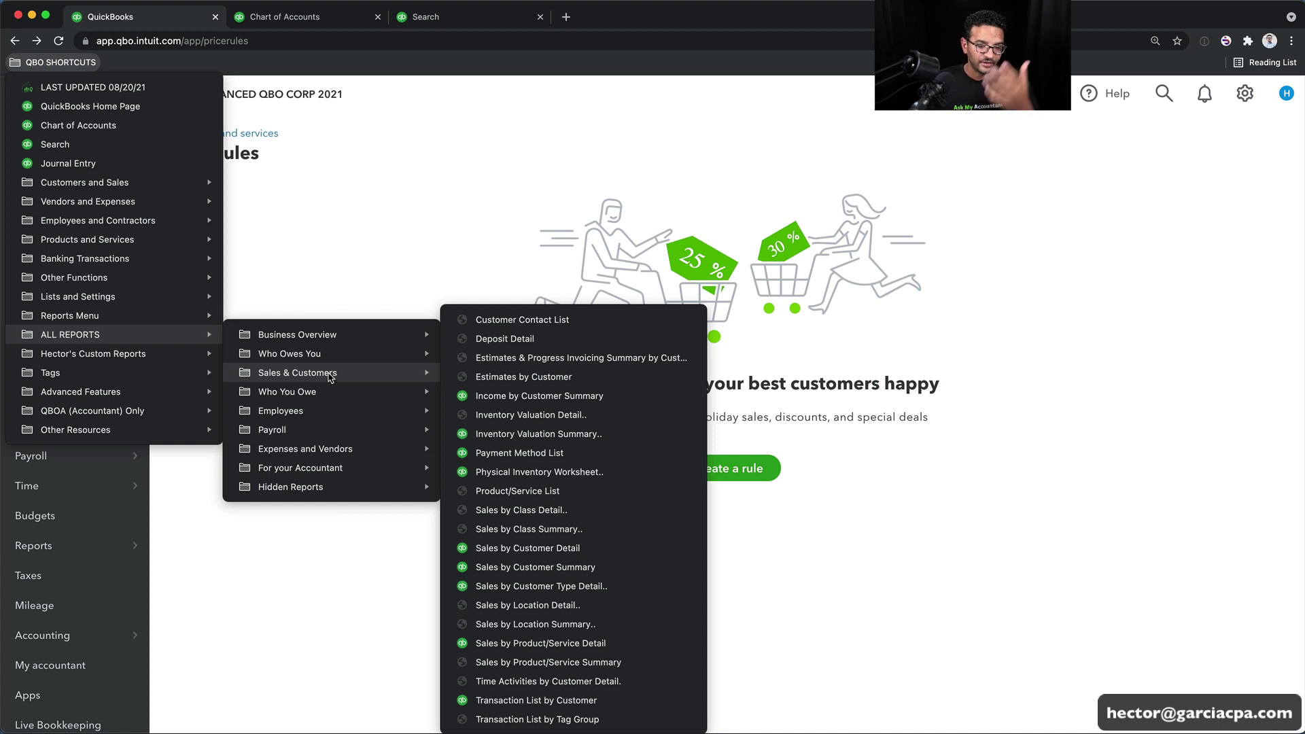
left_click(528, 379)
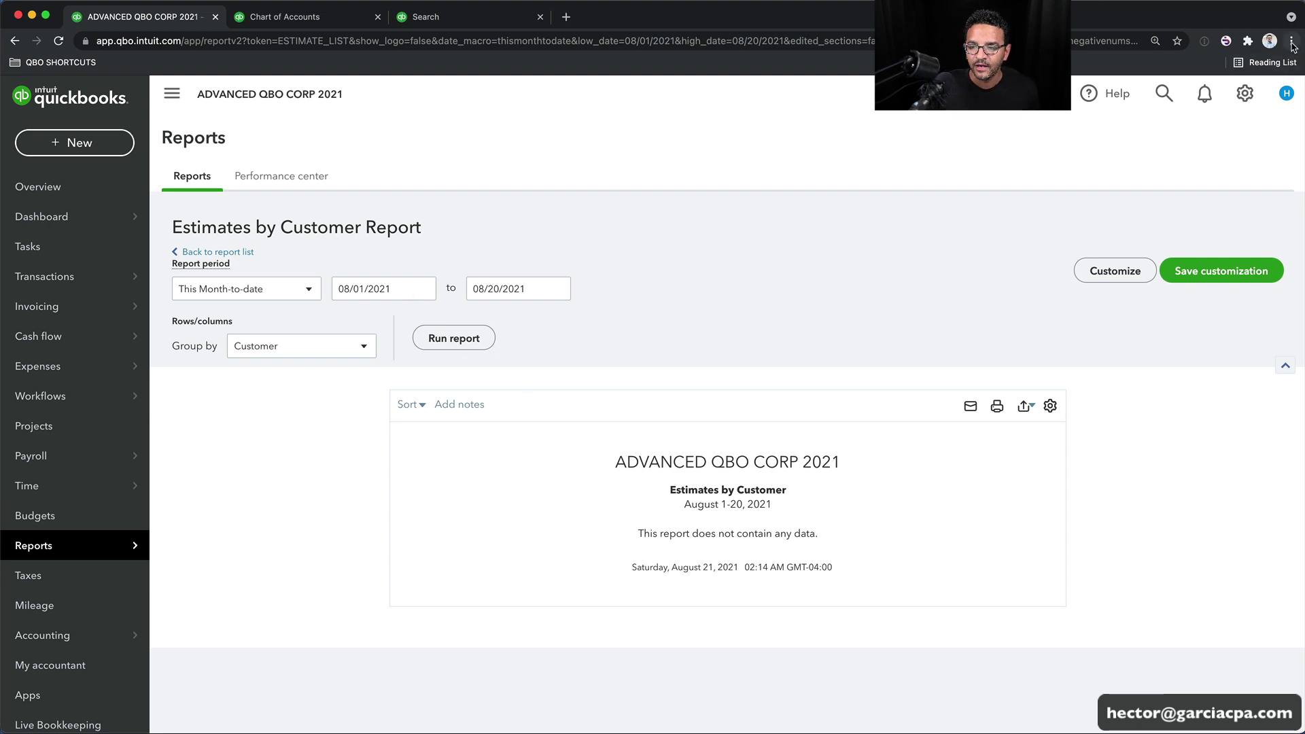
Hide the browser's bookmarks bar and show it again
left_click(1291, 42)
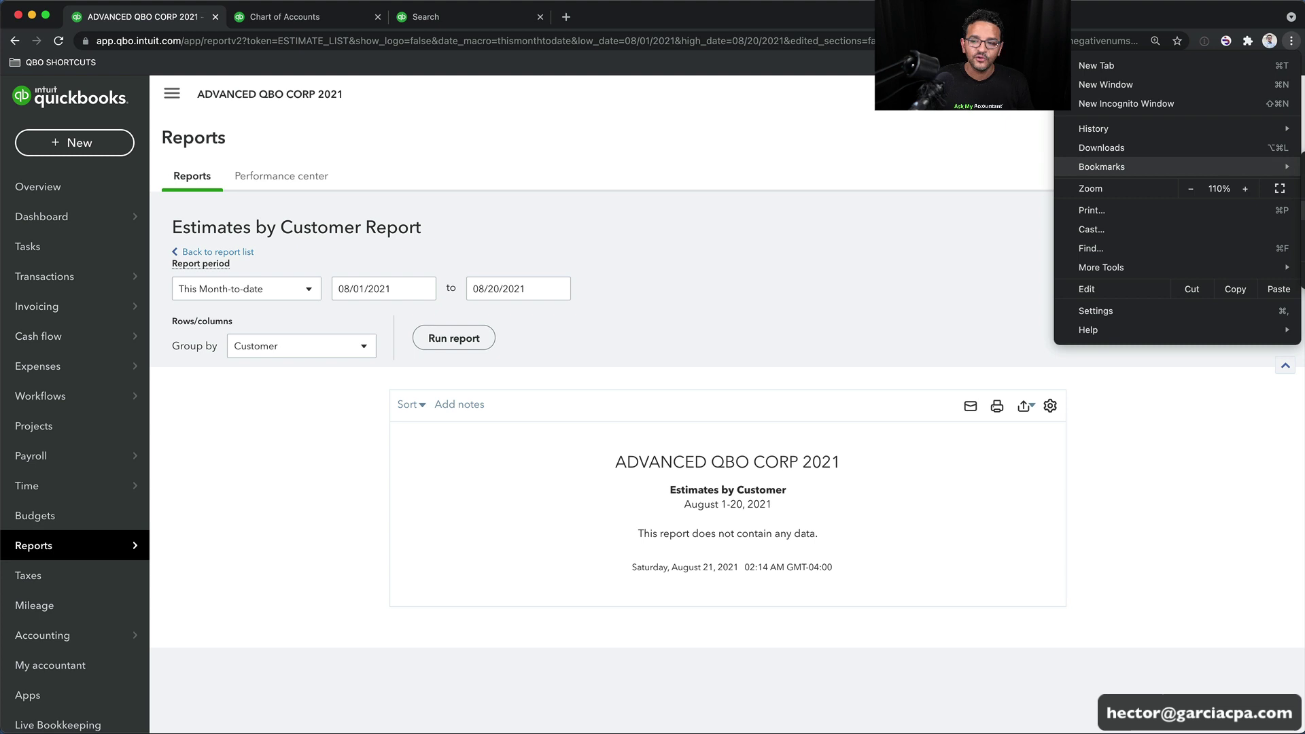
key("Escape")
scroll(504, 123, "down", 1)
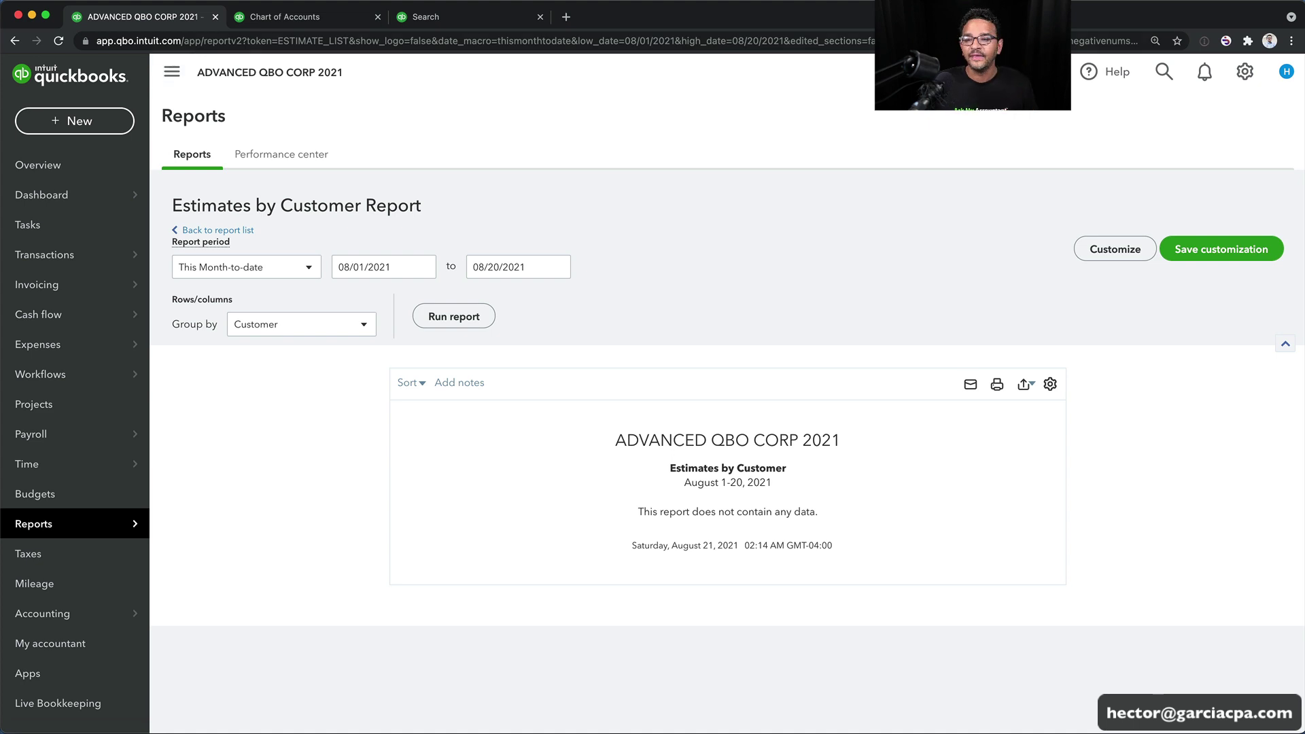
left_click(1292, 41)
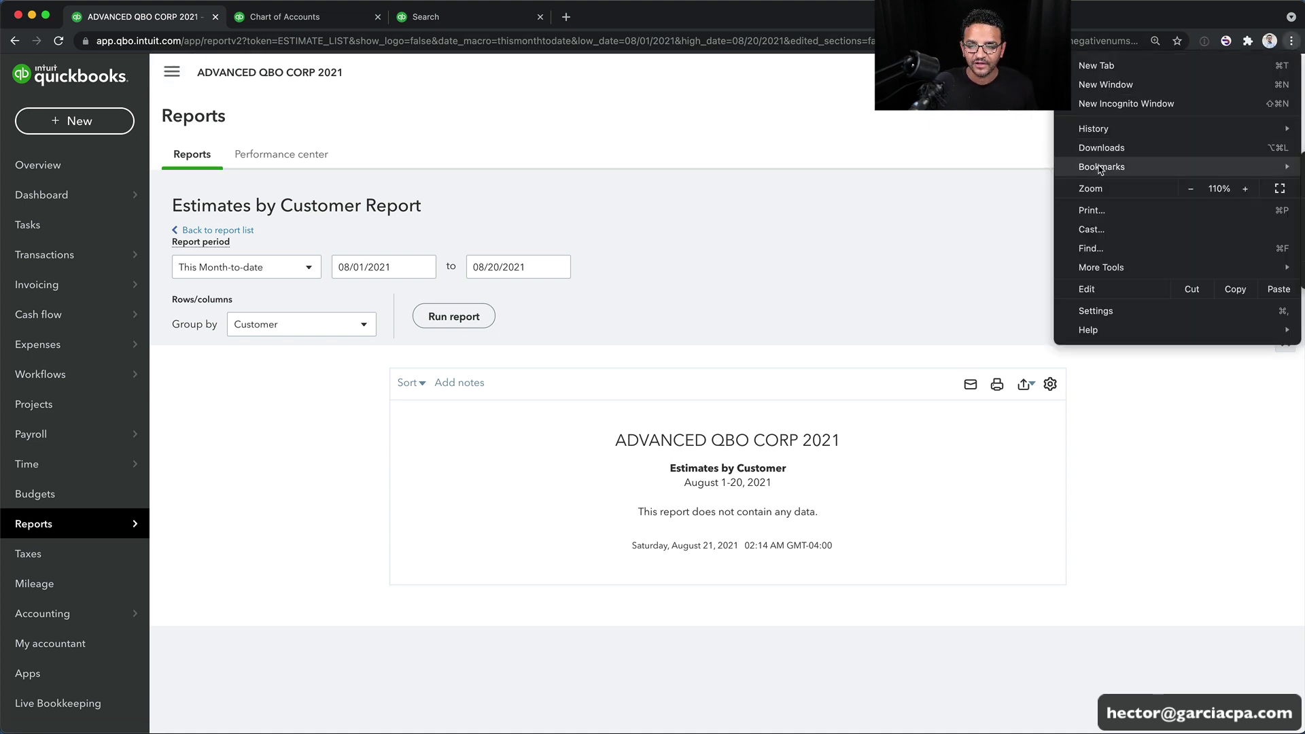
left_click(469, 83)
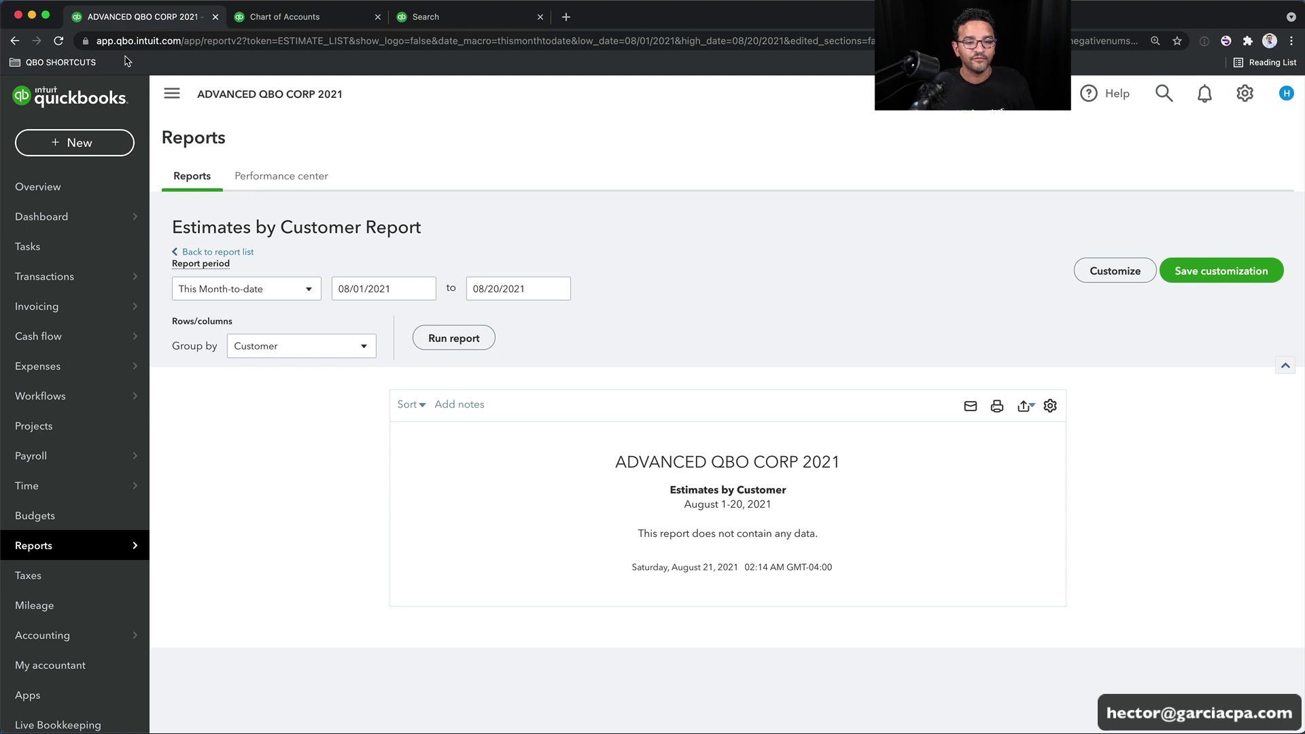
Add a folder named REPORTS to the bookmarks bar and check its contents
right_click(143, 66)
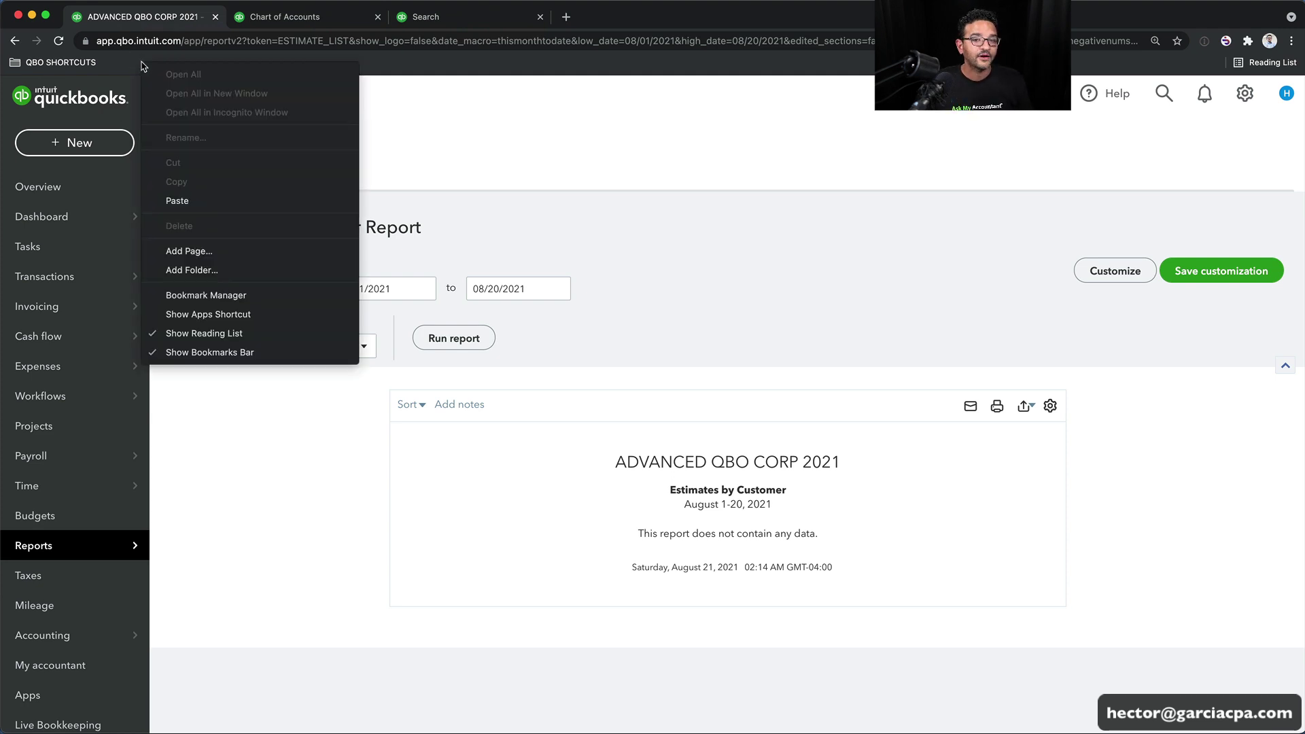
left_click(185, 271)
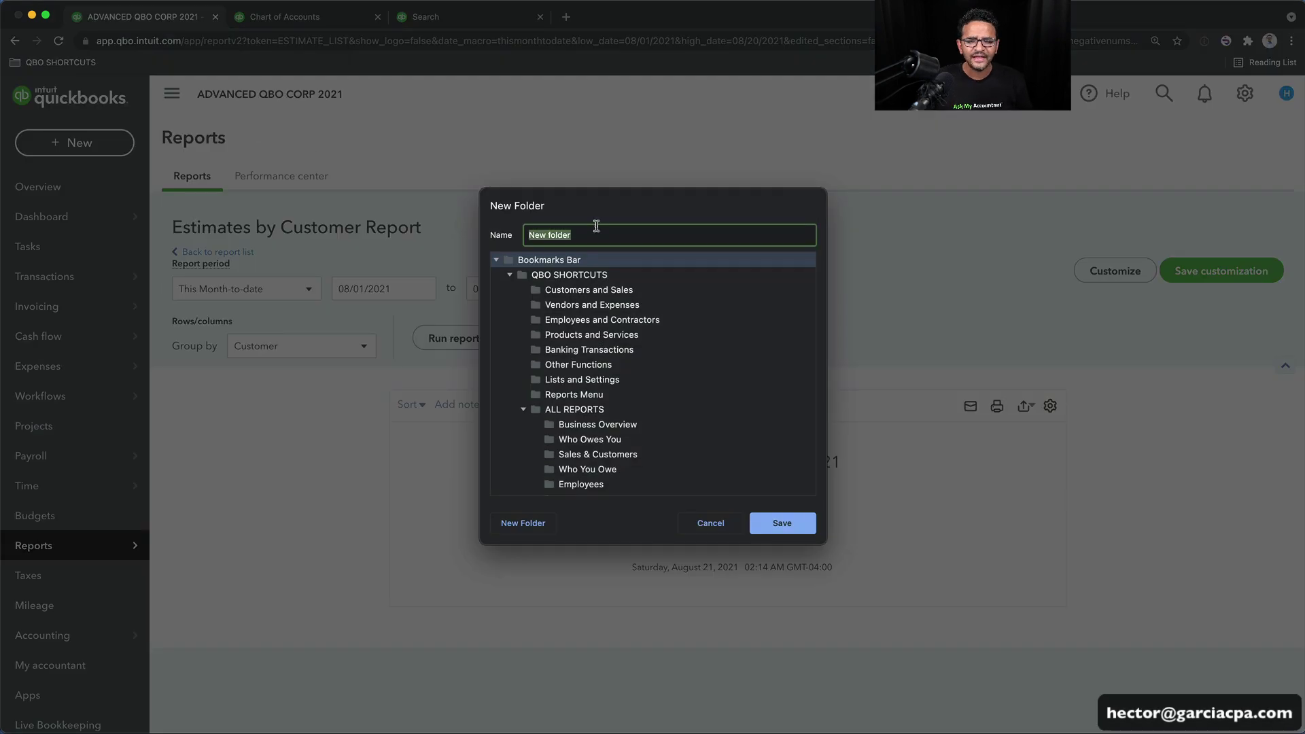
type("REPORTS")
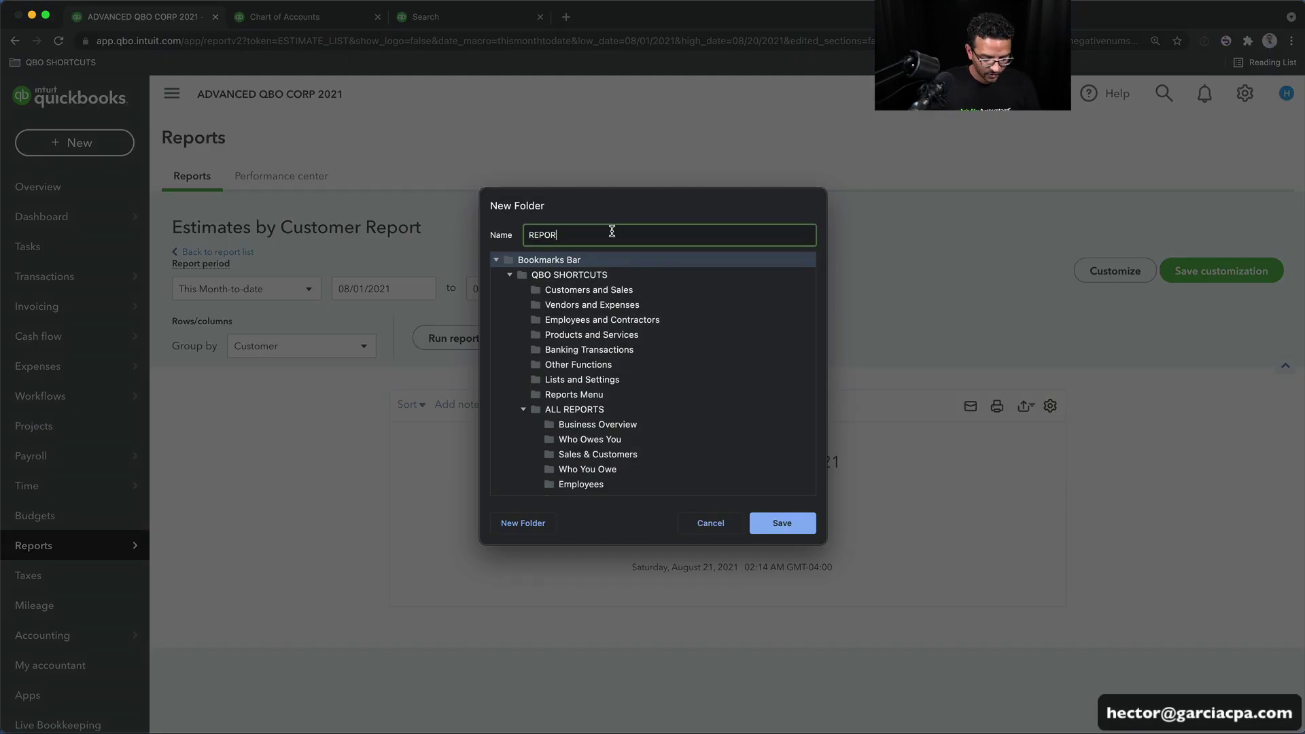
left_click(781, 523)
left_click(133, 62)
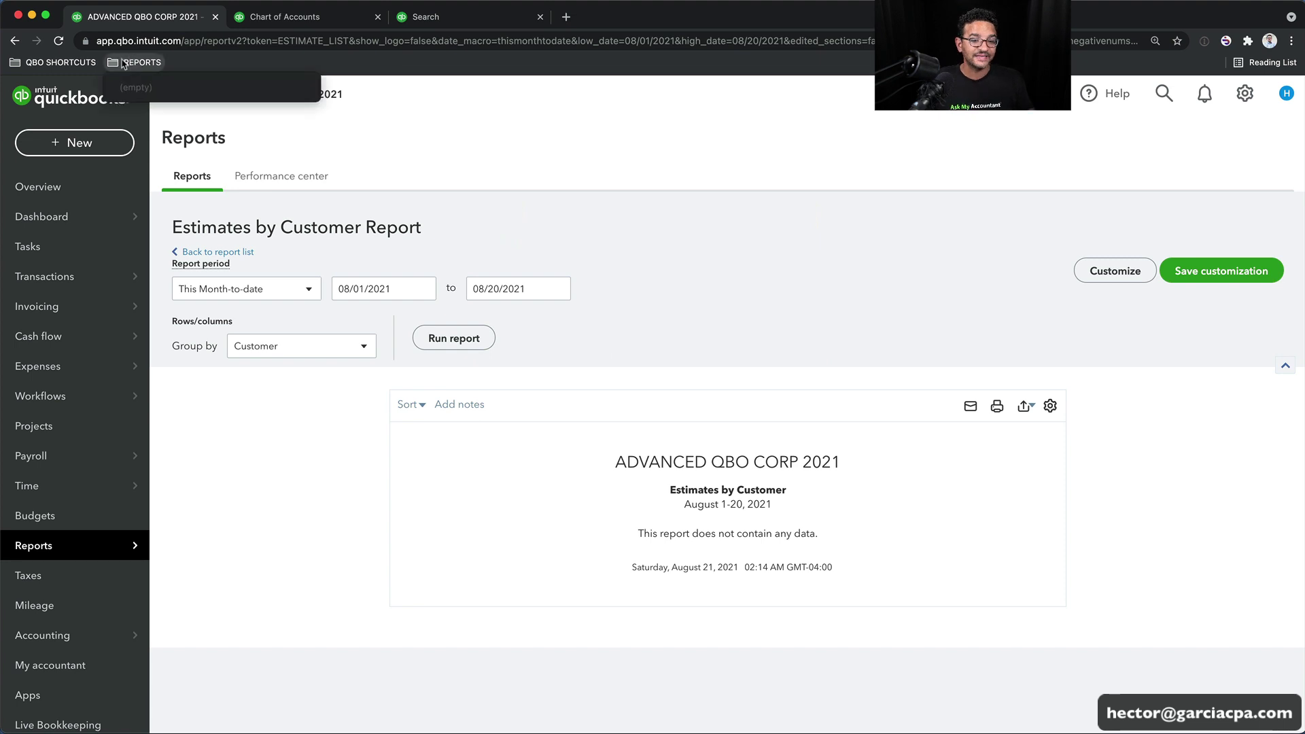
left_click(304, 495)
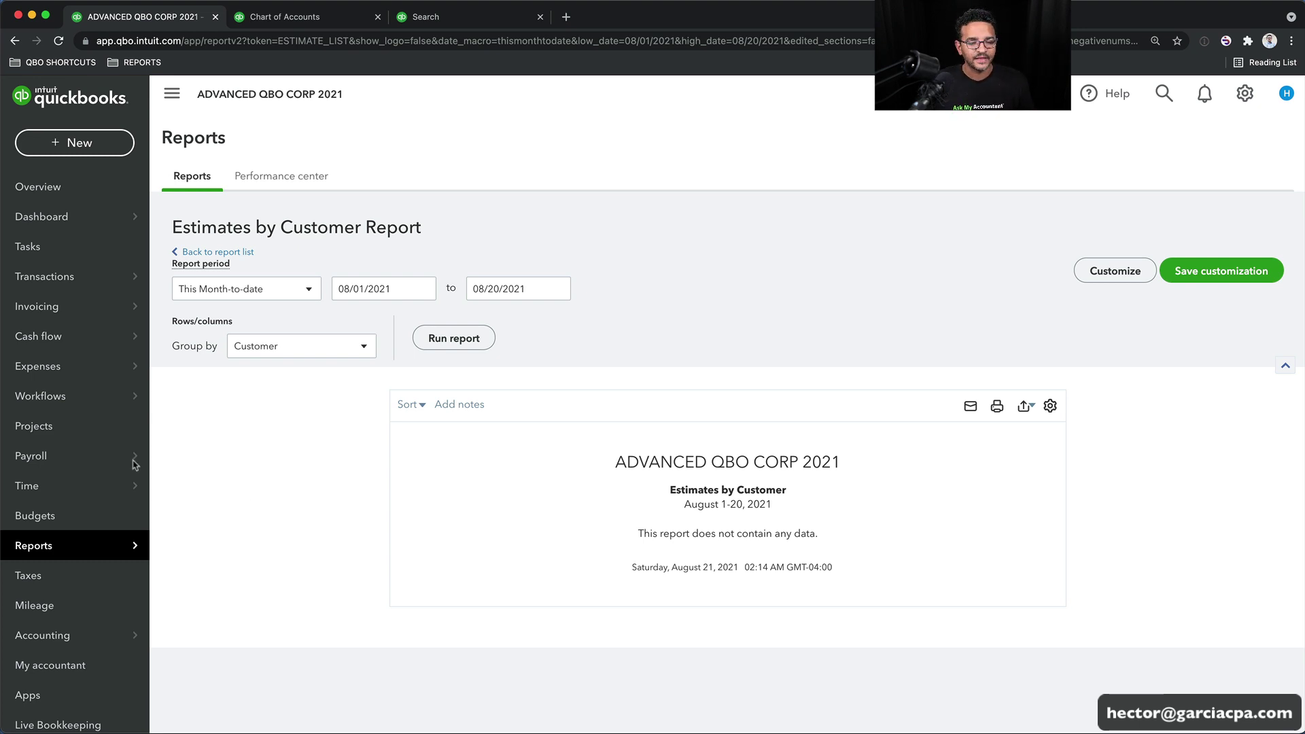
Go to the QuickBooks Reports list and run the favorite Profit and Loss report
mouse_move(129, 545)
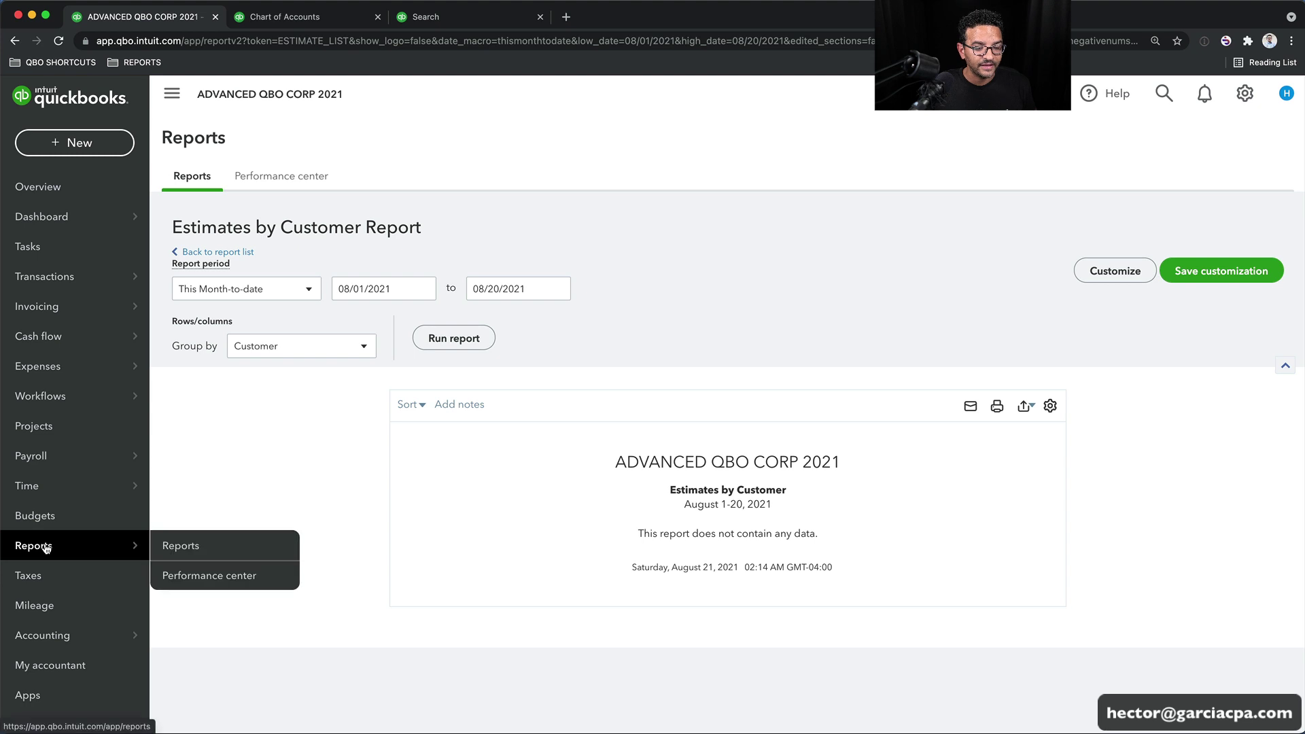
left_click(187, 547)
scroll(428, 536, "down", 5)
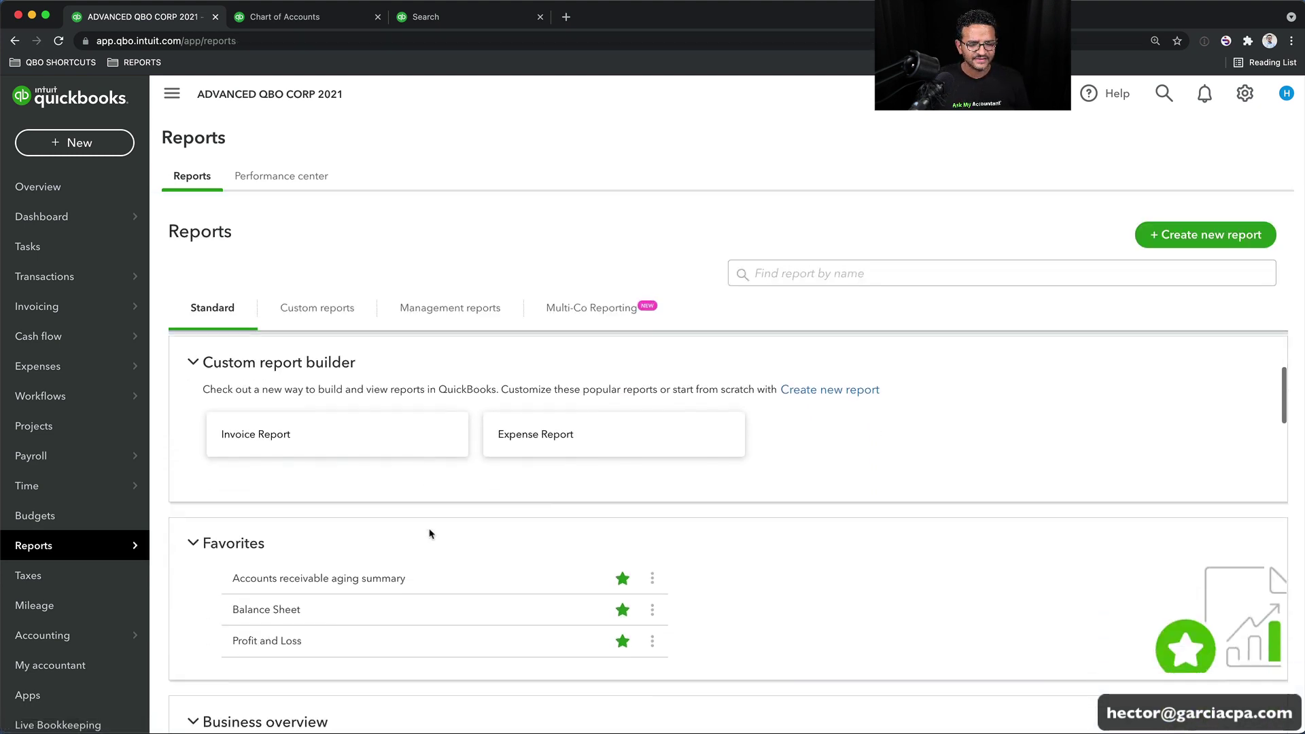
scroll(428, 536, "down", 2)
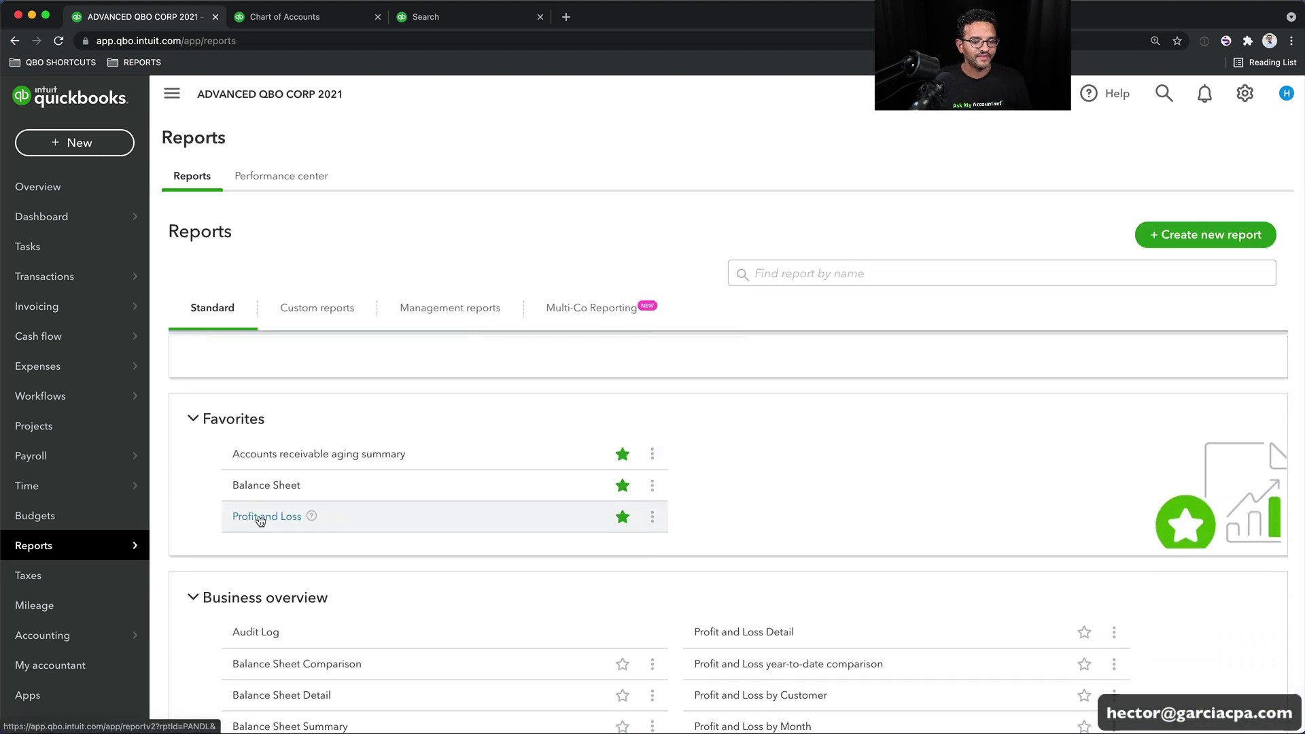
left_click(260, 518)
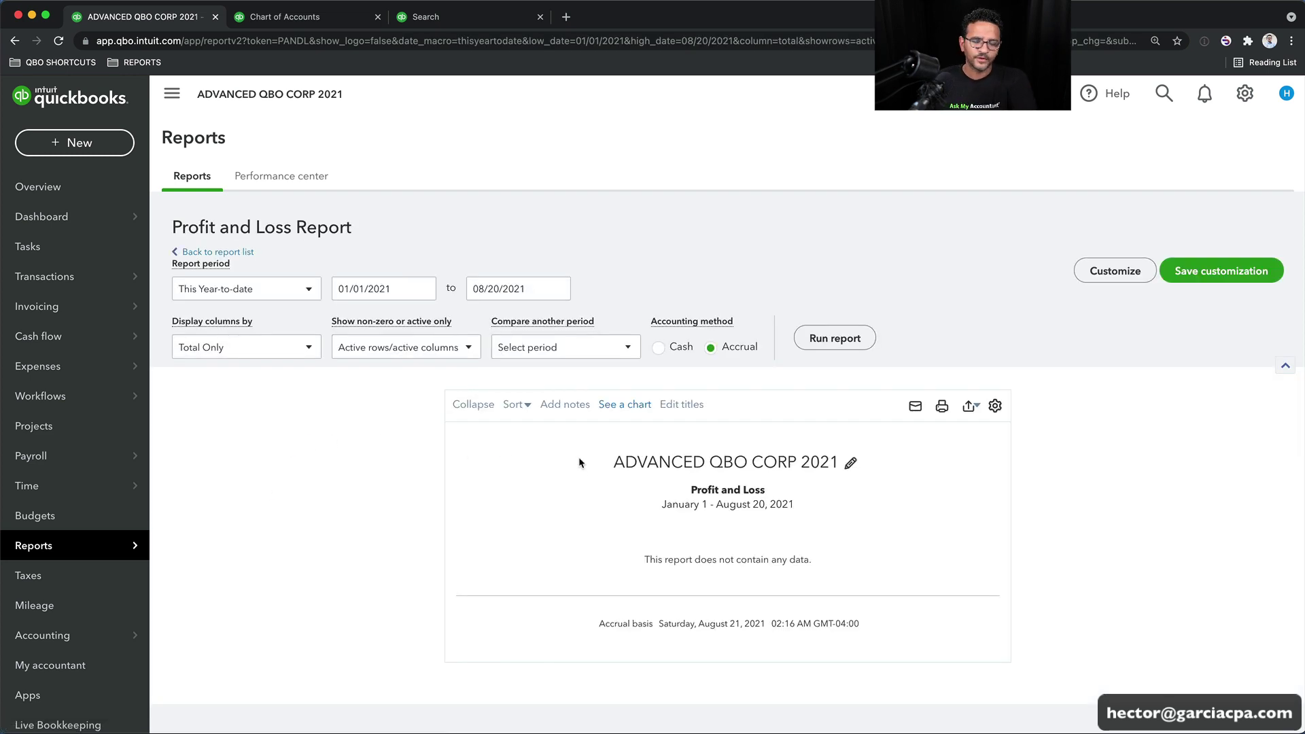
Set the Profit and Loss report period to All Dates and rerun the report
left_click(282, 291)
left_click(250, 316)
left_click(841, 343)
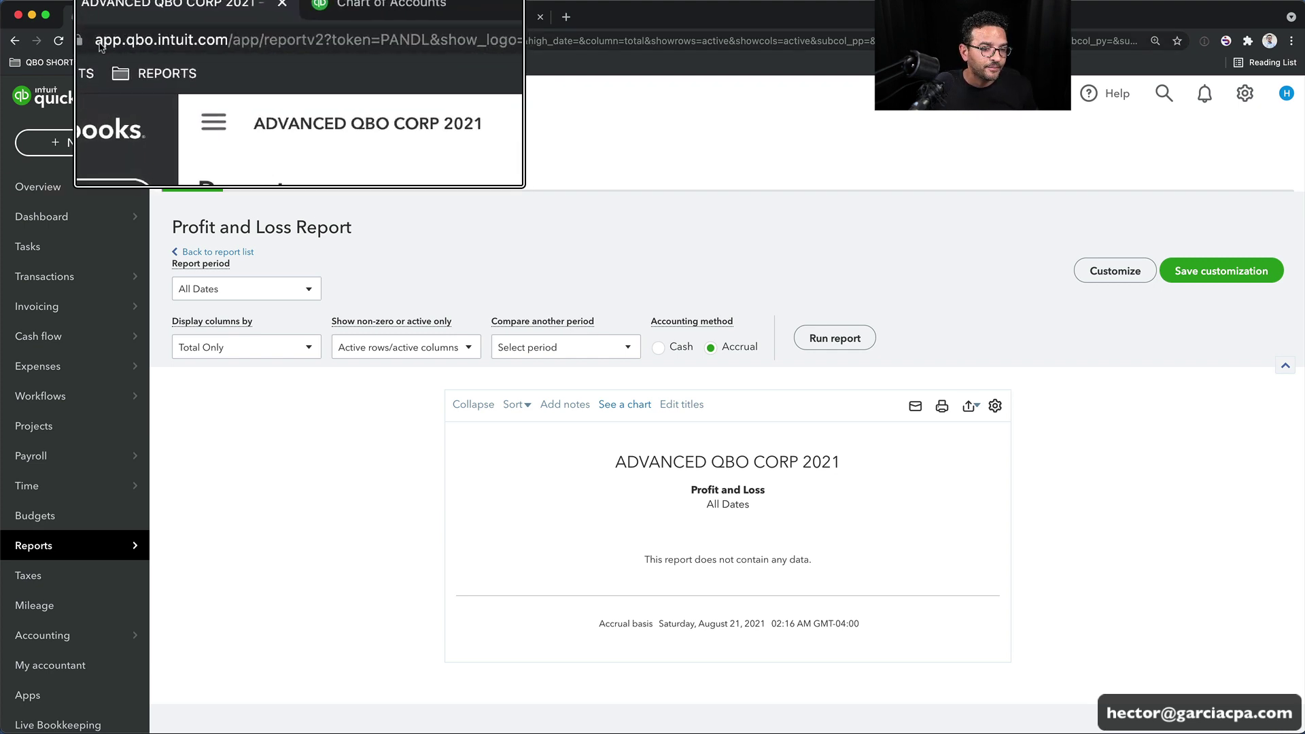
Bookmark the Profit and Loss report in the REPORTS folder and rename the bookmark PROFIT AND LOSS
left_click_drag(85, 45, 133, 57)
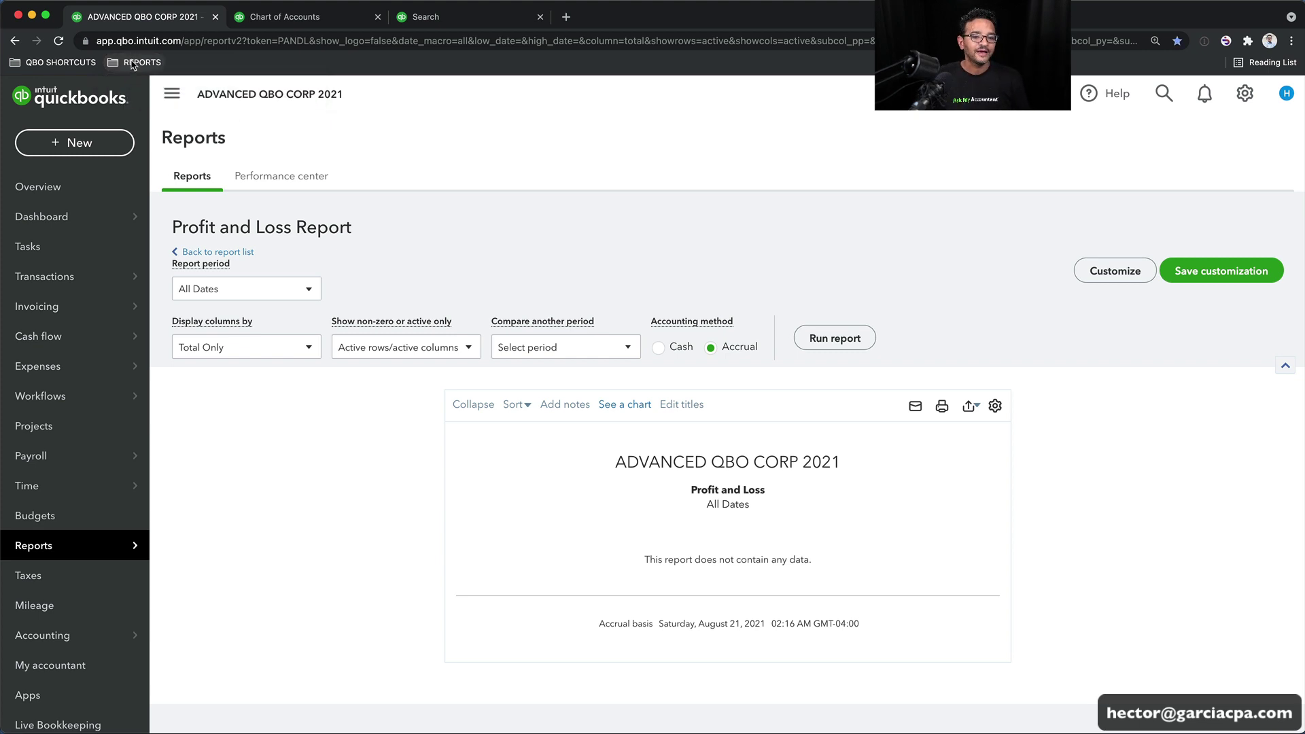
left_click(133, 63)
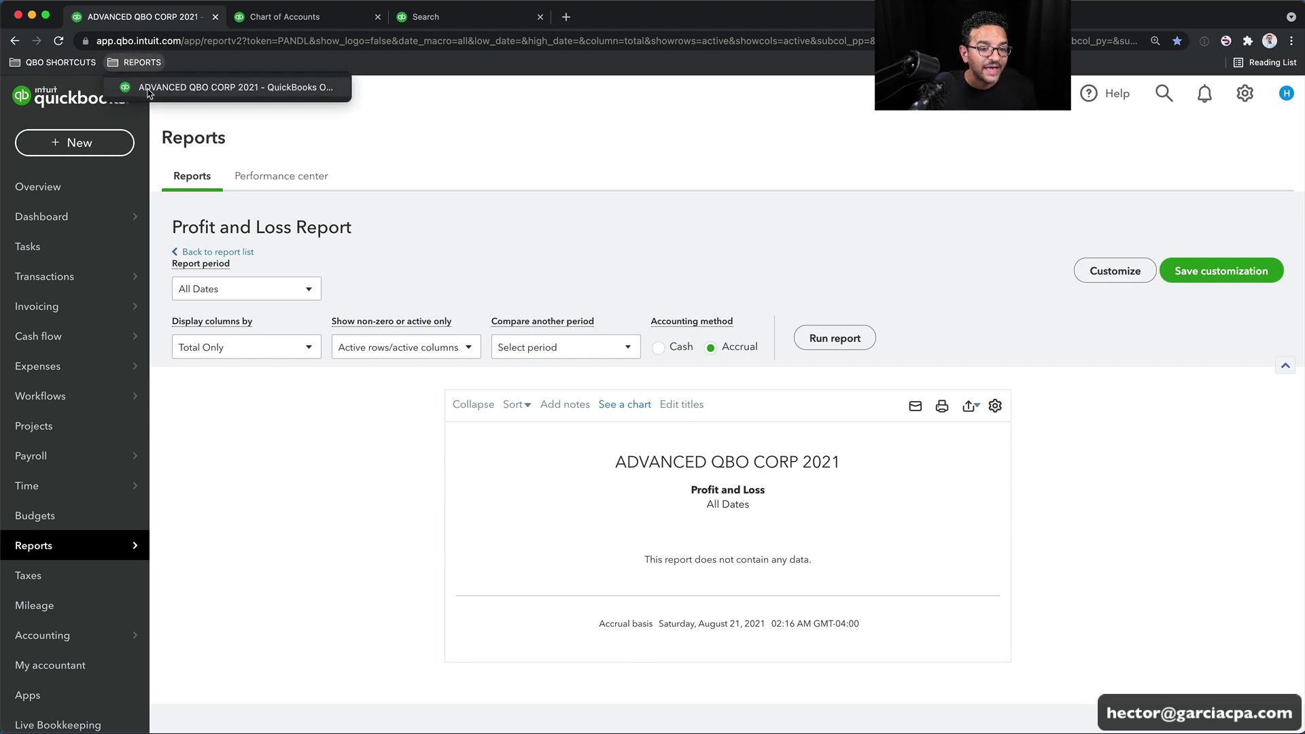
right_click(150, 93)
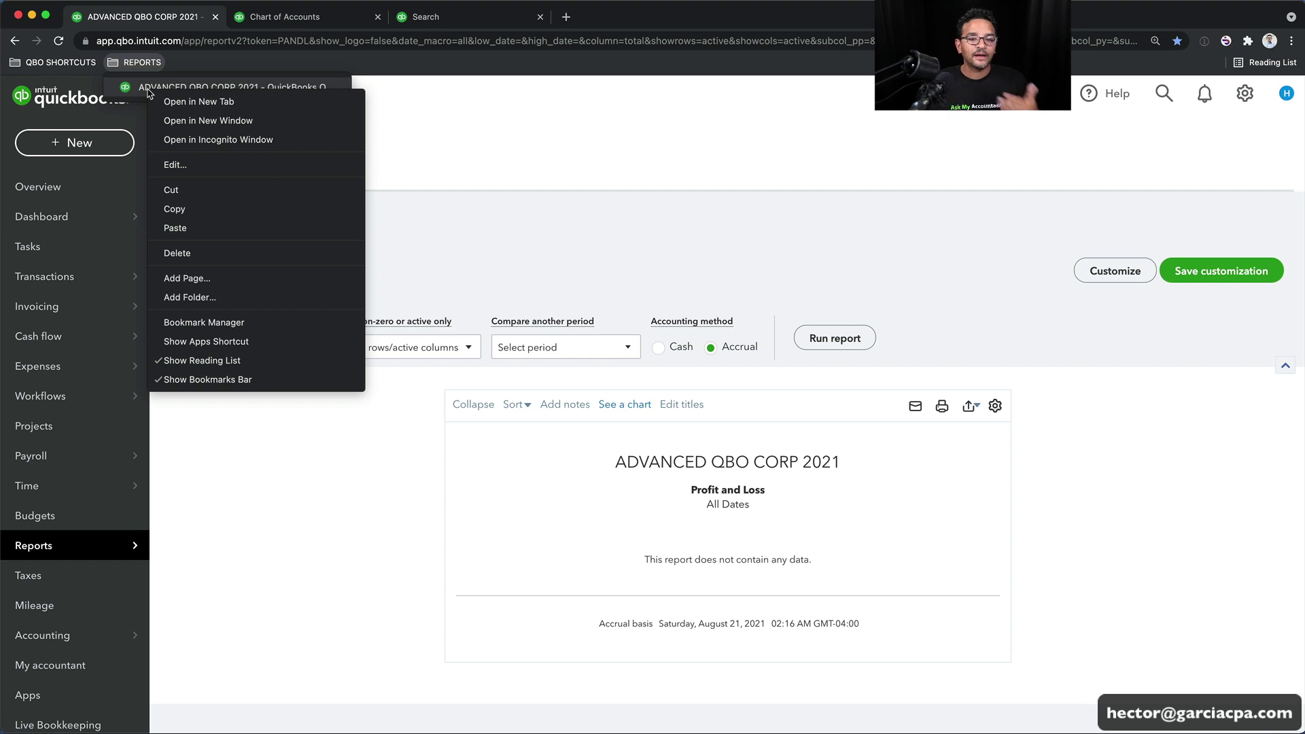
left_click(178, 166)
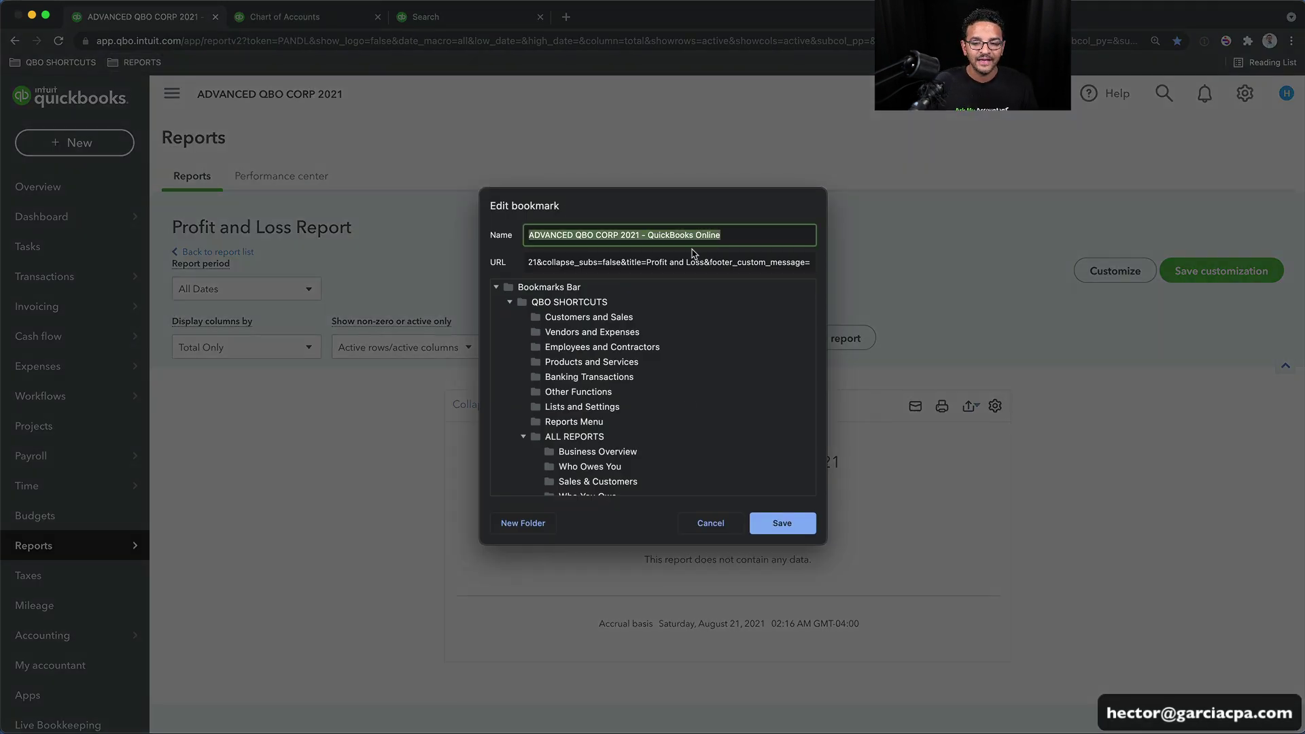
type("PROFIU")
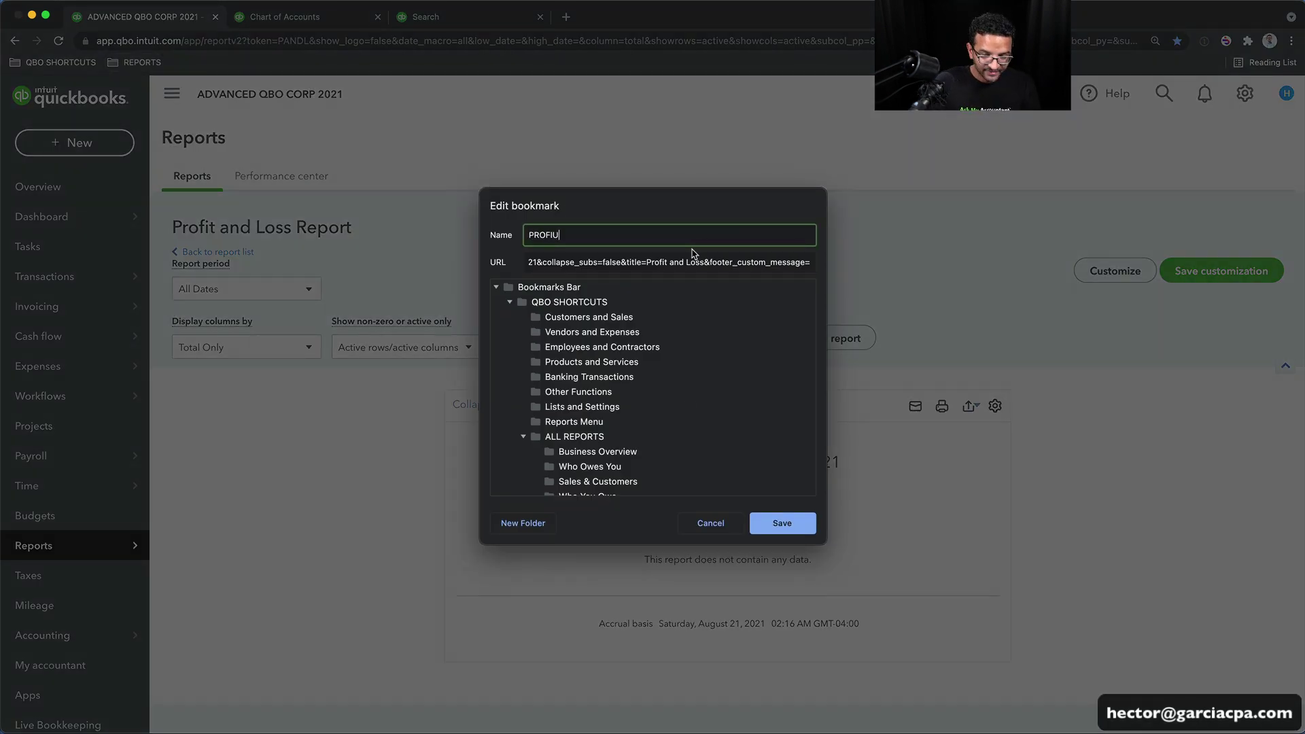
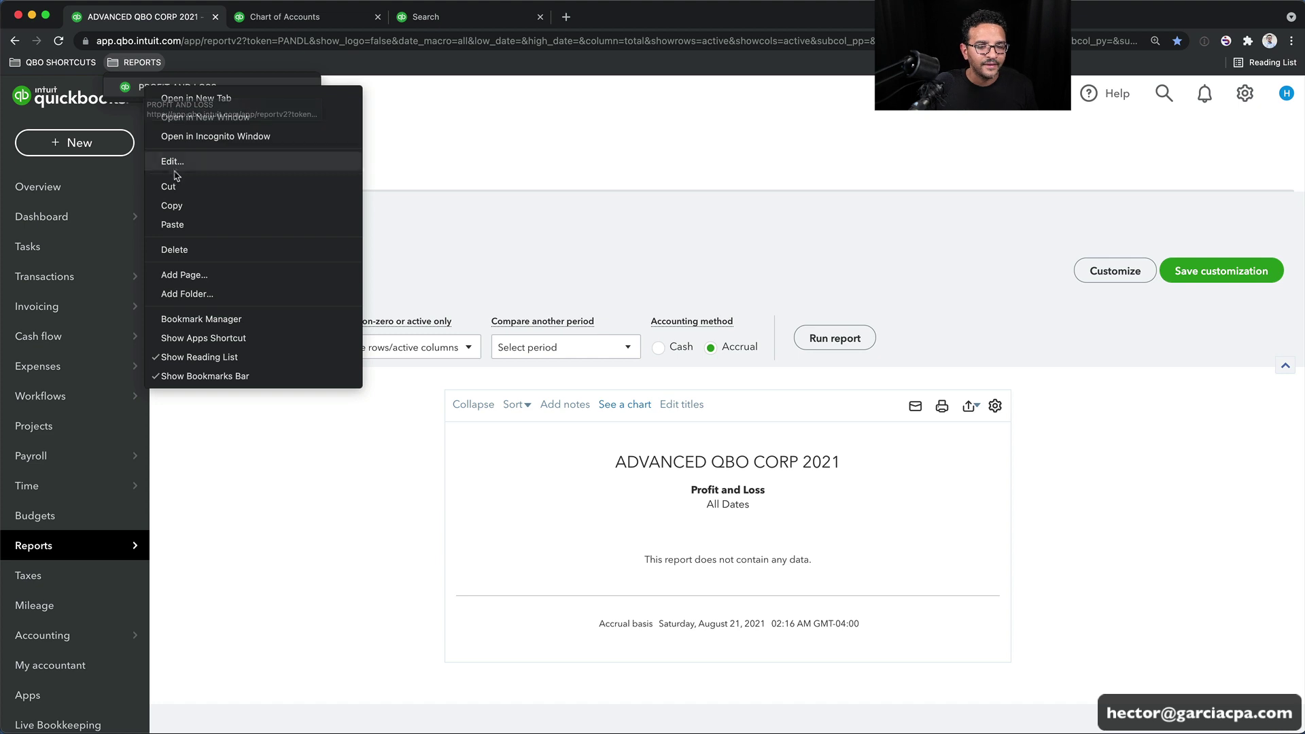
left_click(178, 164)
left_click(553, 261)
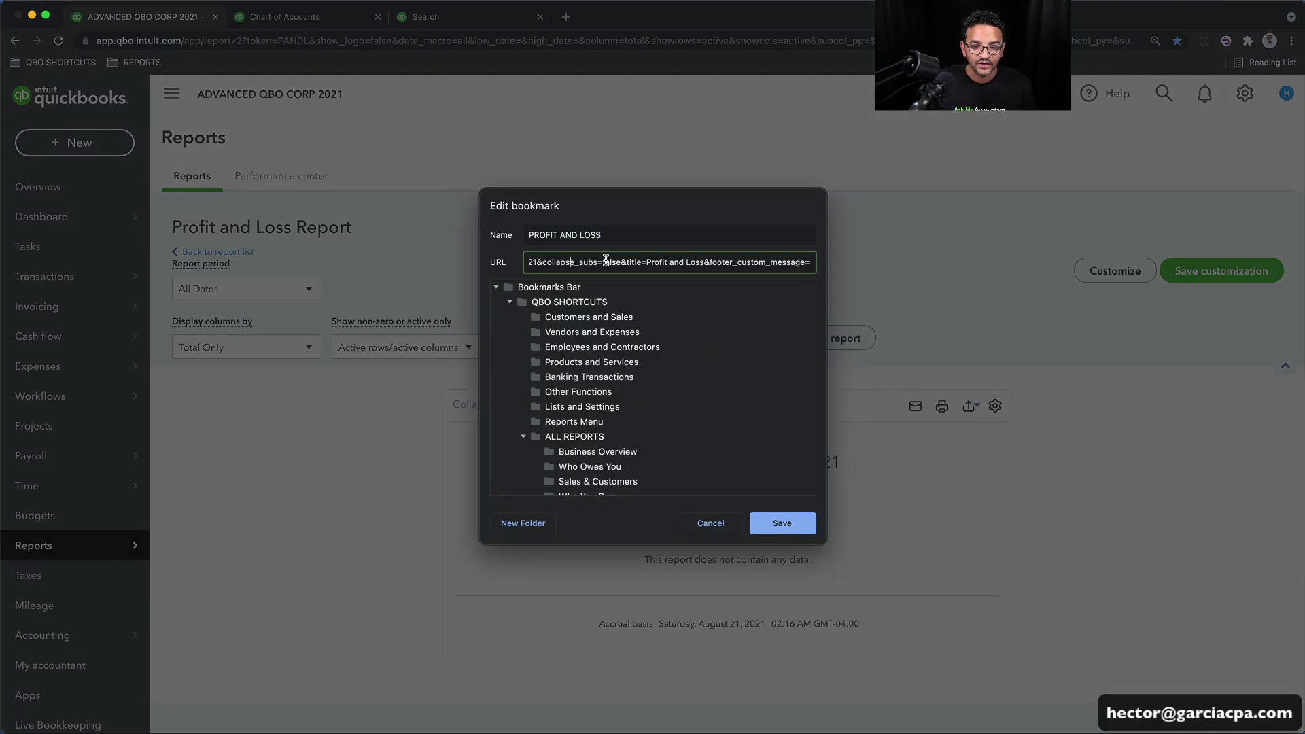
triple_click(654, 262)
left_click(654, 262)
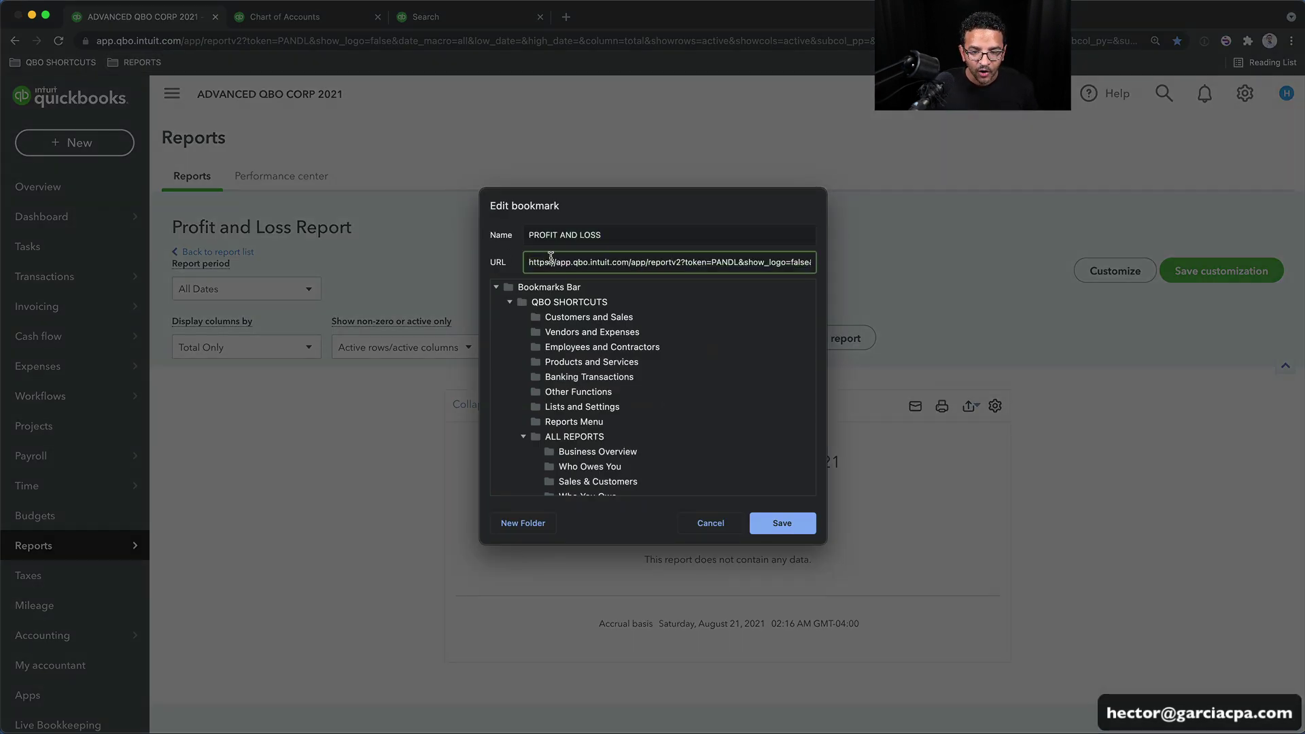
left_click_drag(534, 259, 734, 261)
key("super+c")
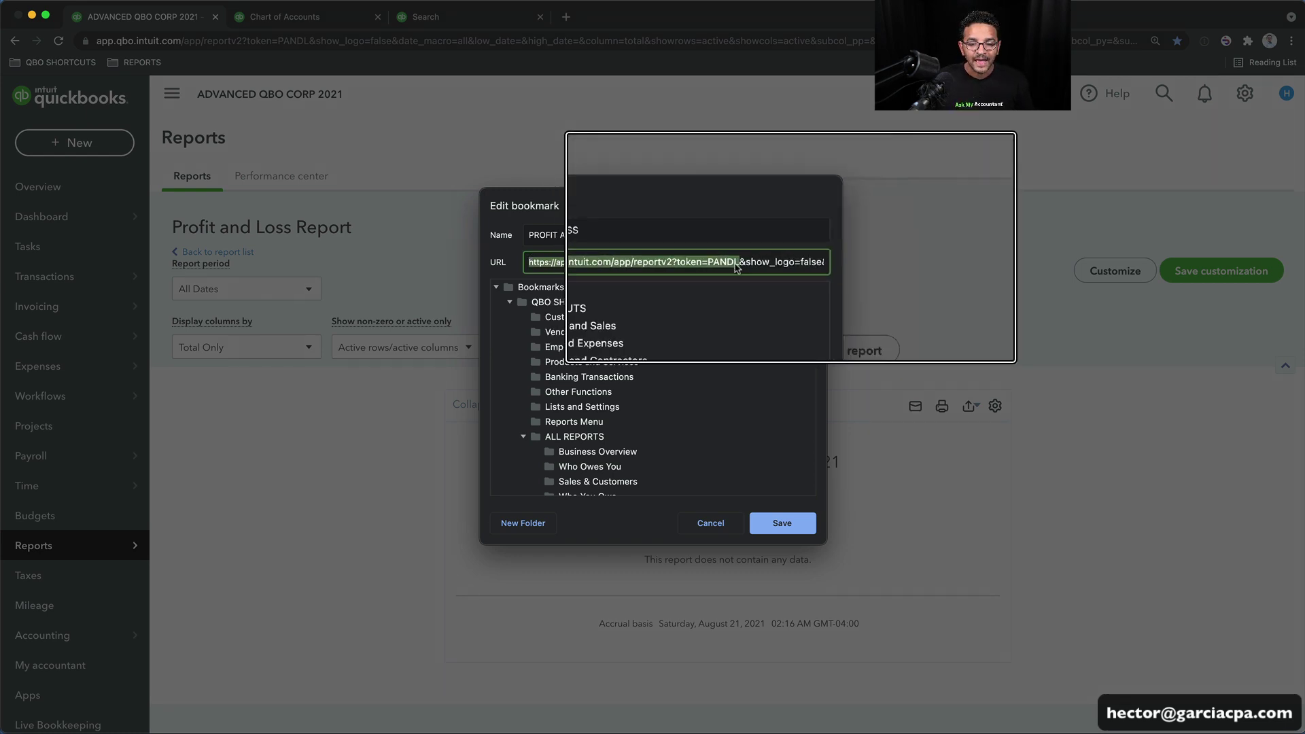
left_click(743, 266)
left_click_drag(738, 261, 931, 267)
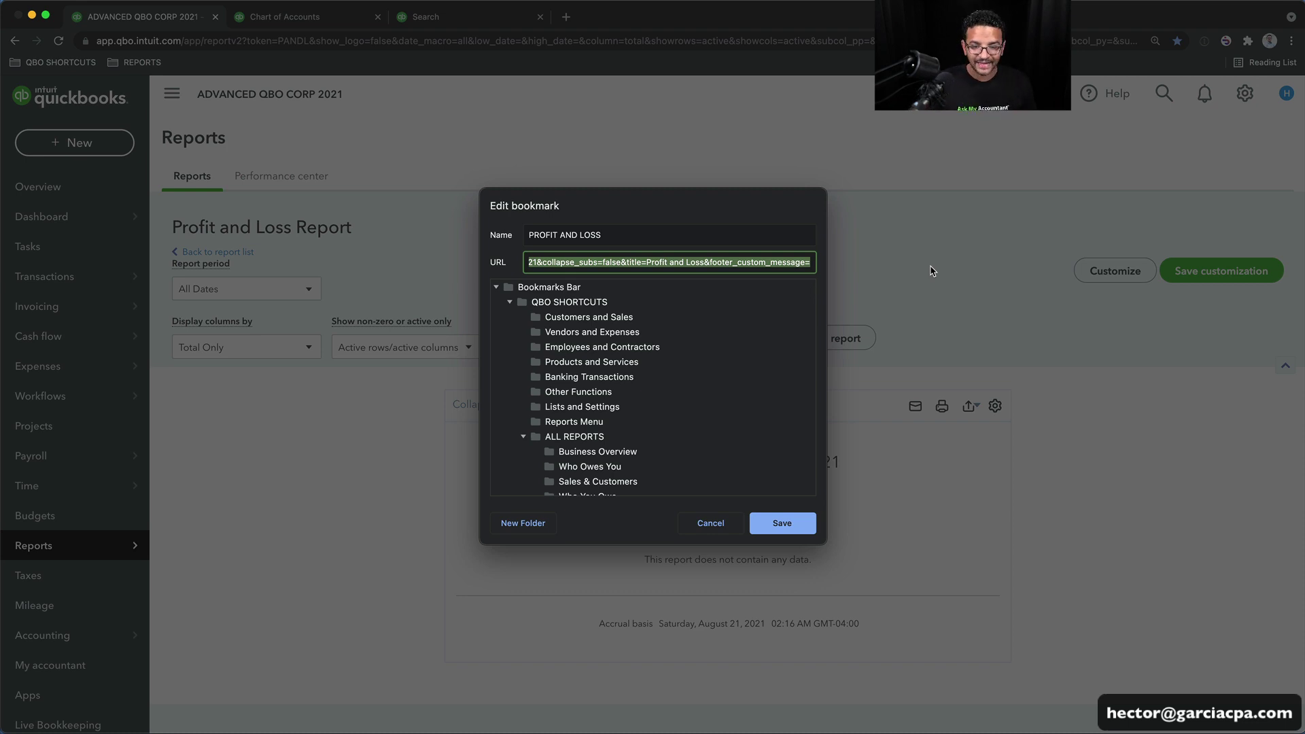
key("super+v")
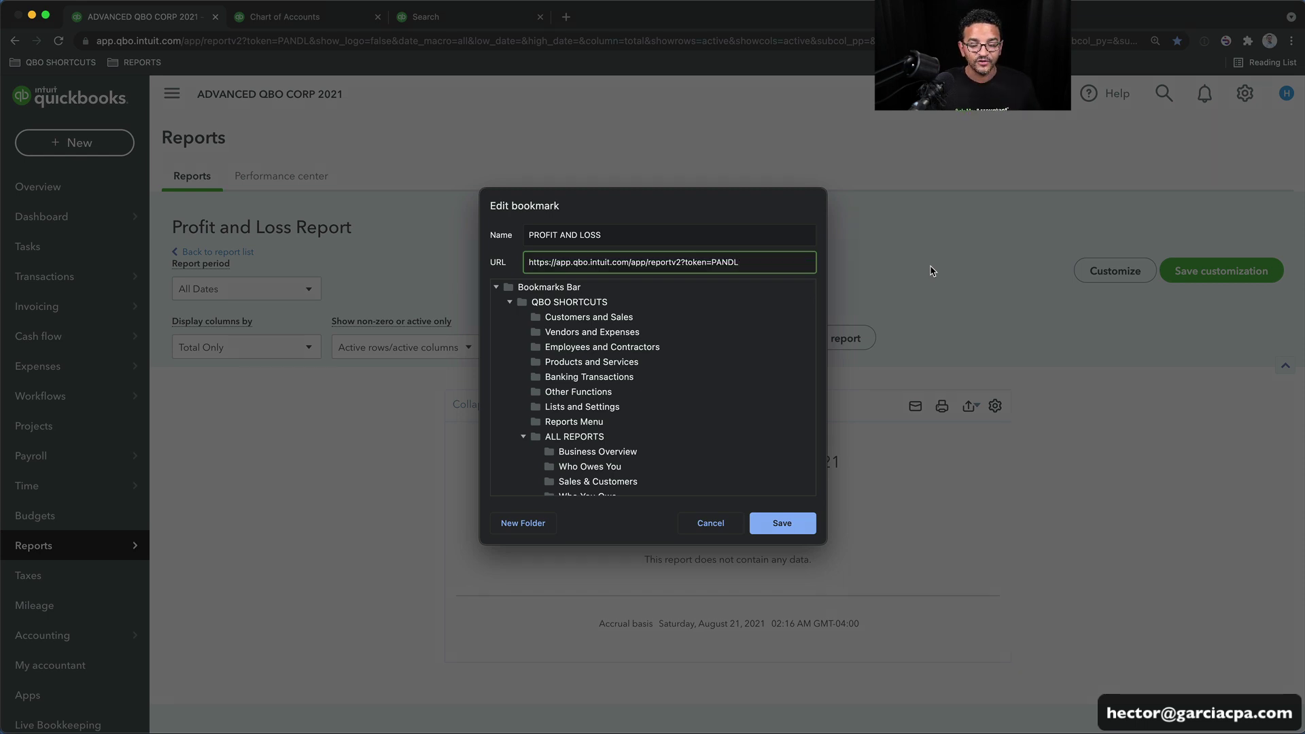
Examine the PANDL report token in the shortened URL and cancel the bookmark edit
left_click_drag(753, 263, 425, 255)
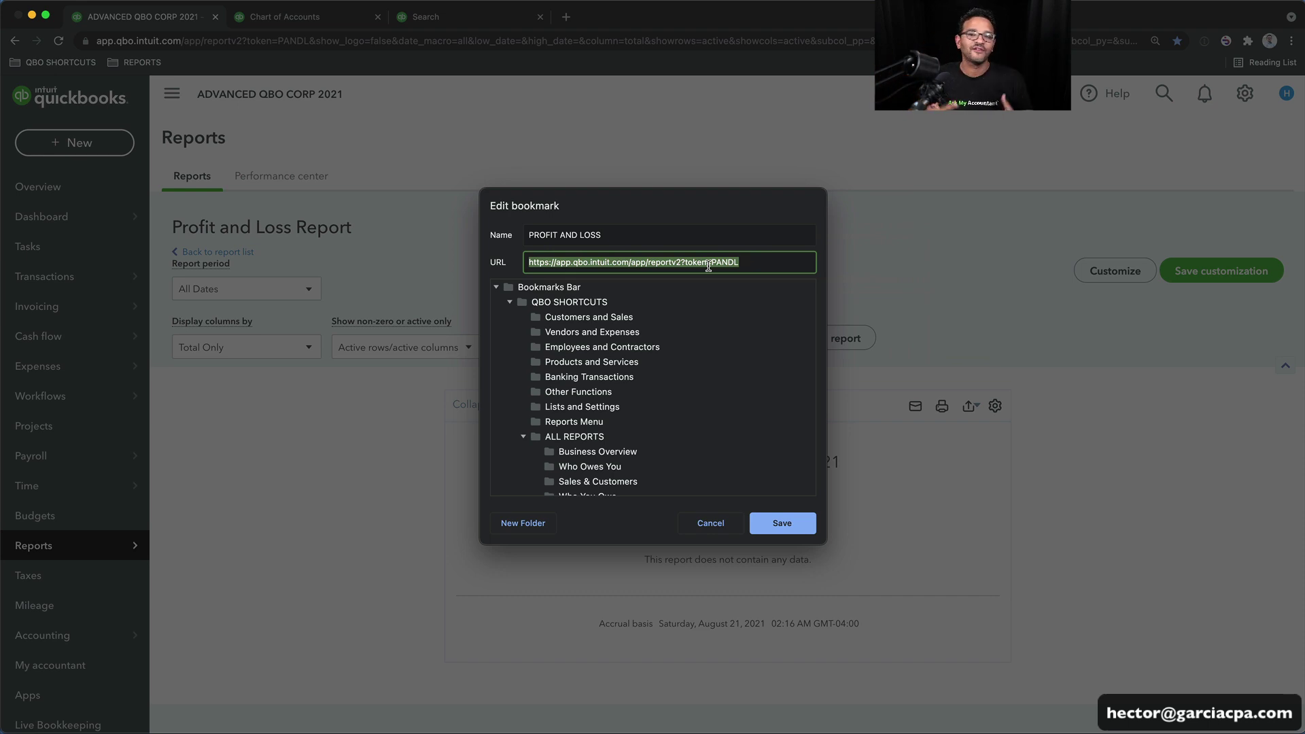
left_click(776, 264)
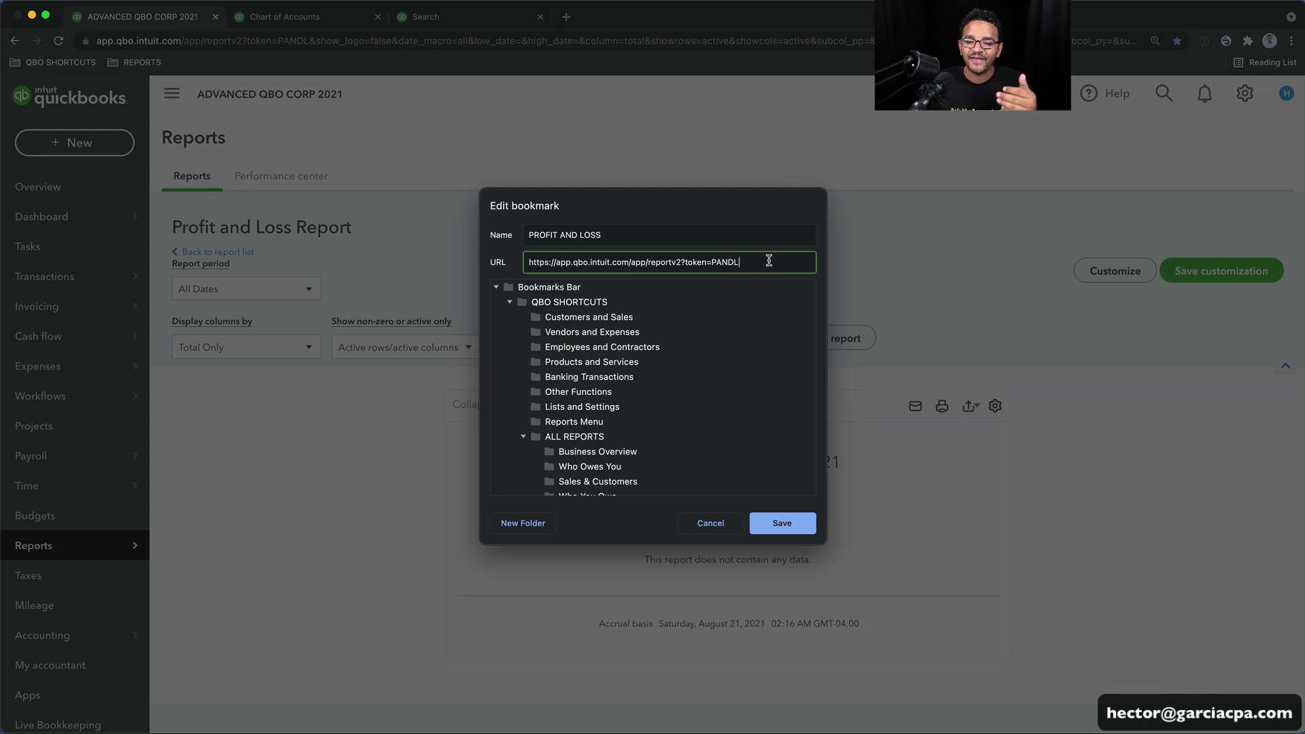
left_click_drag(769, 260, 495, 260)
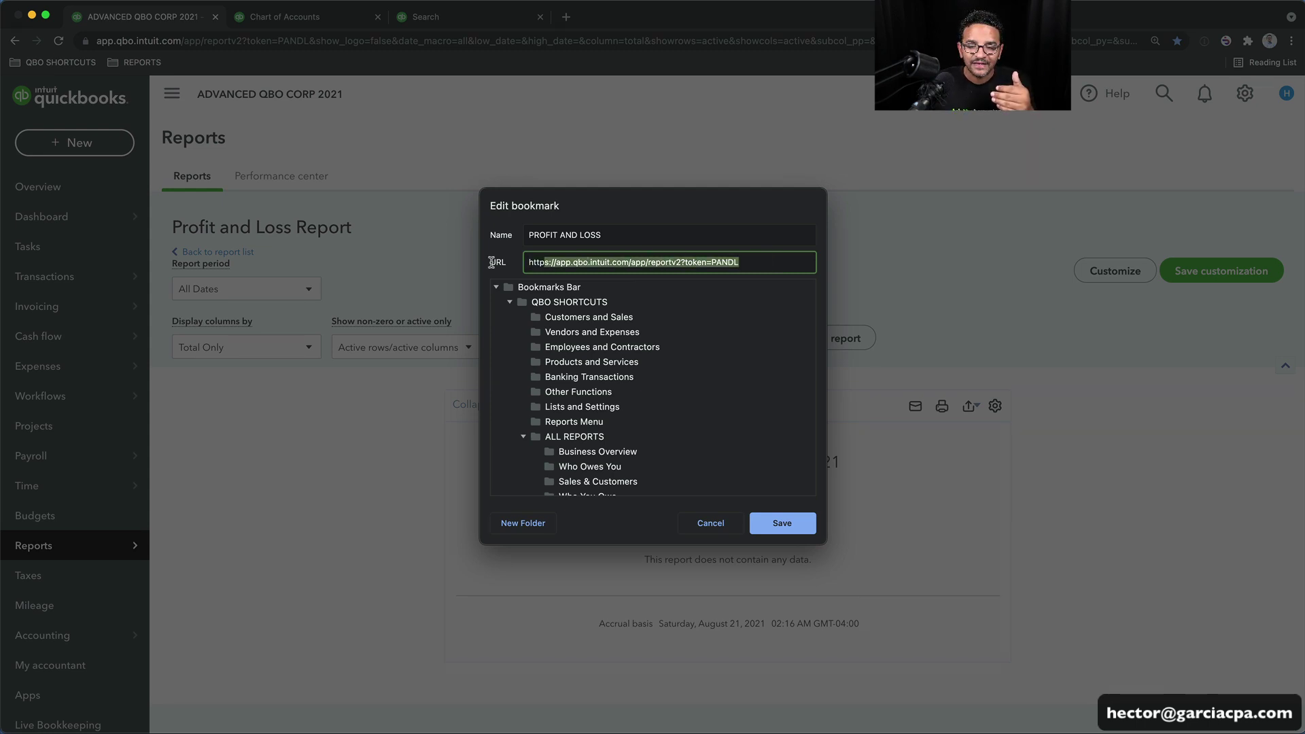
left_click(739, 263)
left_click_drag(712, 262, 747, 263)
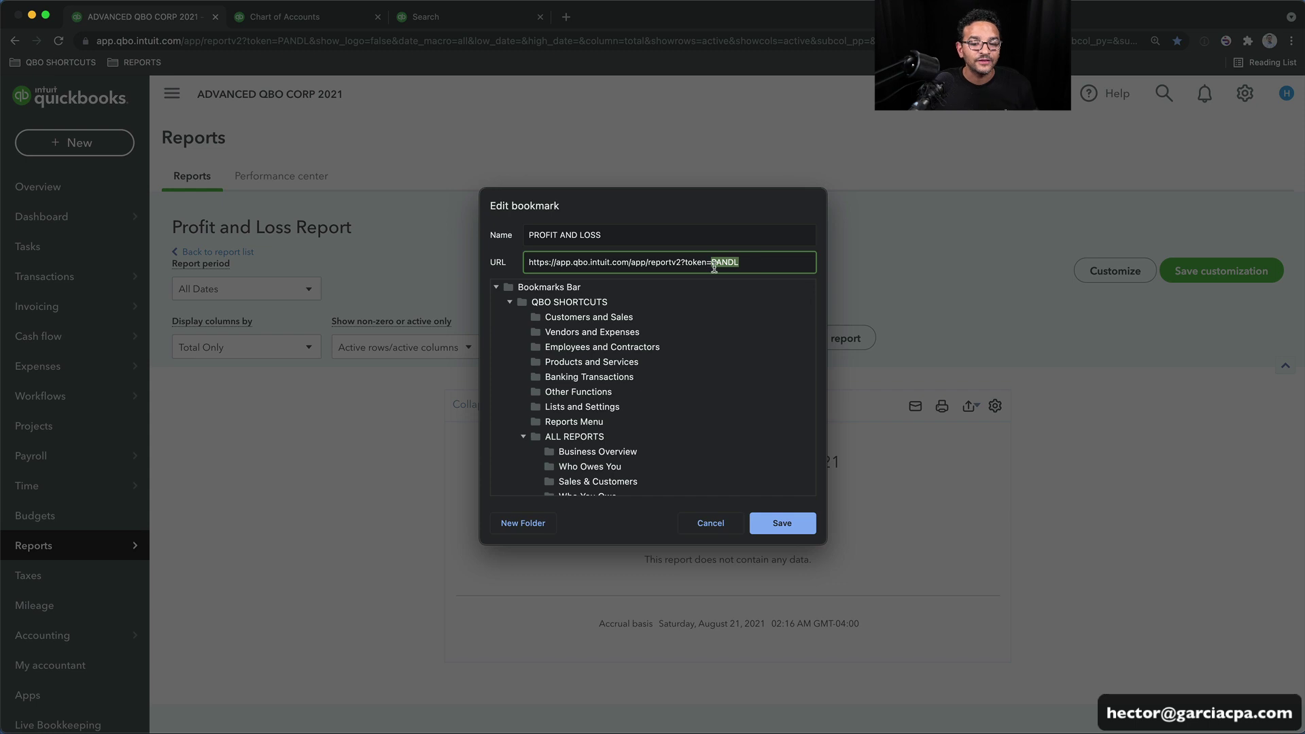
left_click(709, 523)
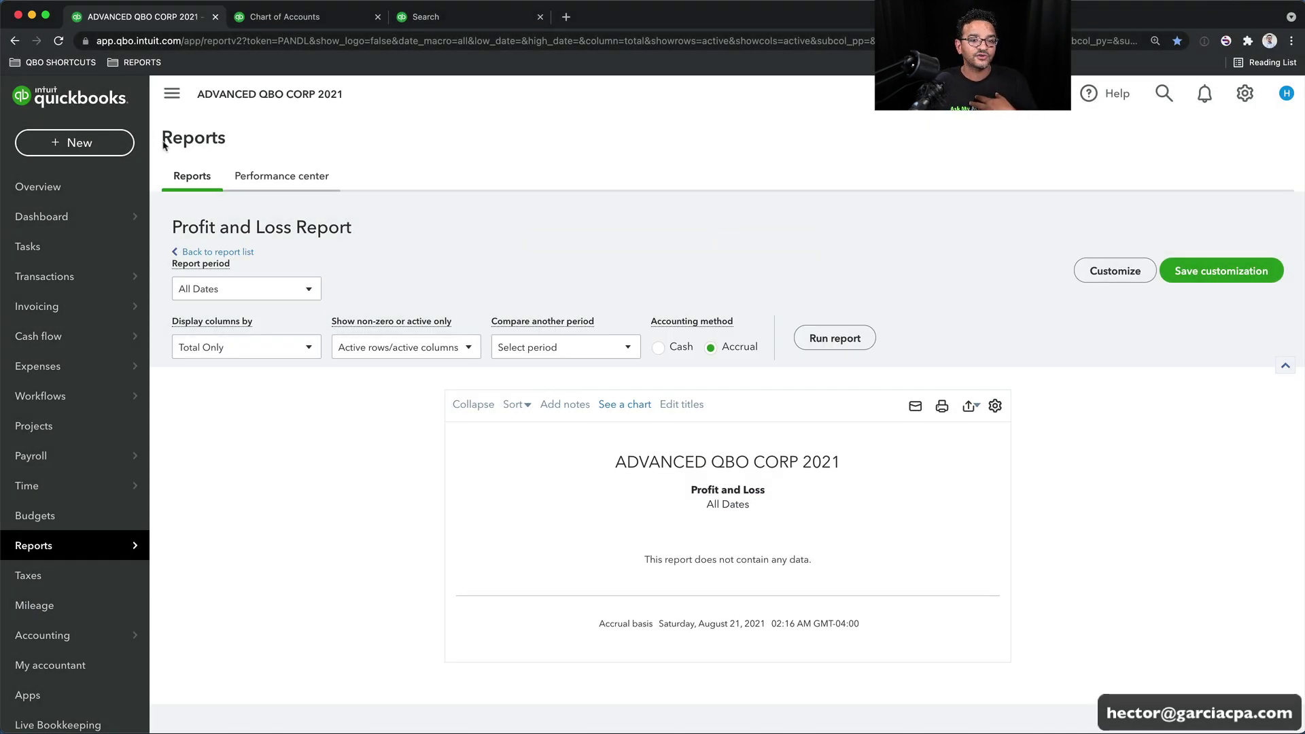
Look through the Sales & Customers reports under ALL REPORTS in the QBO SHORTCUTS bookmark folder
left_click(37, 66)
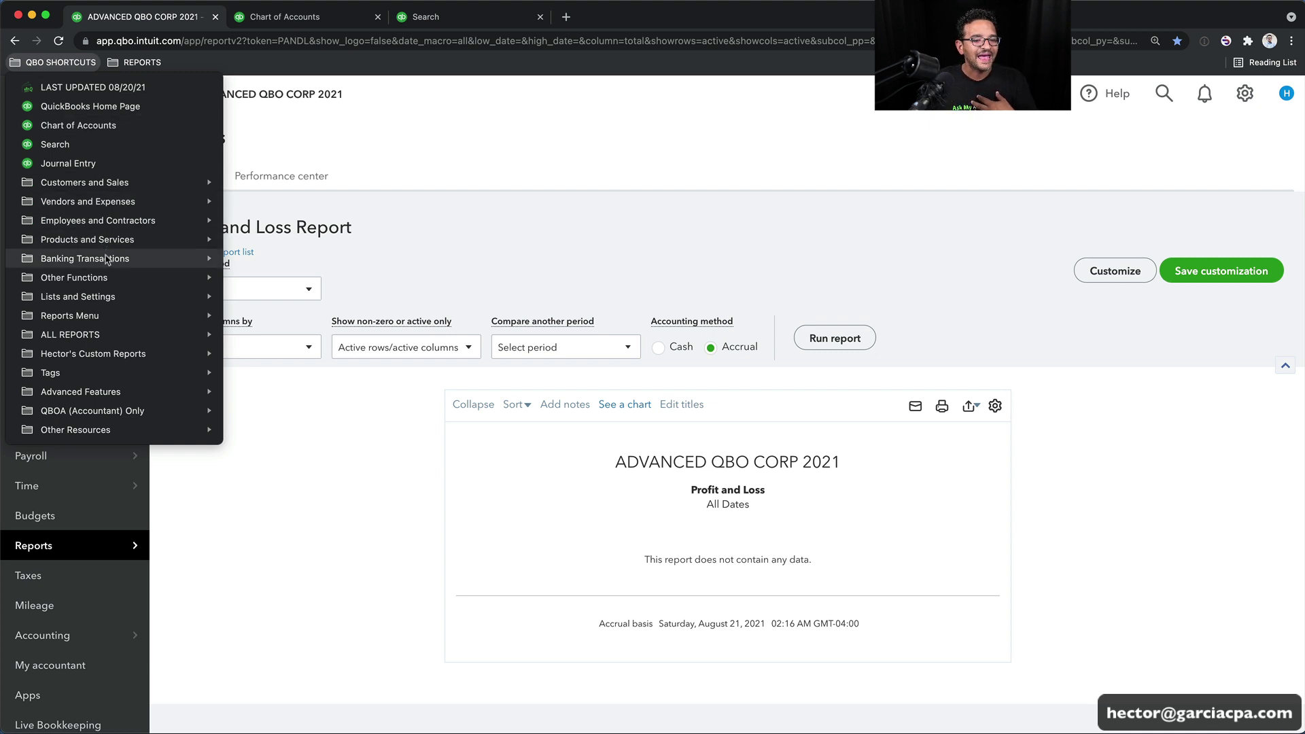
mouse_move(109, 340)
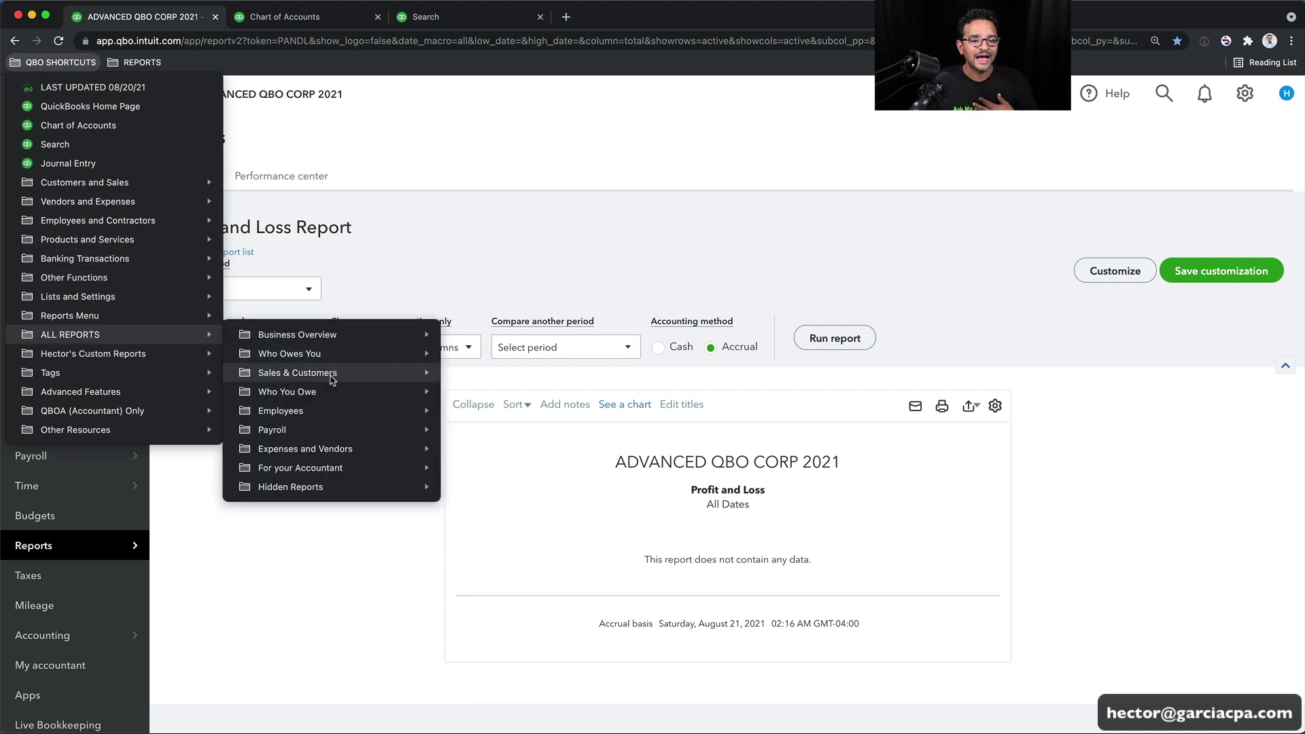
mouse_move(332, 379)
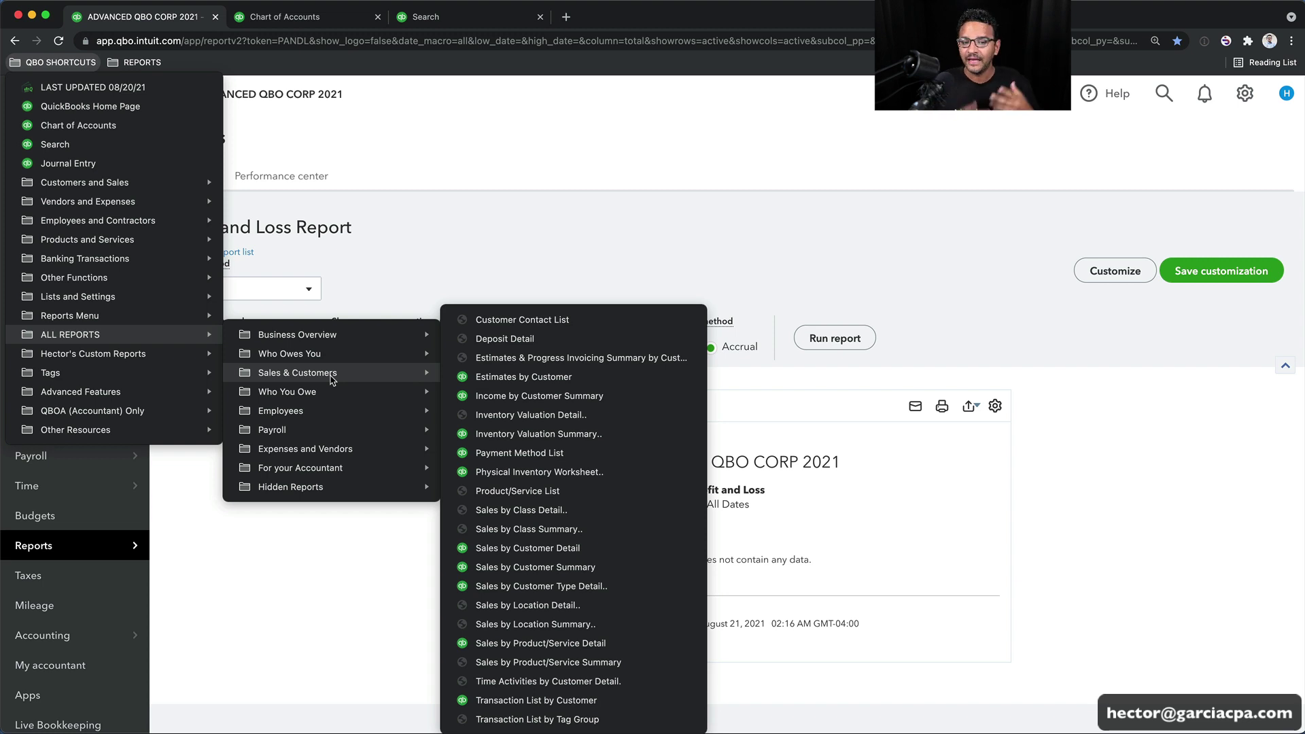
left_click(297, 266)
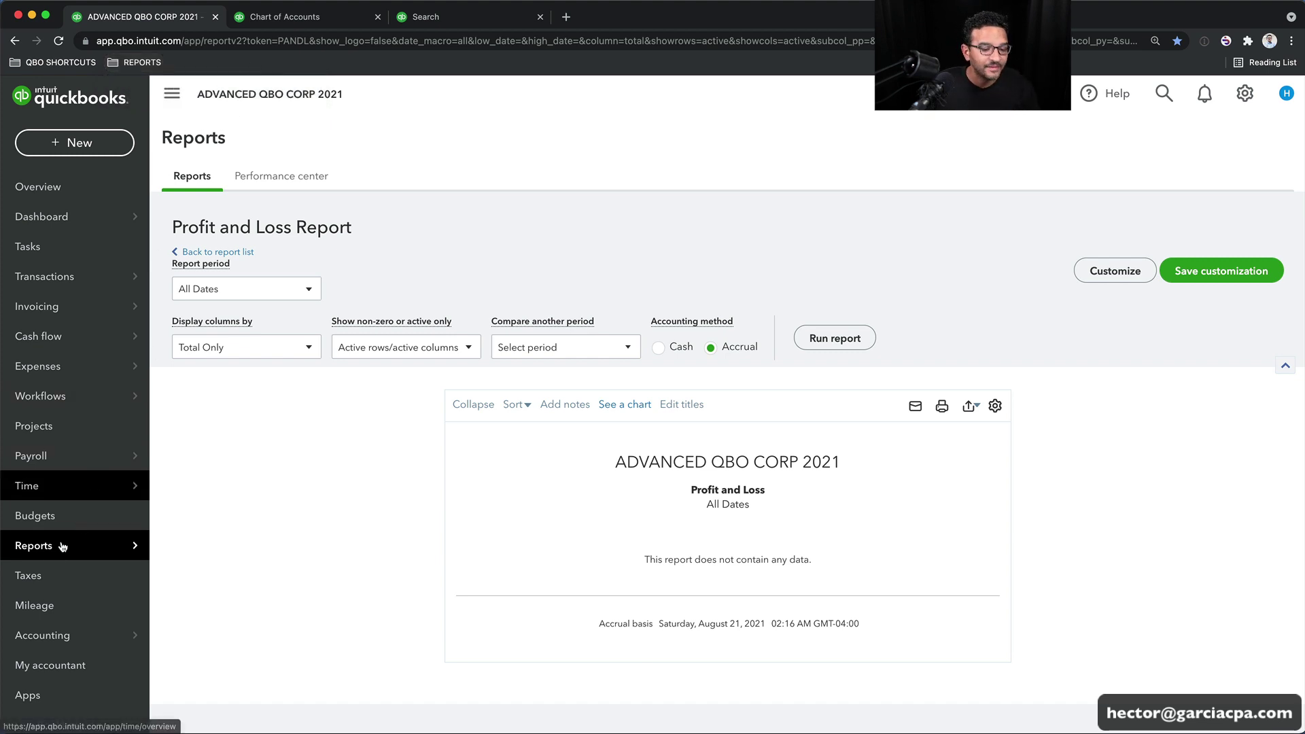
Go to the QuickBooks Reports list and run the favorite Balance Sheet report
mouse_move(129, 545)
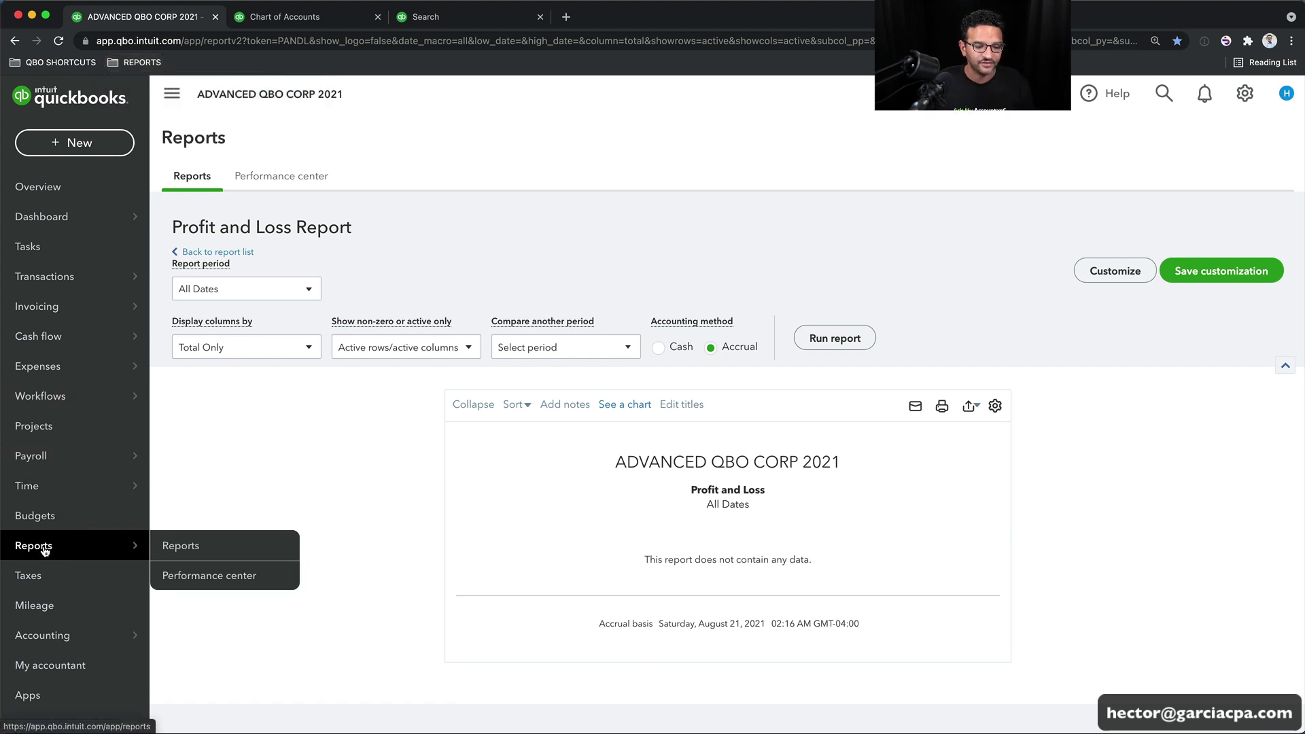
left_click(178, 547)
scroll(286, 544, "down", 5)
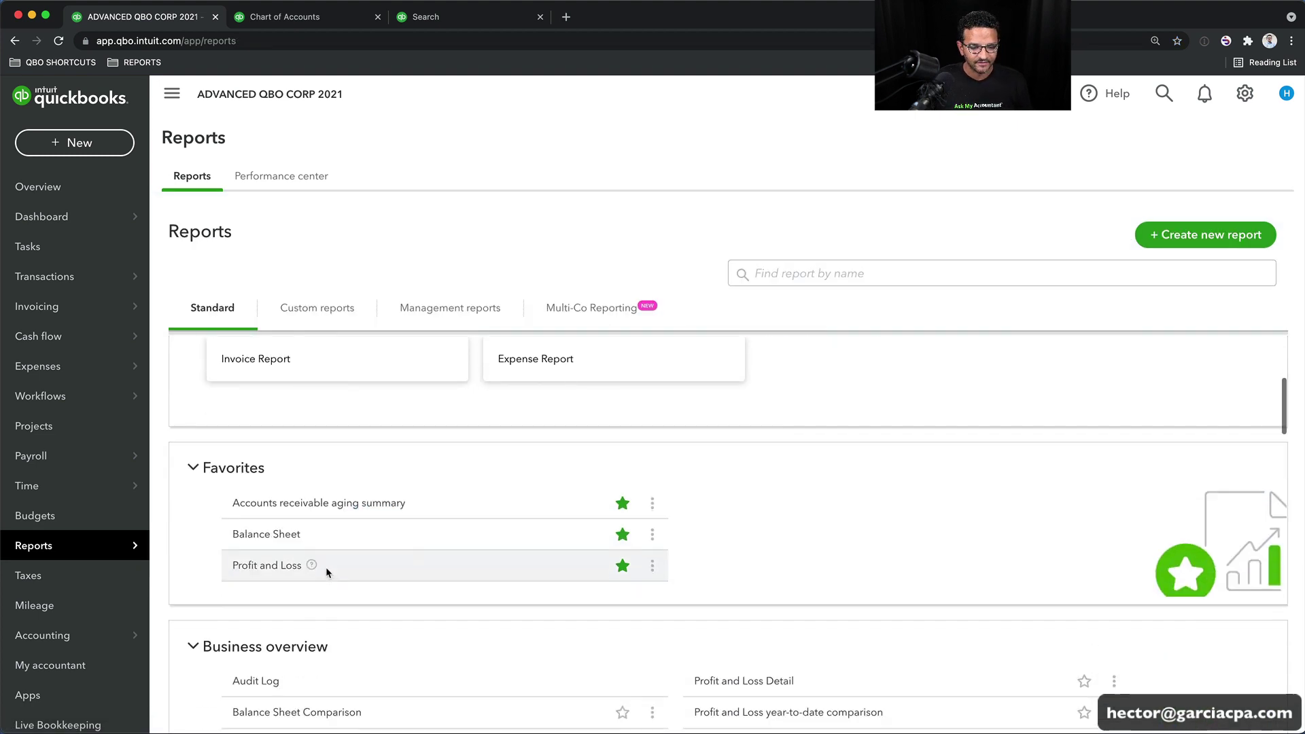
left_click(257, 462)
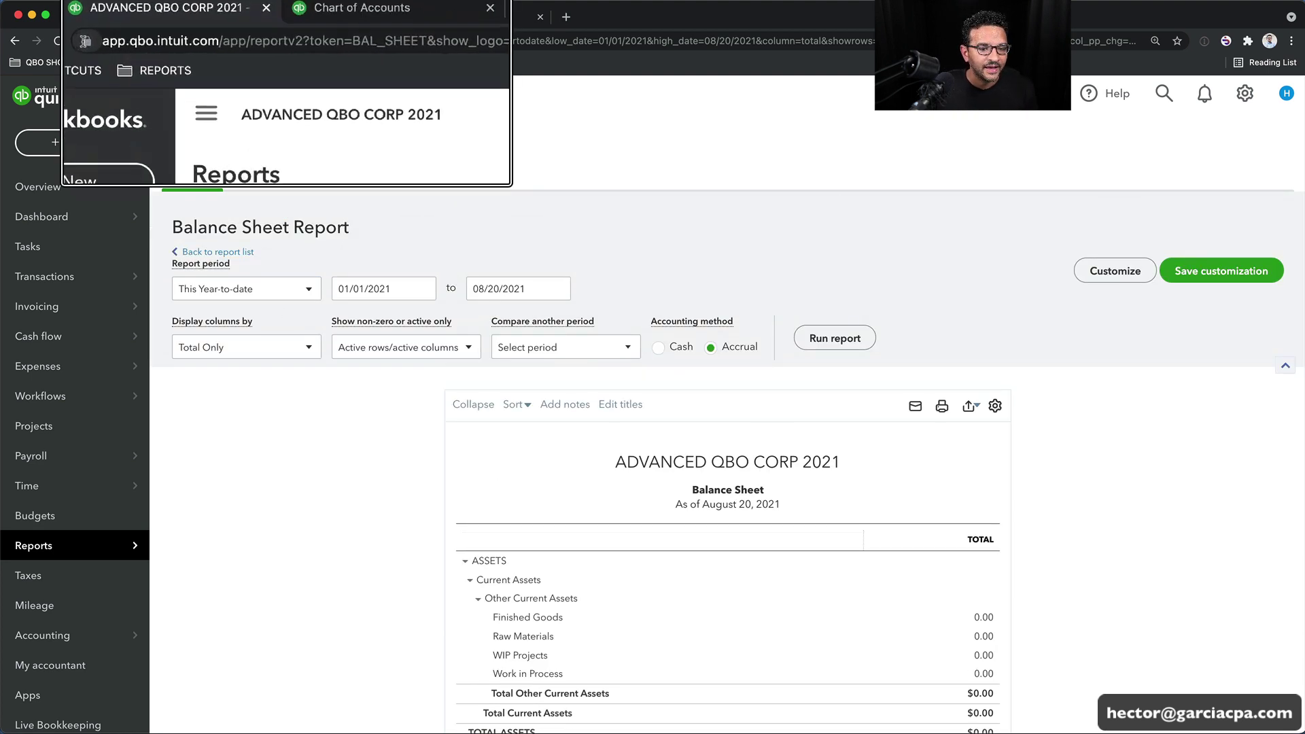
Bookmark the Balance Sheet report in the REPORTS folder and rename the bookmark Balance Sheet
left_click_drag(84, 43, 128, 65)
left_click(136, 62)
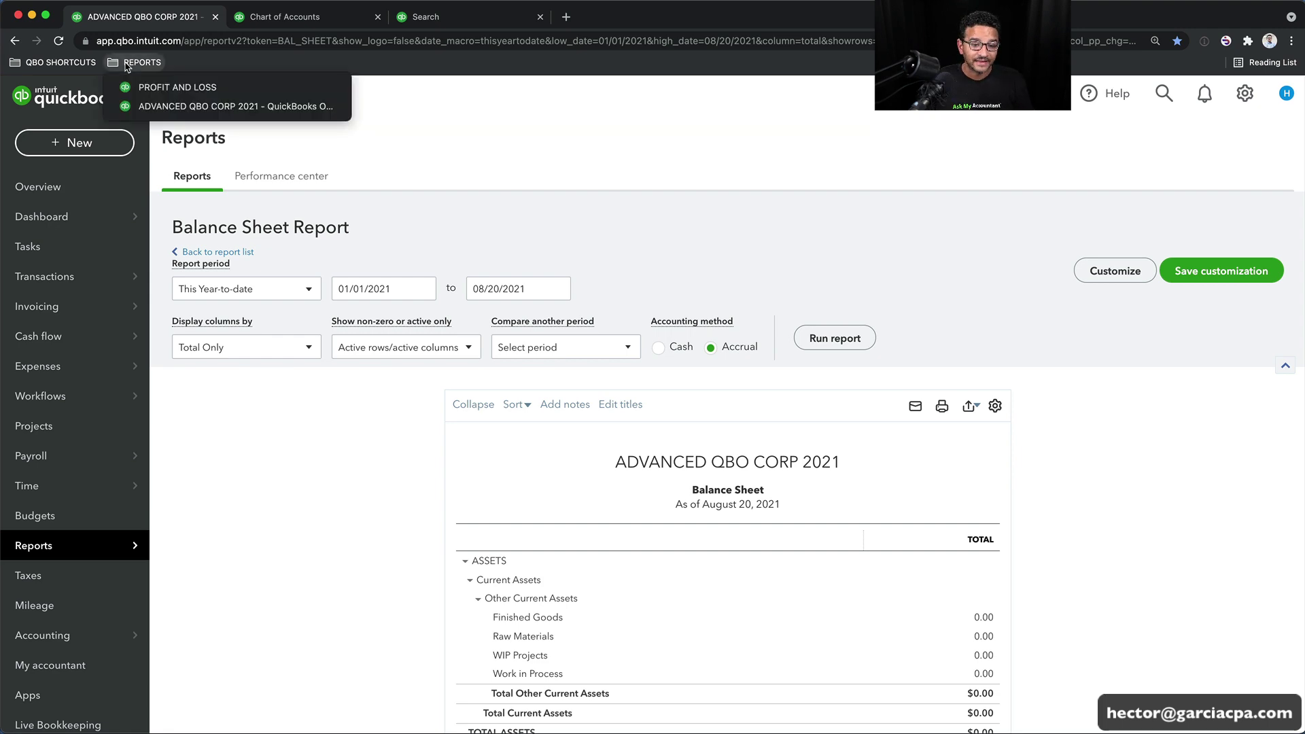
right_click(160, 107)
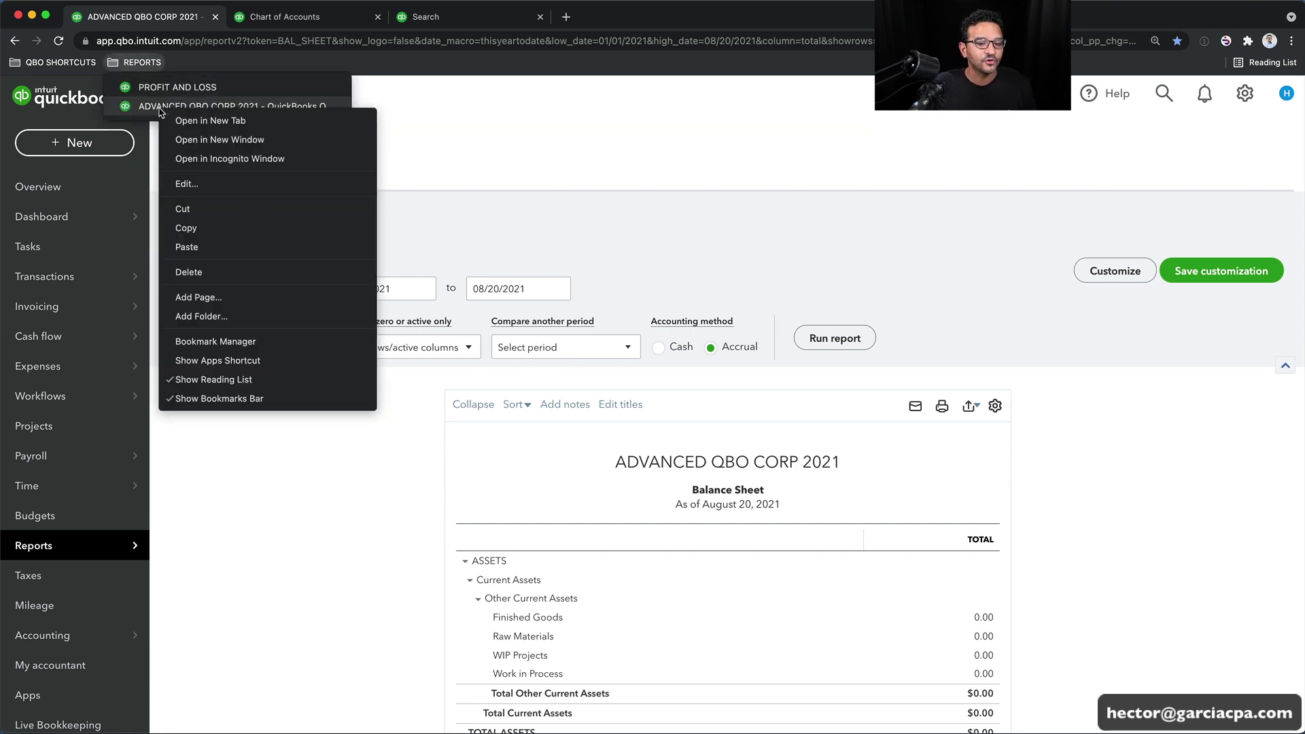
left_click(185, 183)
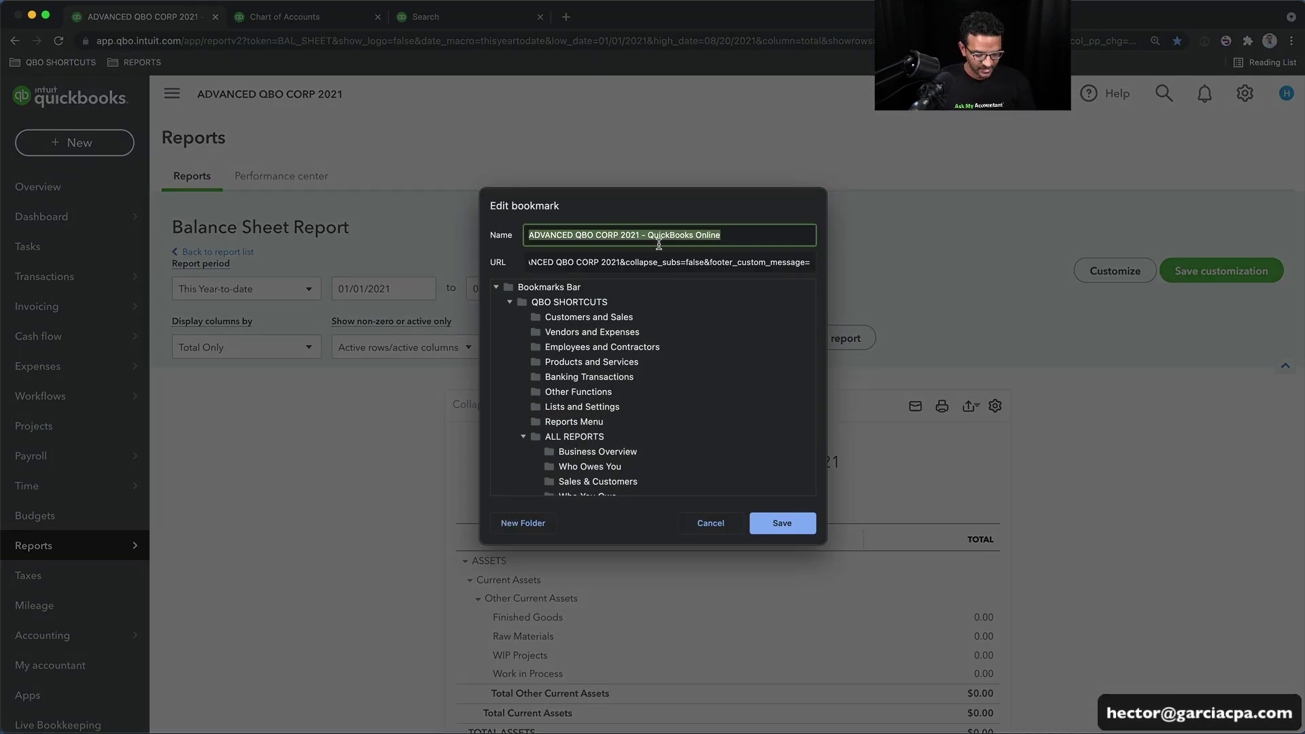
type("Balance Sheet")
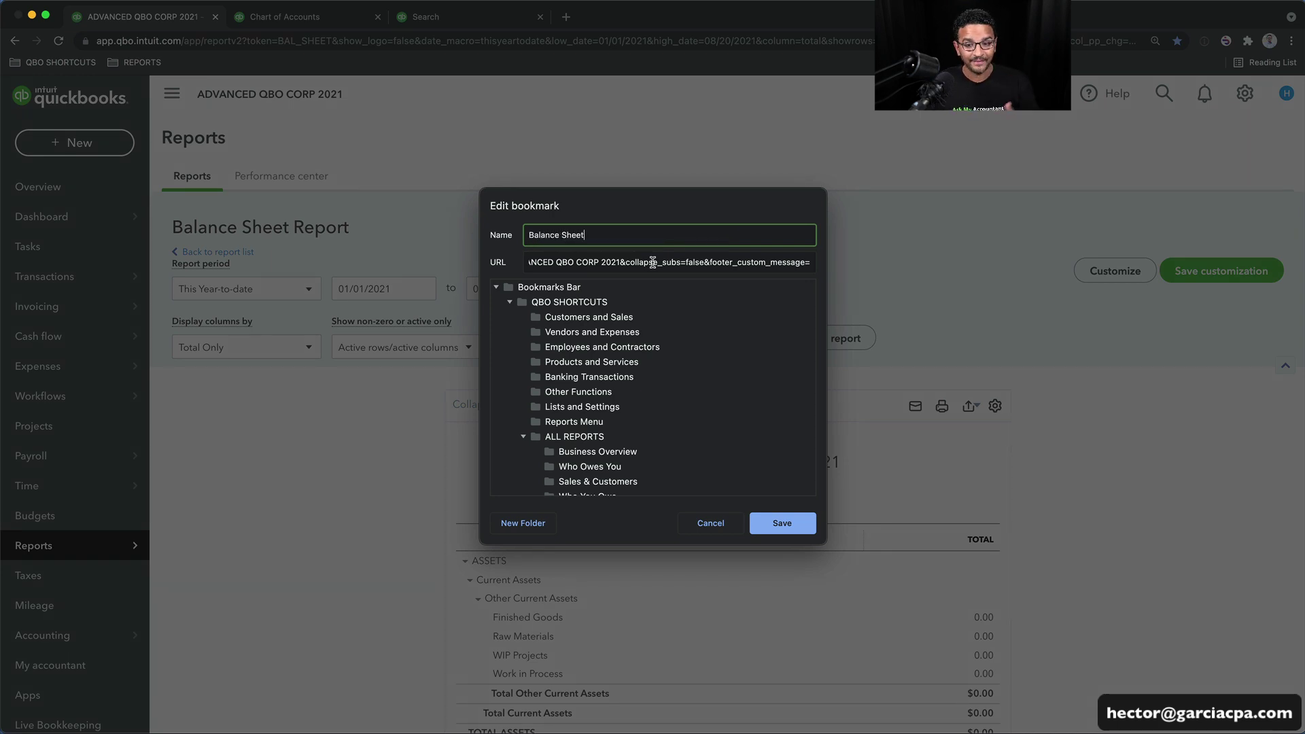
left_click(673, 262)
left_click(673, 262)
key("super+a")
left_click_drag(392, 261, 292, 258)
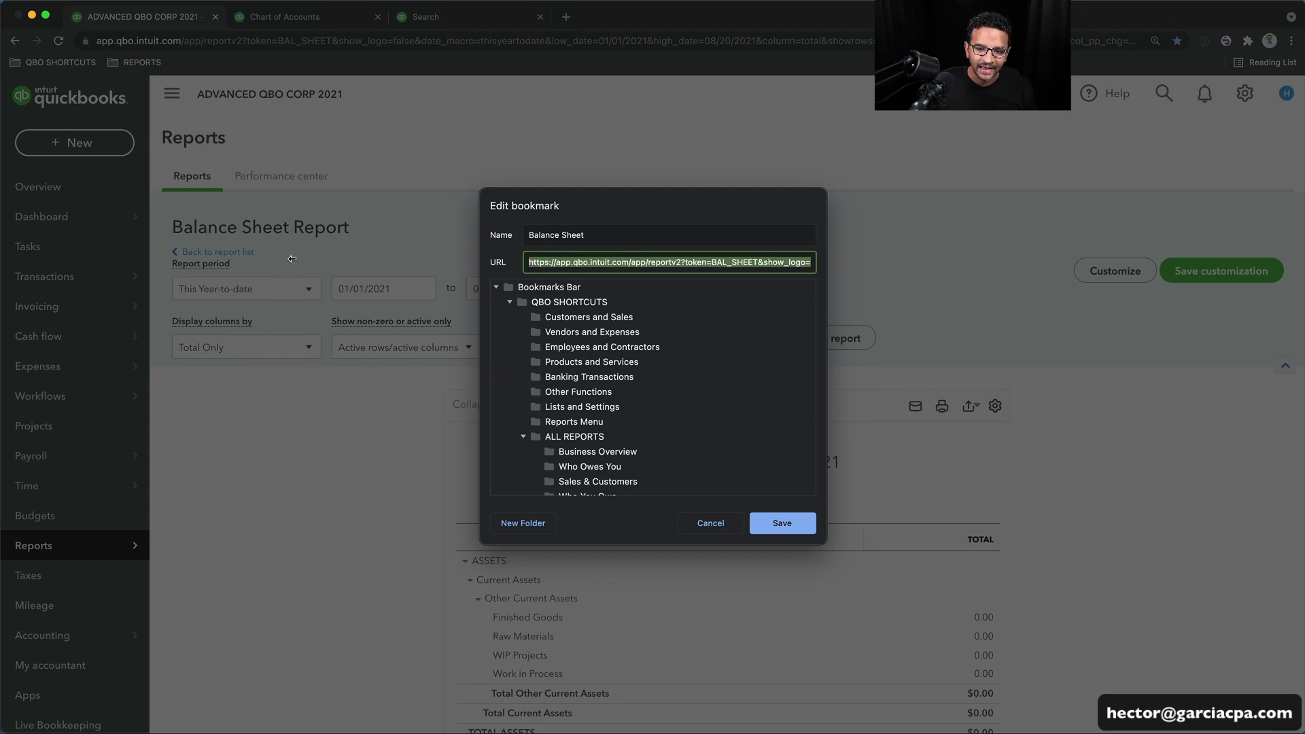
left_click(755, 263)
left_click_drag(759, 263, 476, 272)
left_click(693, 262)
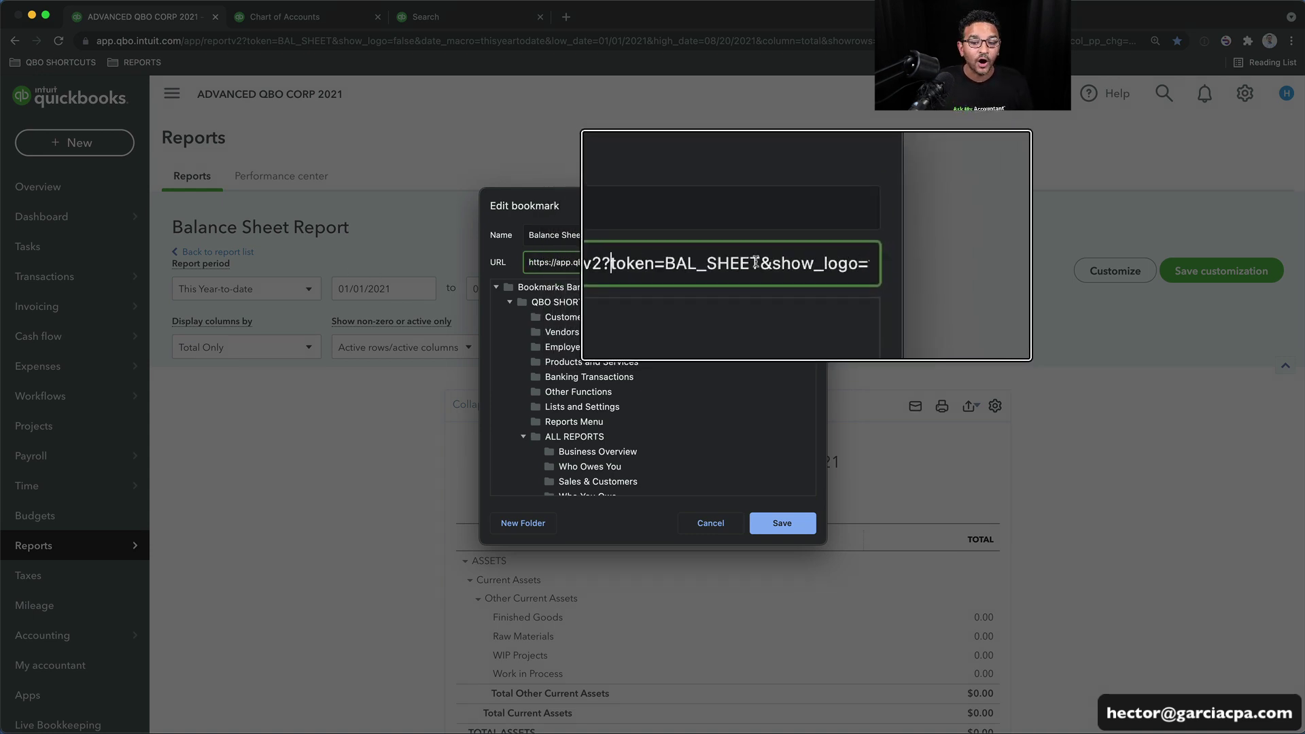
left_click_drag(758, 262, 1086, 270)
key("BackSpace")
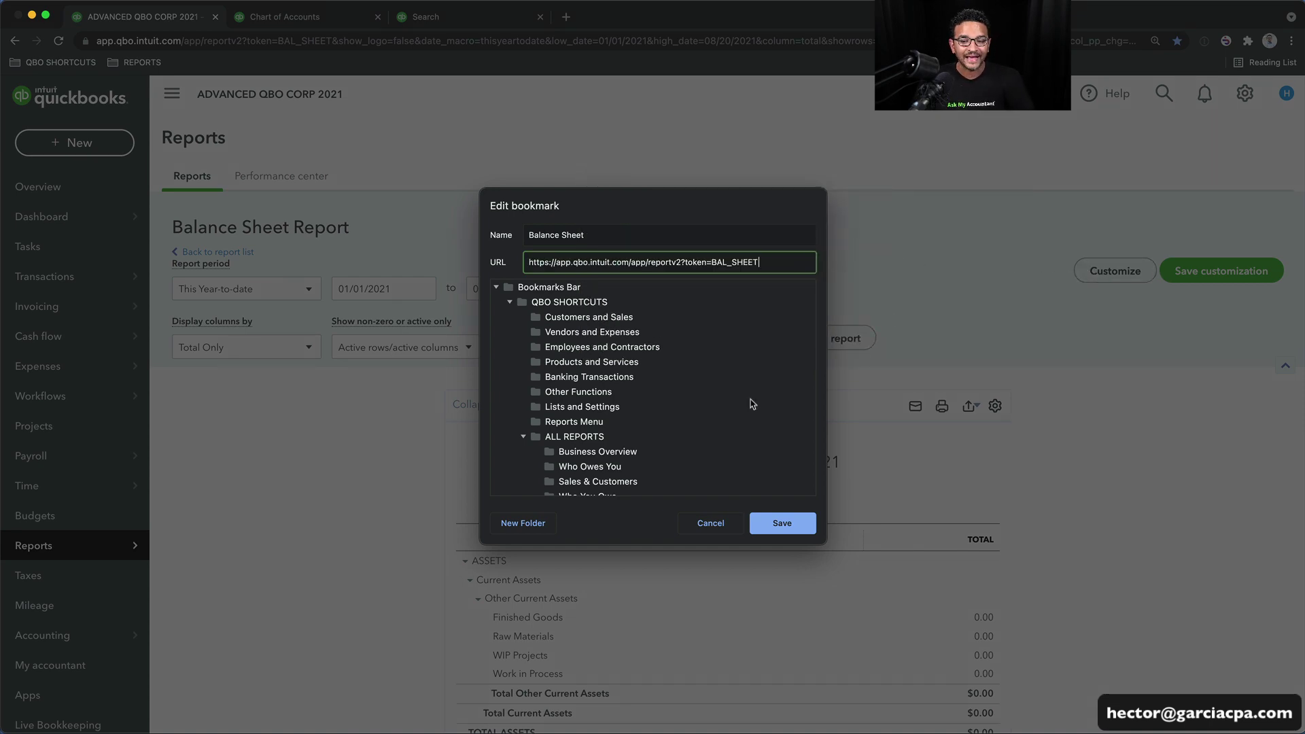
left_click(787, 527)
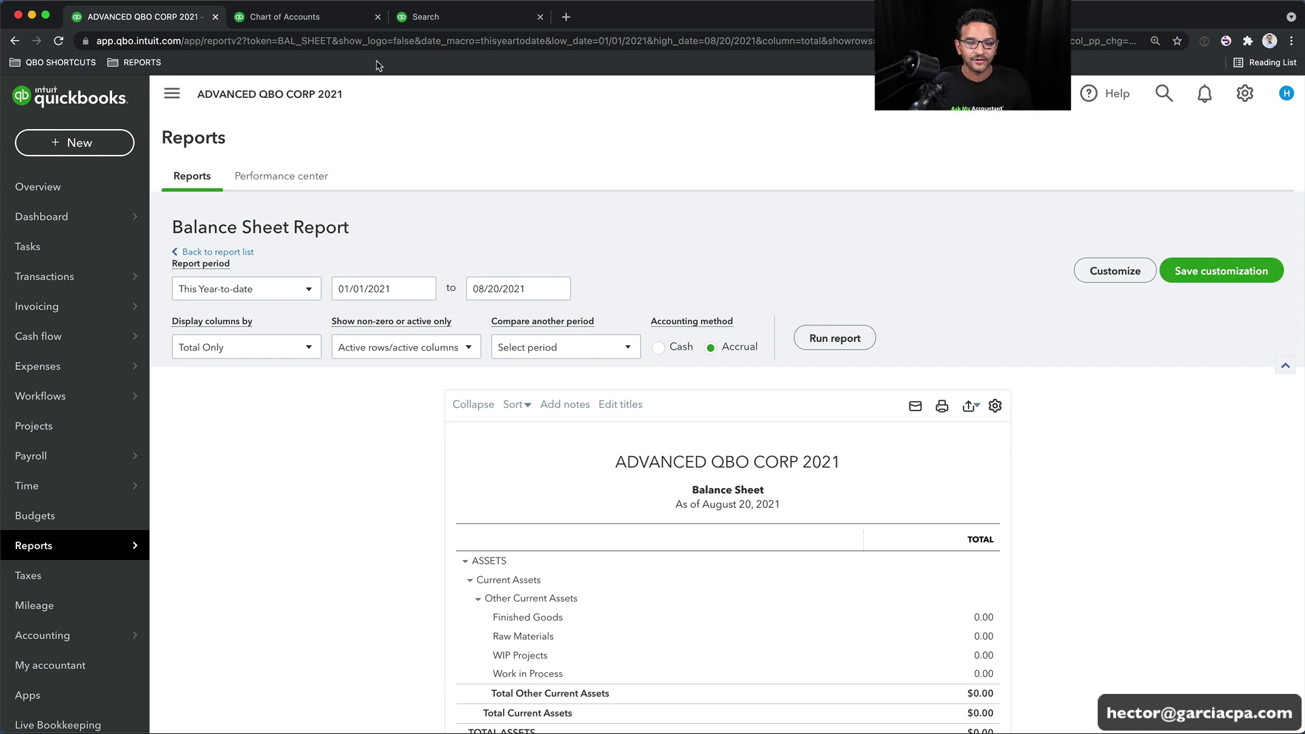
left_click(148, 63)
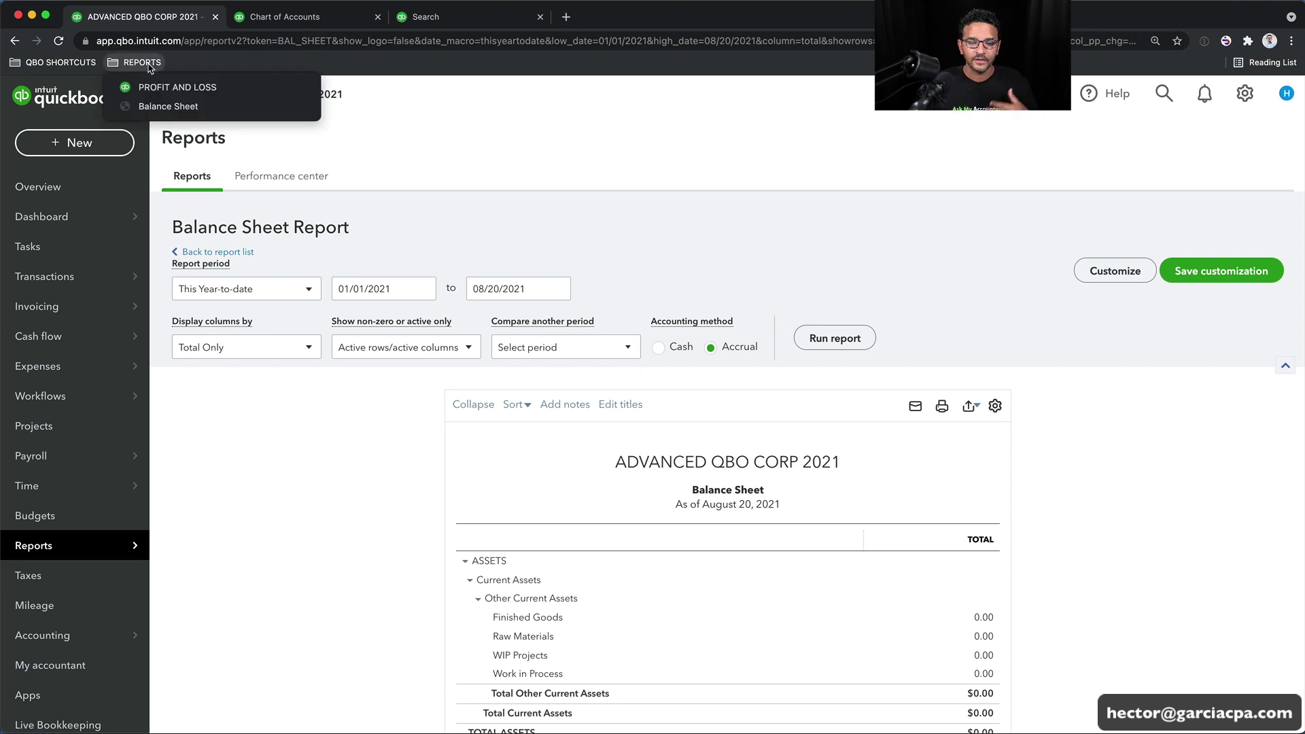
left_click(428, 155)
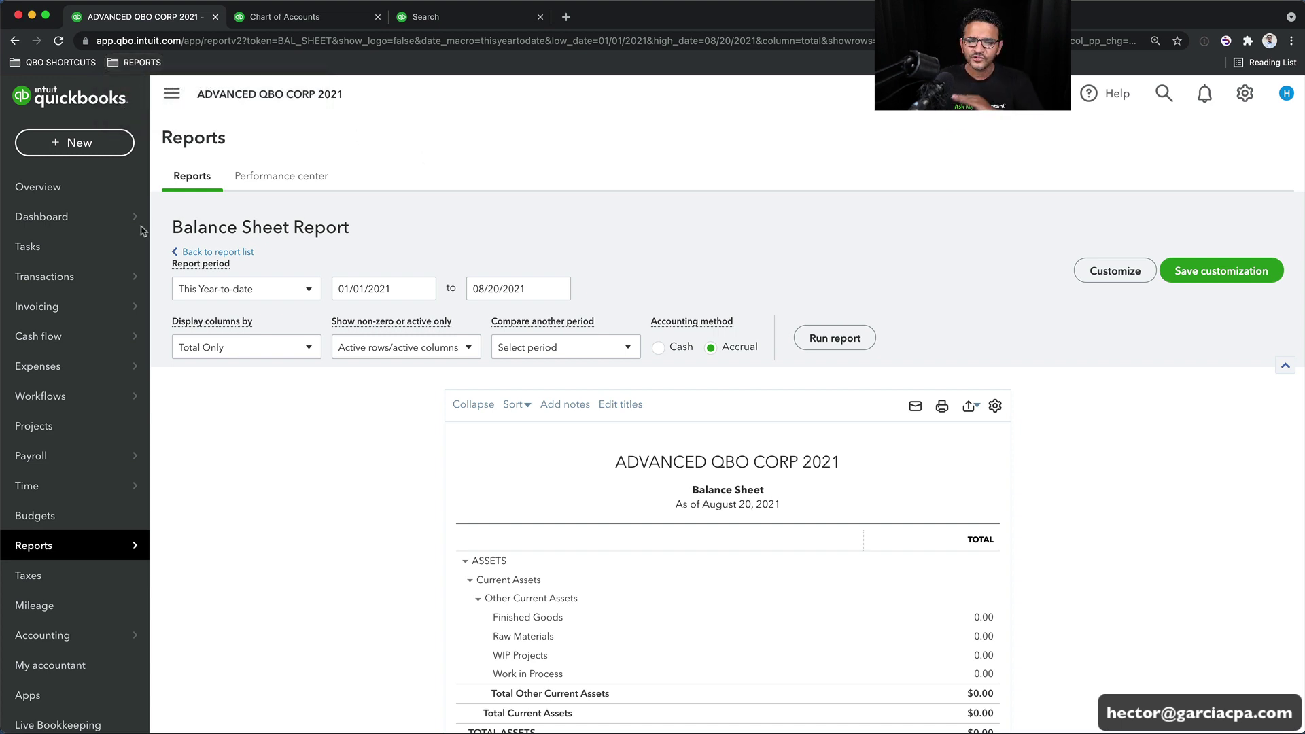
Open the Invoices page under Invoicing and bookmark it in the REPORTS folder
mouse_move(50, 309)
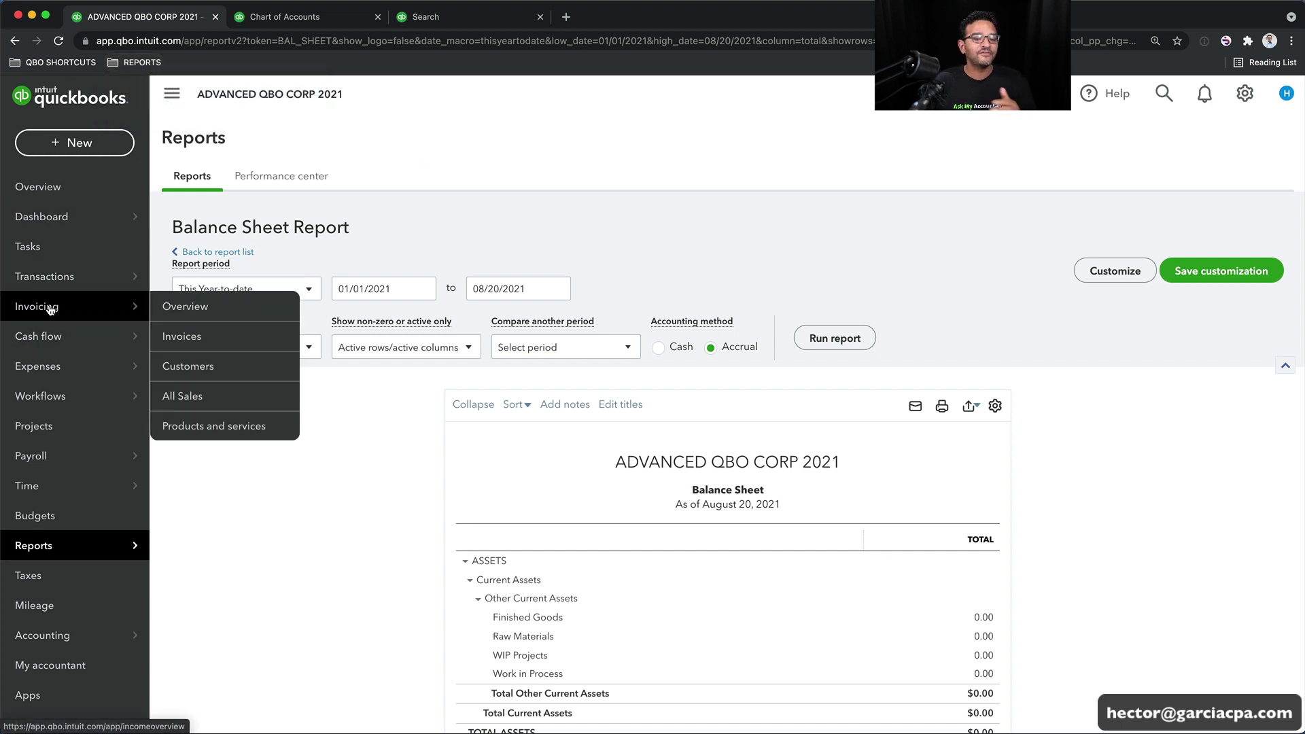
left_click(196, 337)
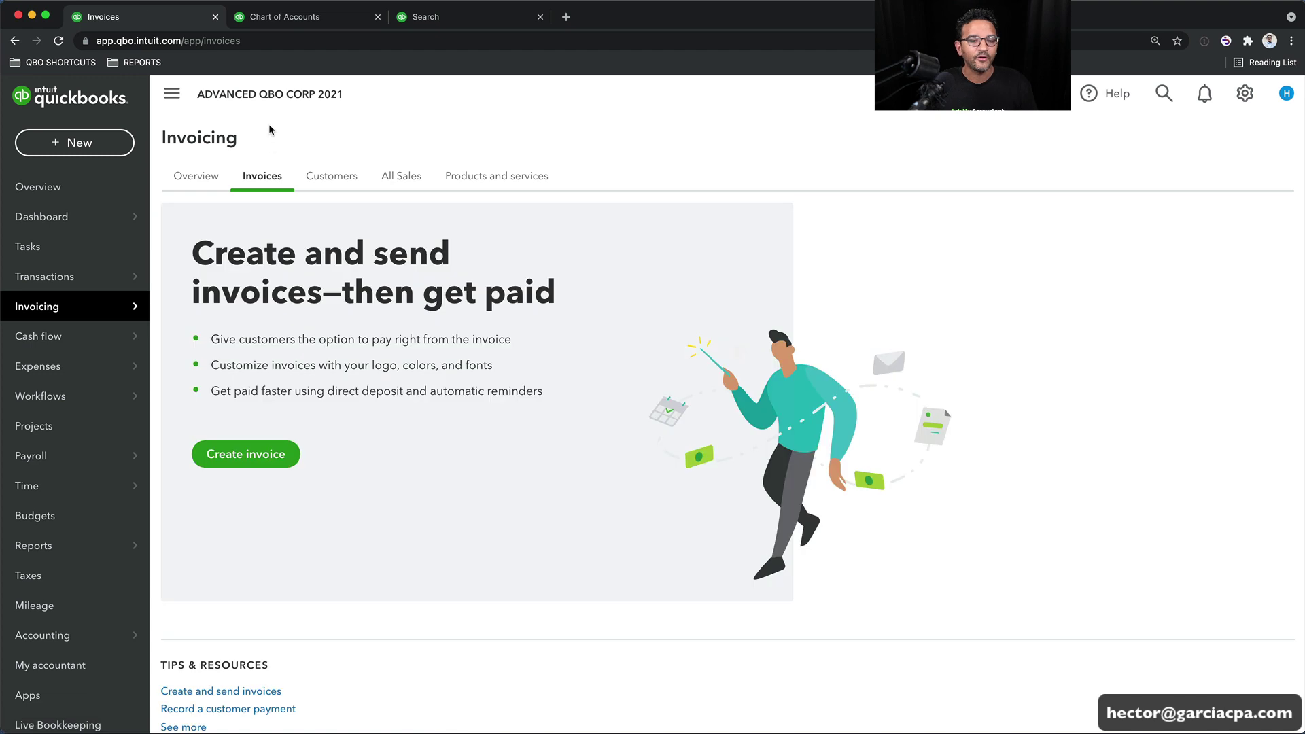
left_click(129, 62)
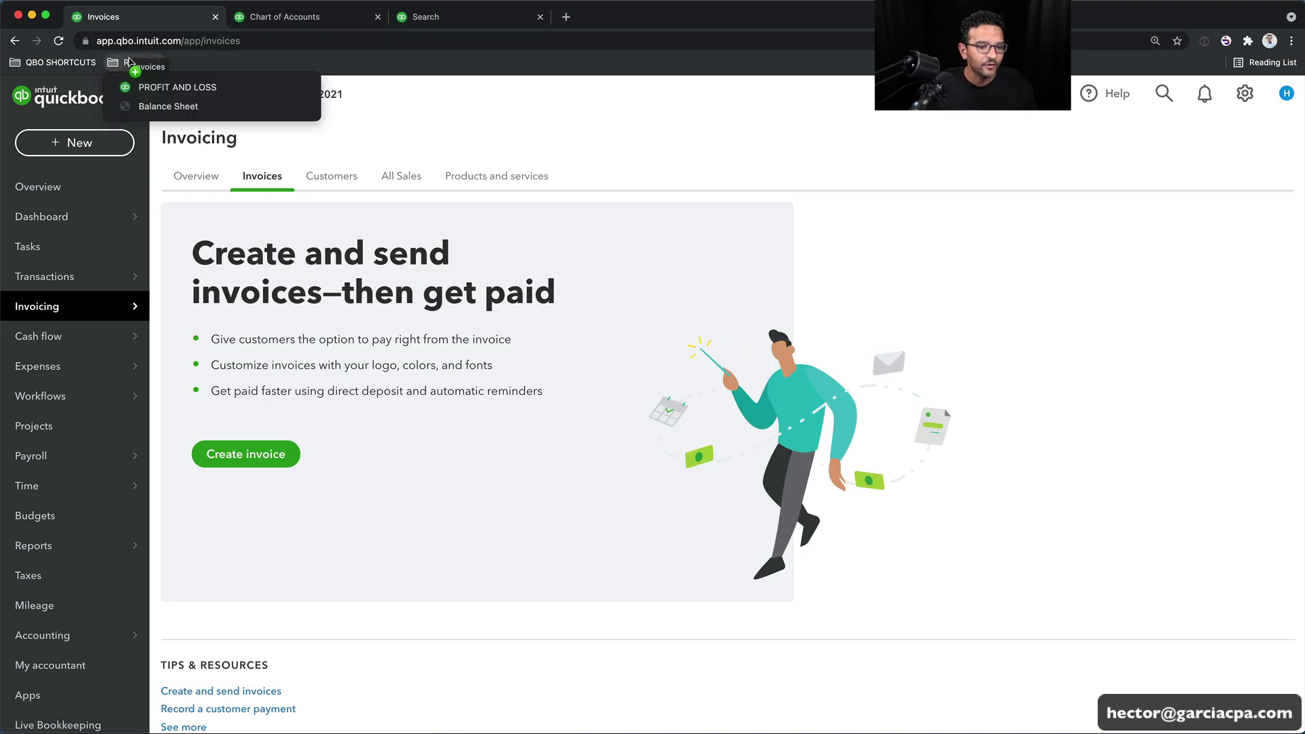
left_click(131, 61)
right_click(129, 62)
left_click(129, 62)
left_click(130, 62)
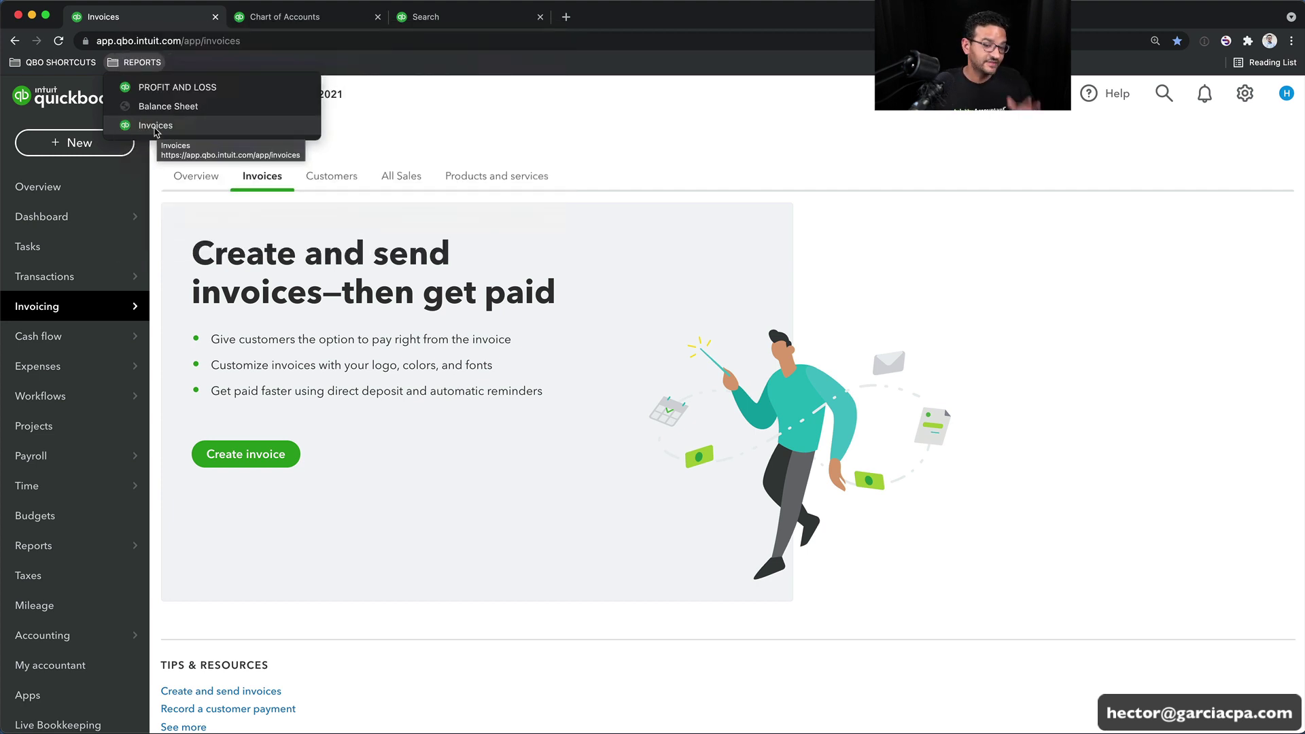
left_click(340, 175)
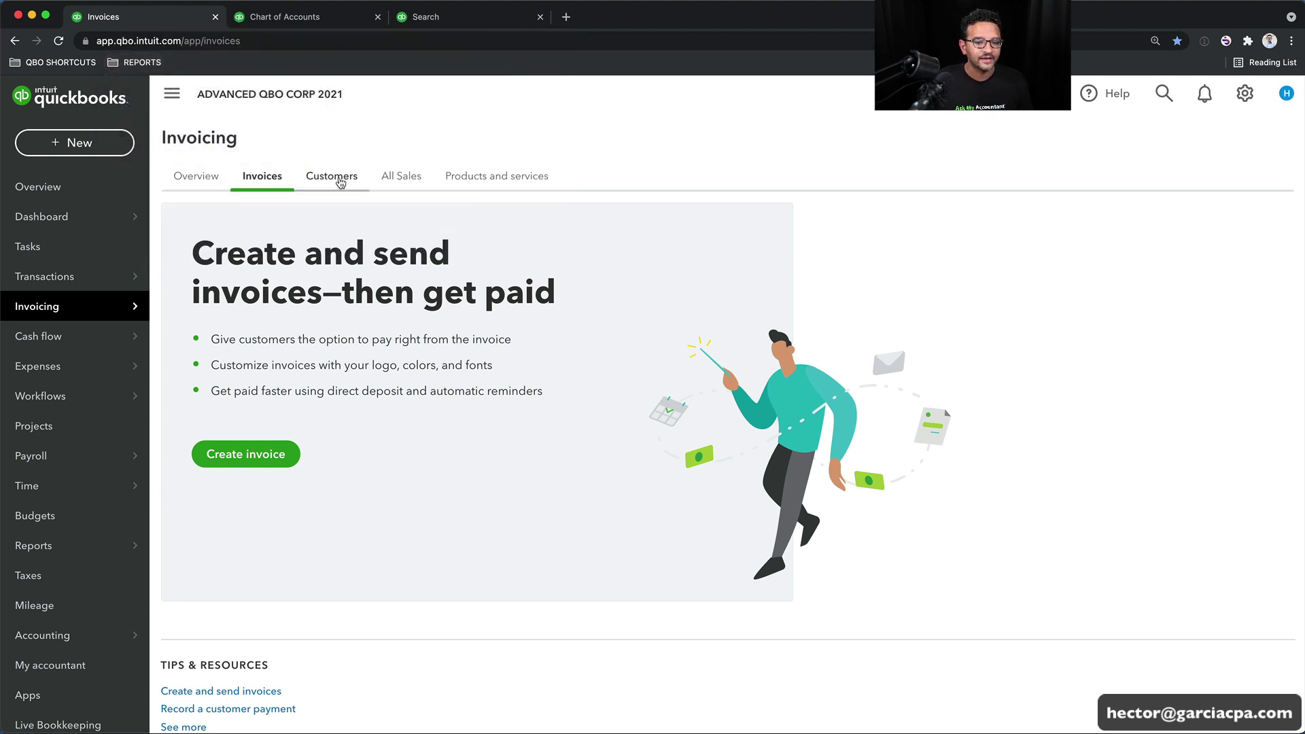
Open the Customers page under Invoicing and bookmark it in the REPORTS folder
left_click(353, 184)
left_click_drag(85, 41, 166, 139)
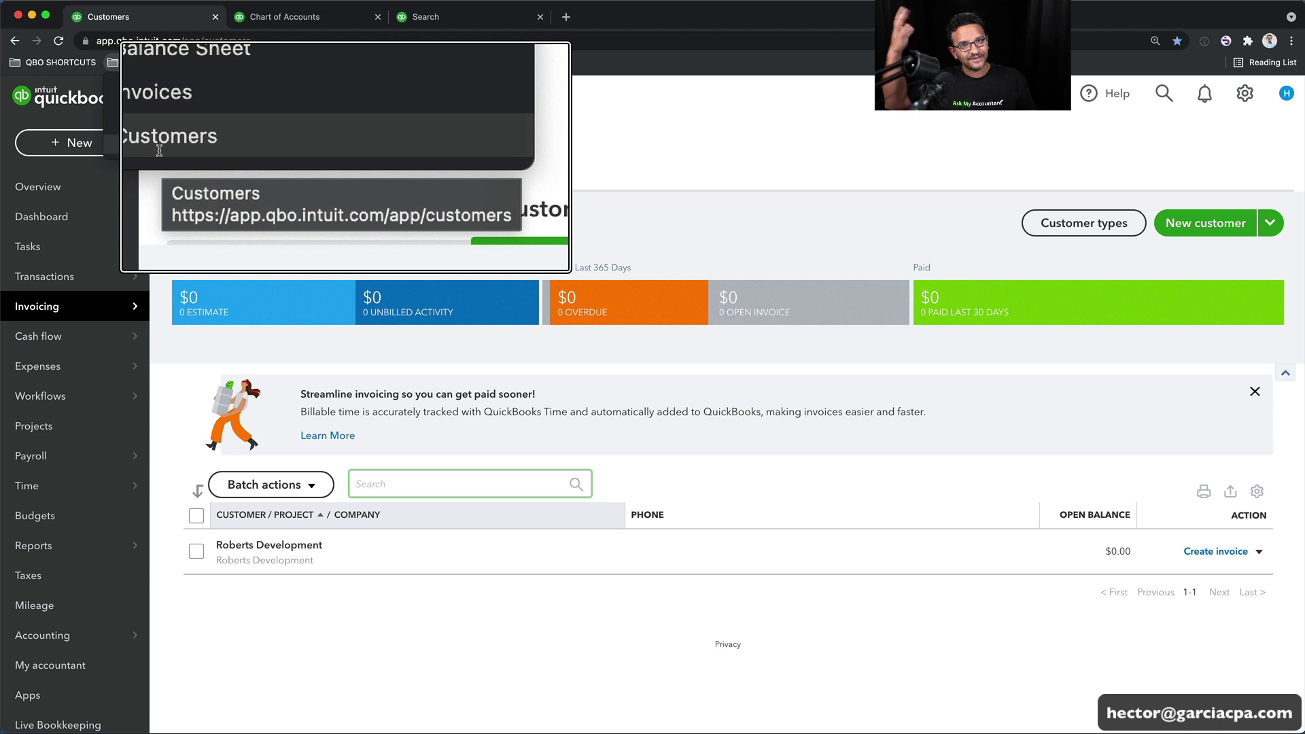
left_click(655, 137)
Open the All Sales page under Invoicing and view the contents of the REPORTS bookmark folder
left_click(416, 177)
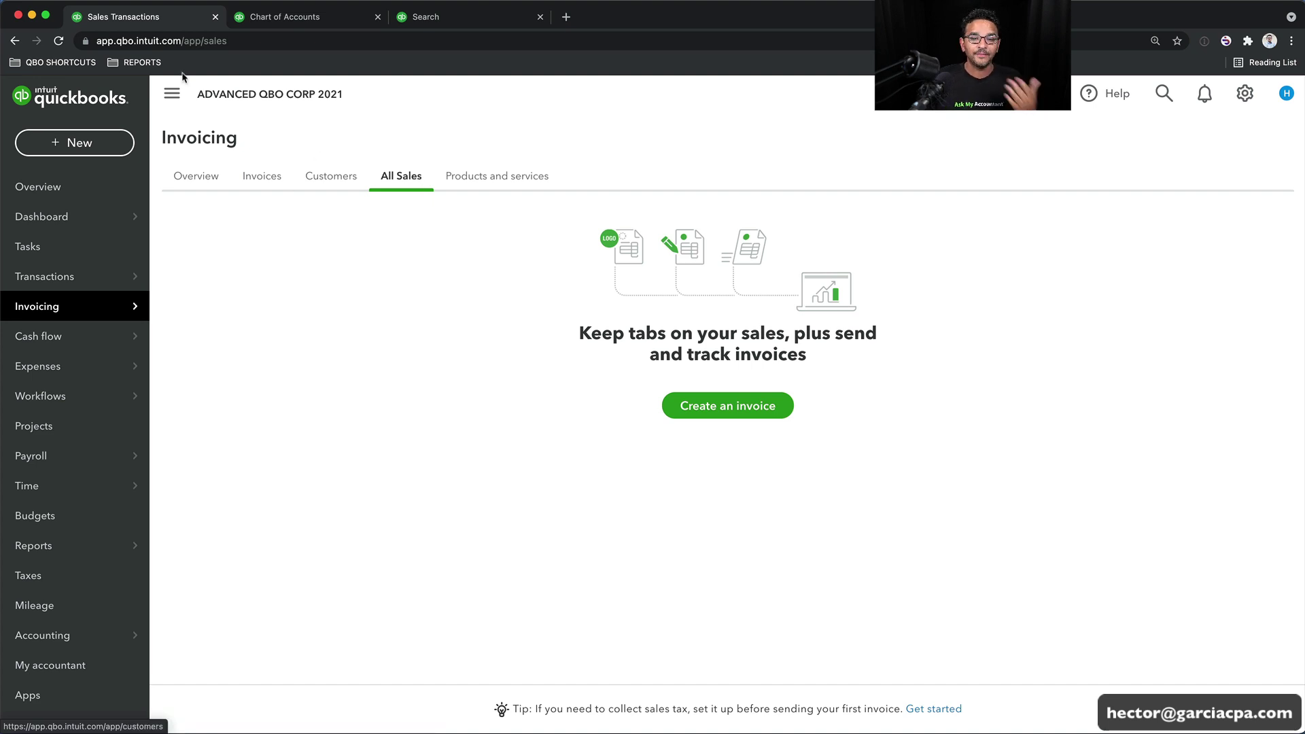
left_click(126, 62)
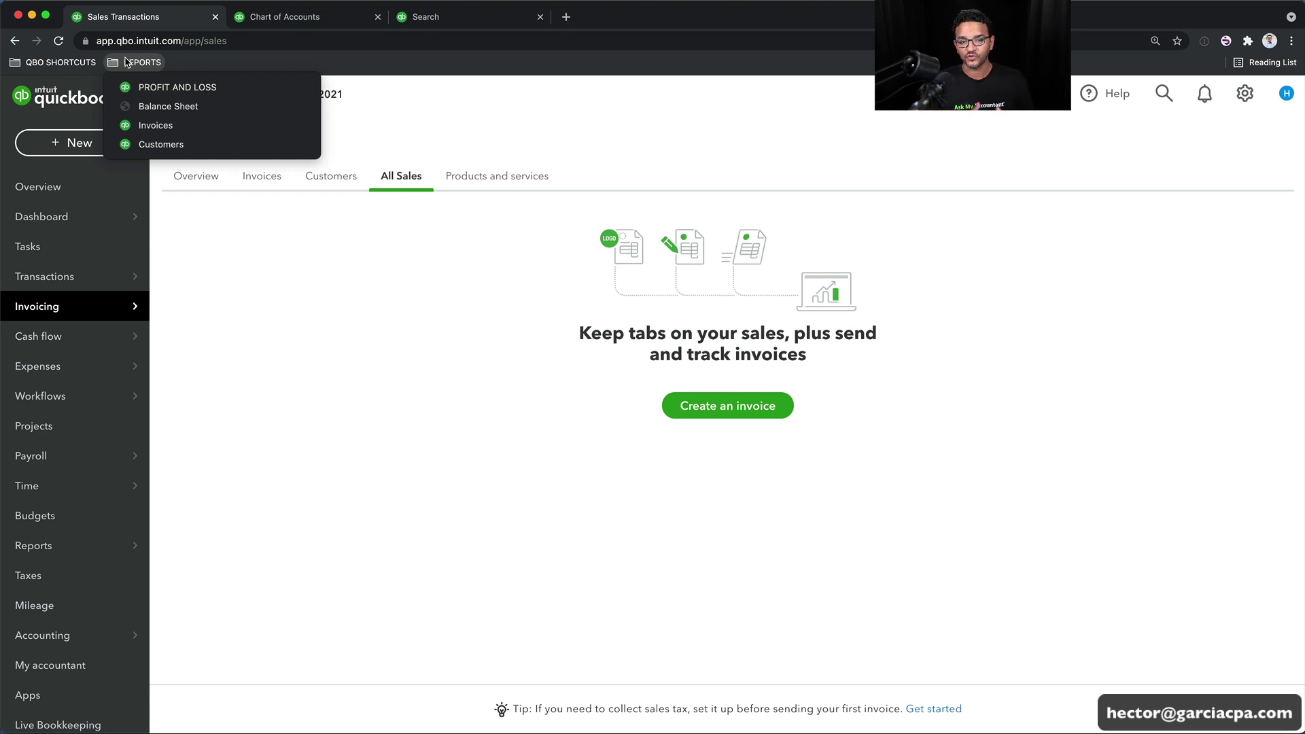
Close the Search and Chart of Accounts browser tabs, keeping only Sales Transactions open
left_click(484, 19)
left_click(540, 16)
left_click(378, 16)
Open all four bookmarks from the REPORTS folder at once in separate tabs
right_click(129, 66)
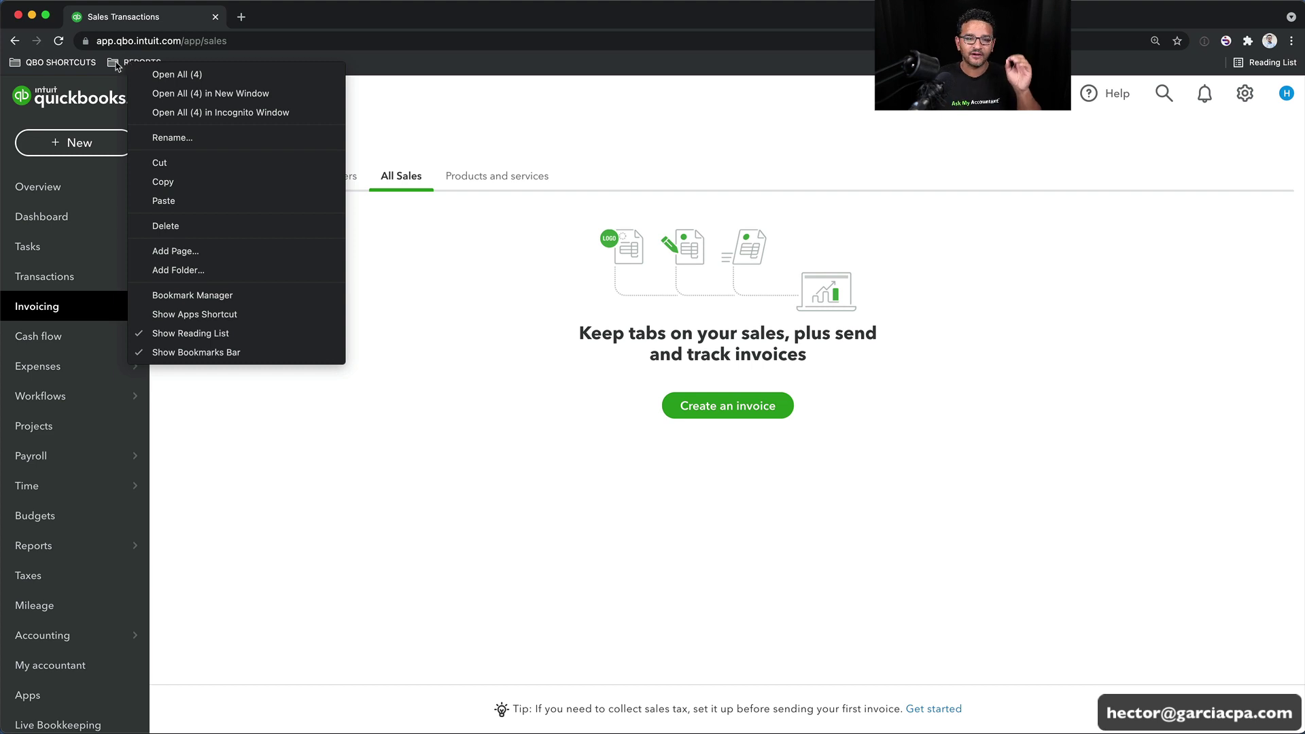
left_click(128, 64)
left_click(133, 62)
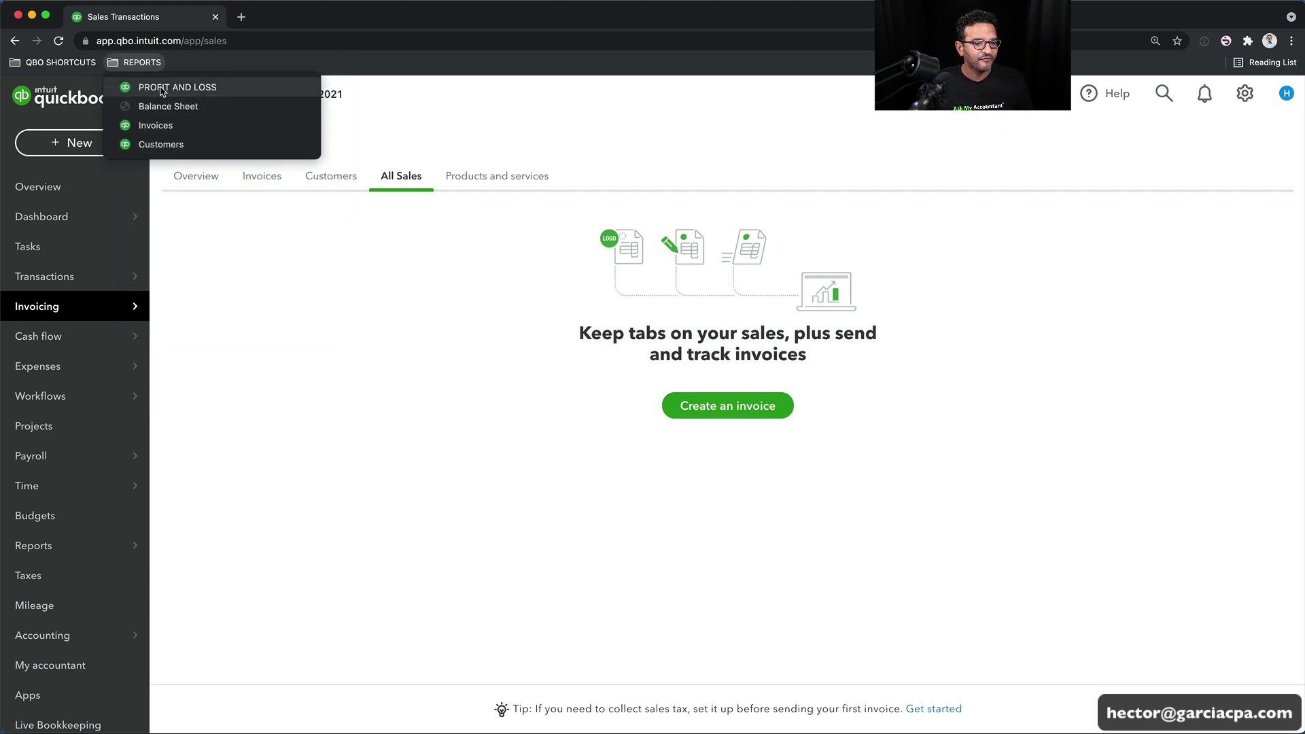
left_click(132, 63)
right_click(134, 62)
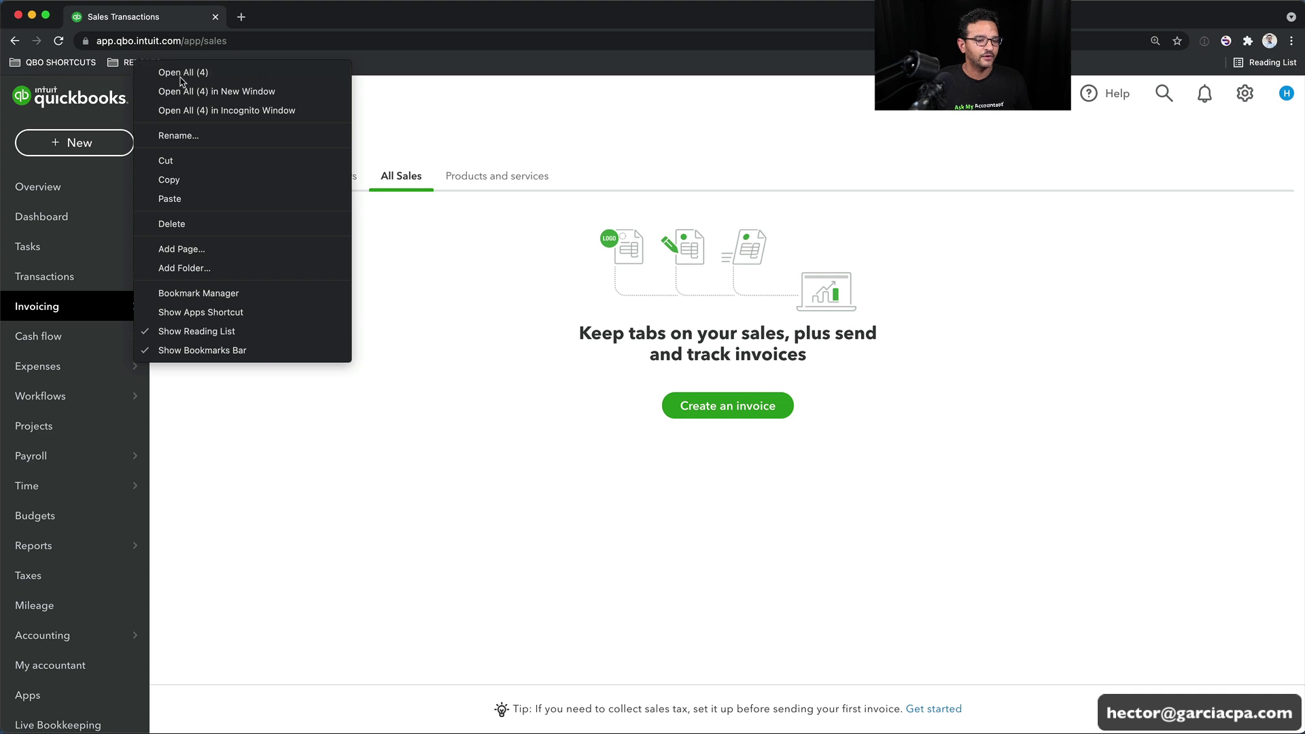
left_click(180, 77)
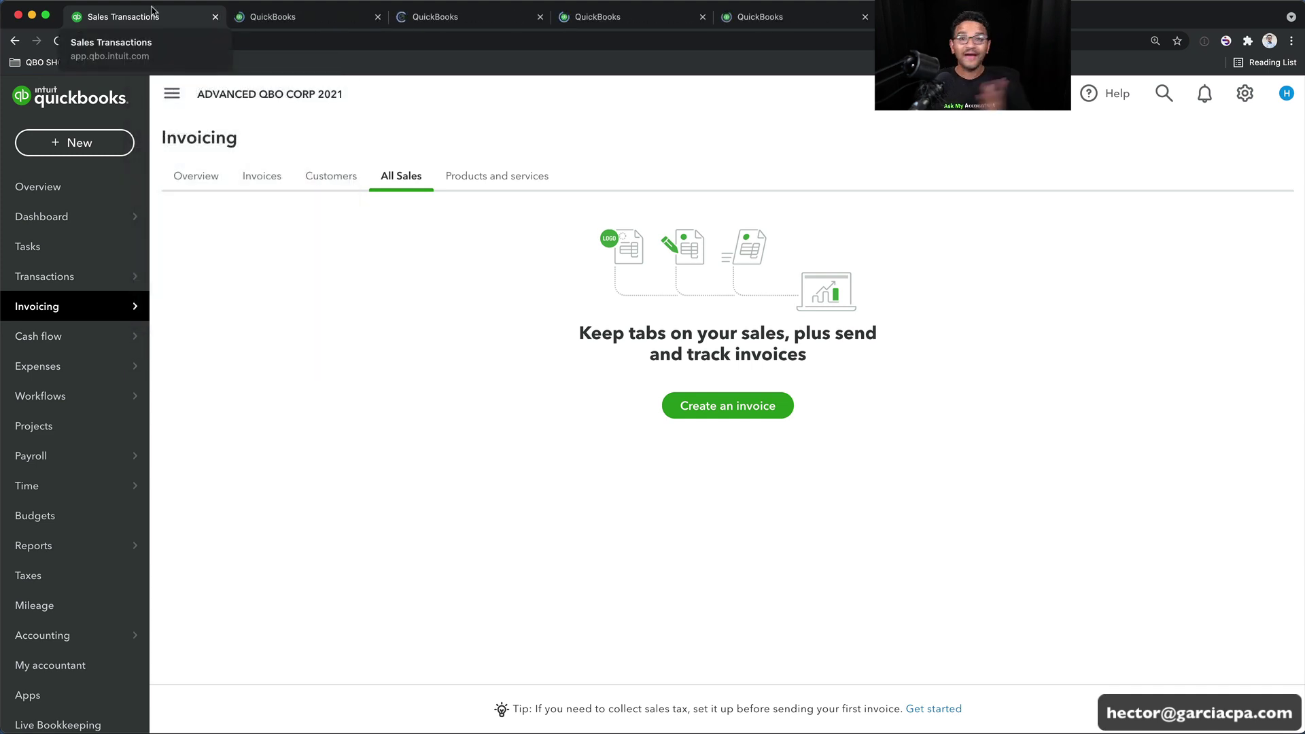
View the opened Profit and Loss, Balance Sheet, Invoices and Customers pages, and return to Sales Transactions
left_click(306, 16)
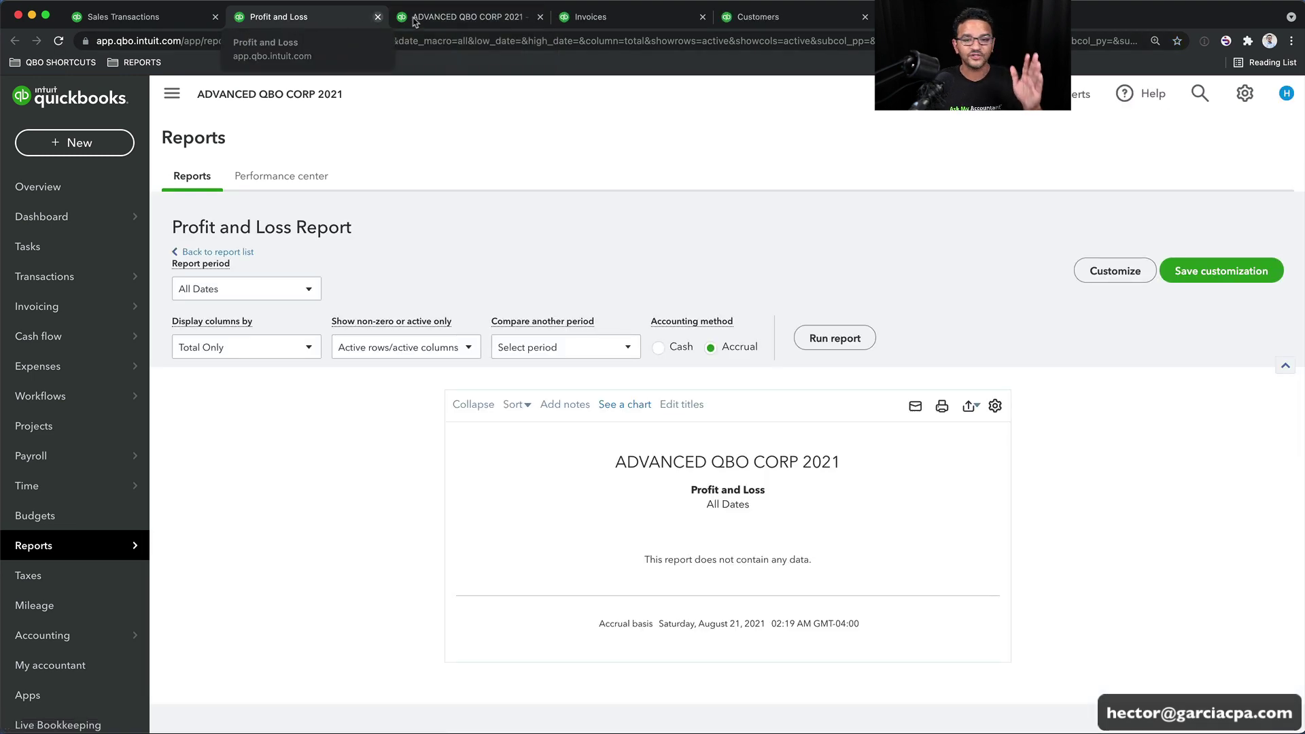
left_click(458, 22)
left_click(609, 19)
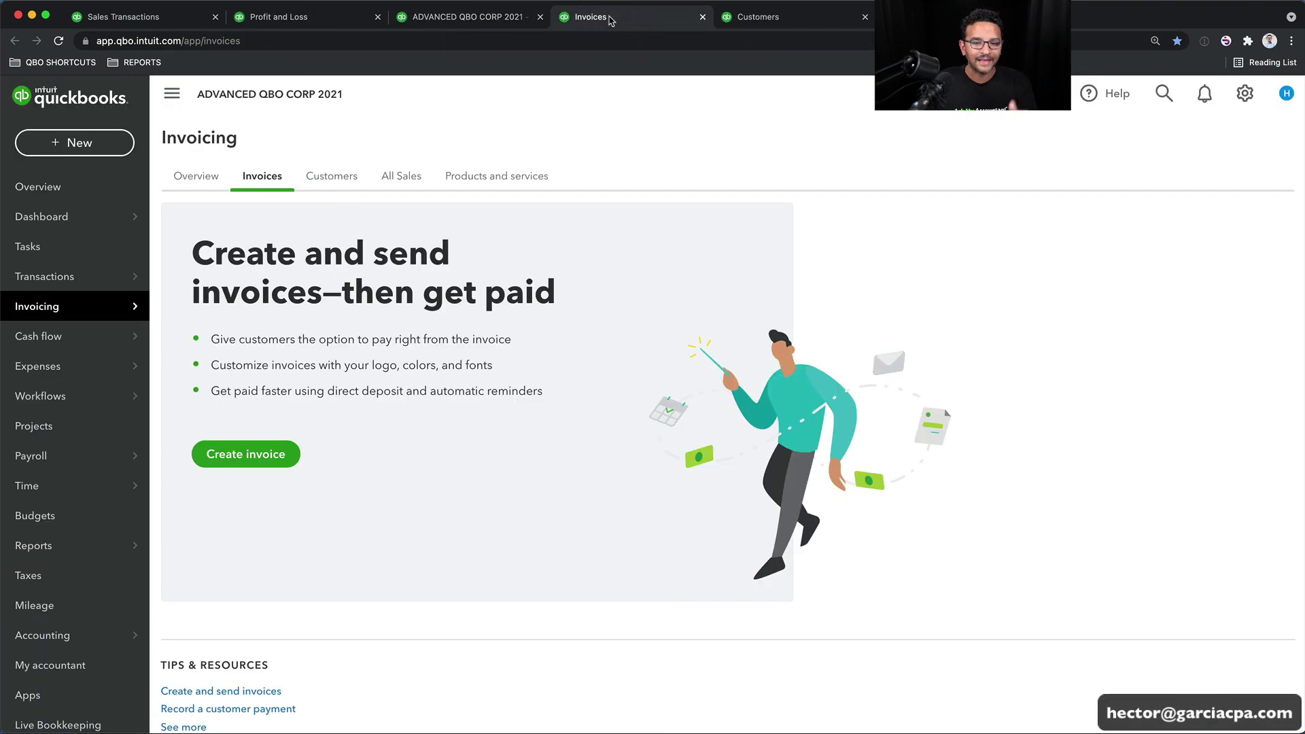
left_click(761, 22)
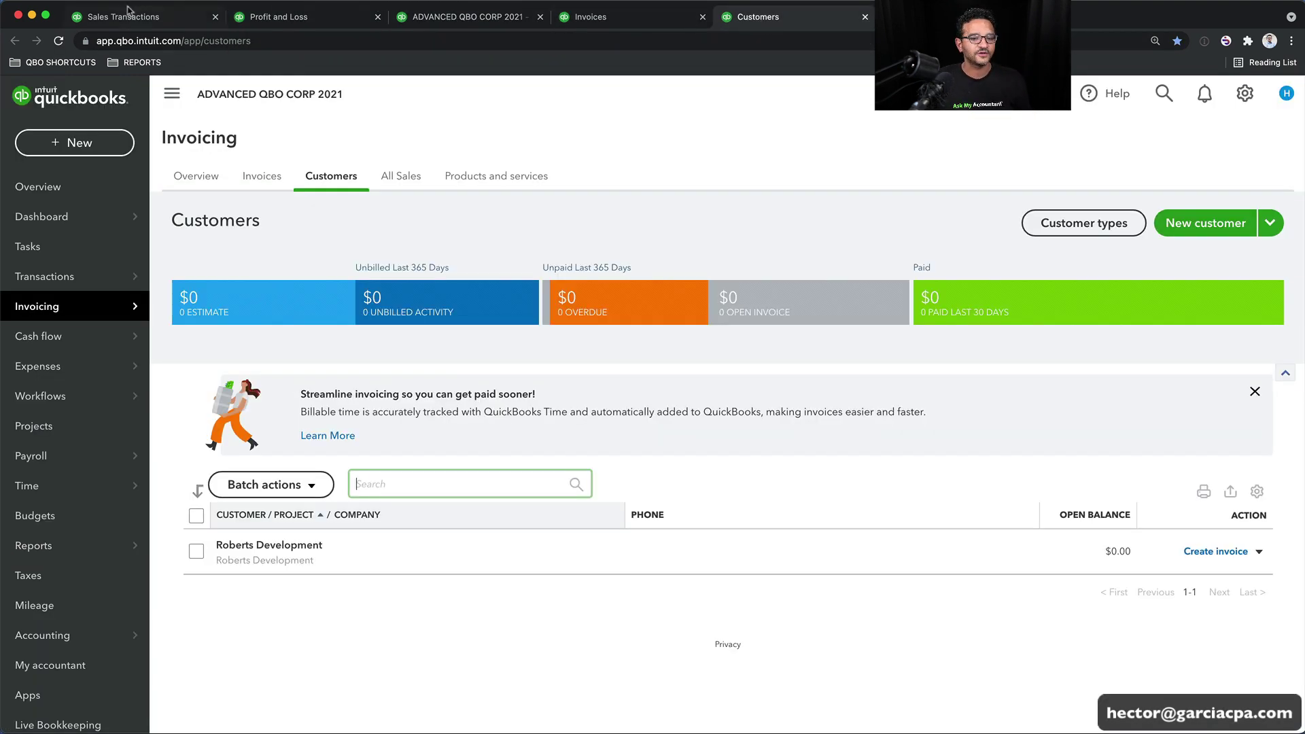
left_click(110, 19)
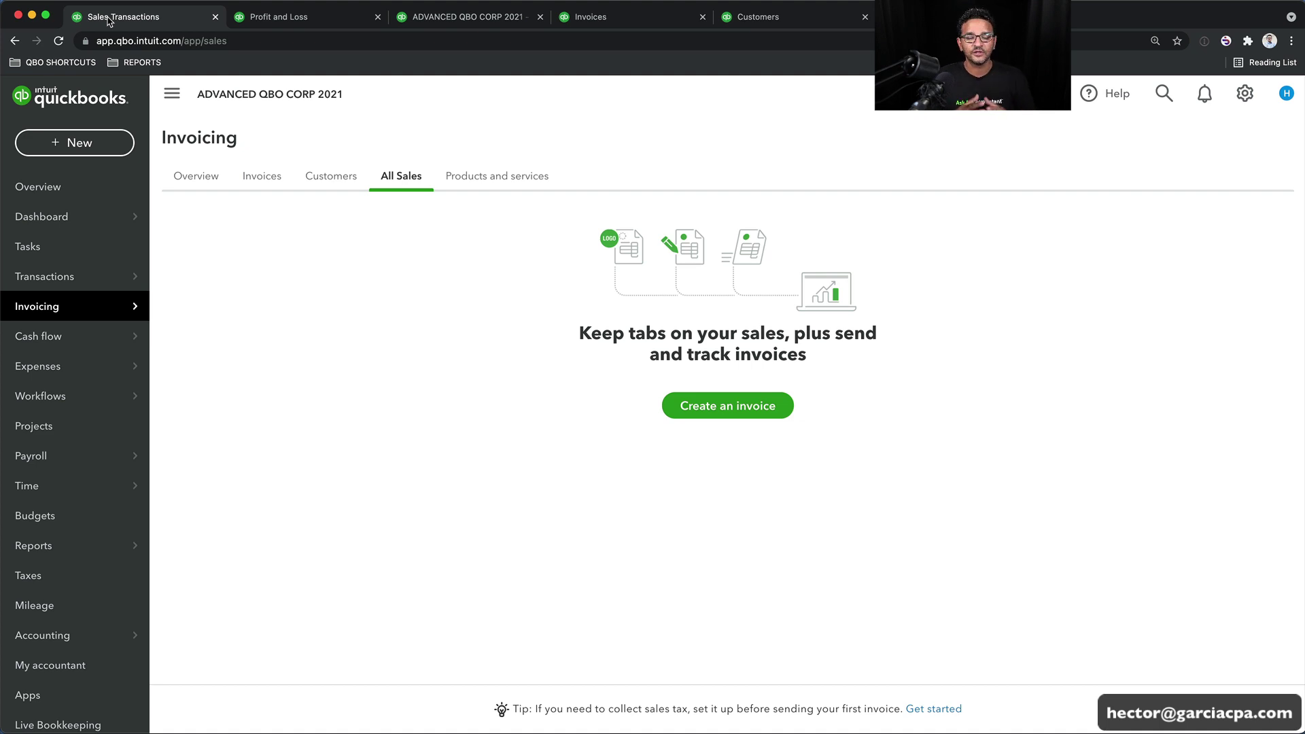
Browse the QBO SHORTCUTS bookmarks for Customers and Sales, Vendors and Expenses, Advanced Features and Banking Transactions
left_click(58, 63)
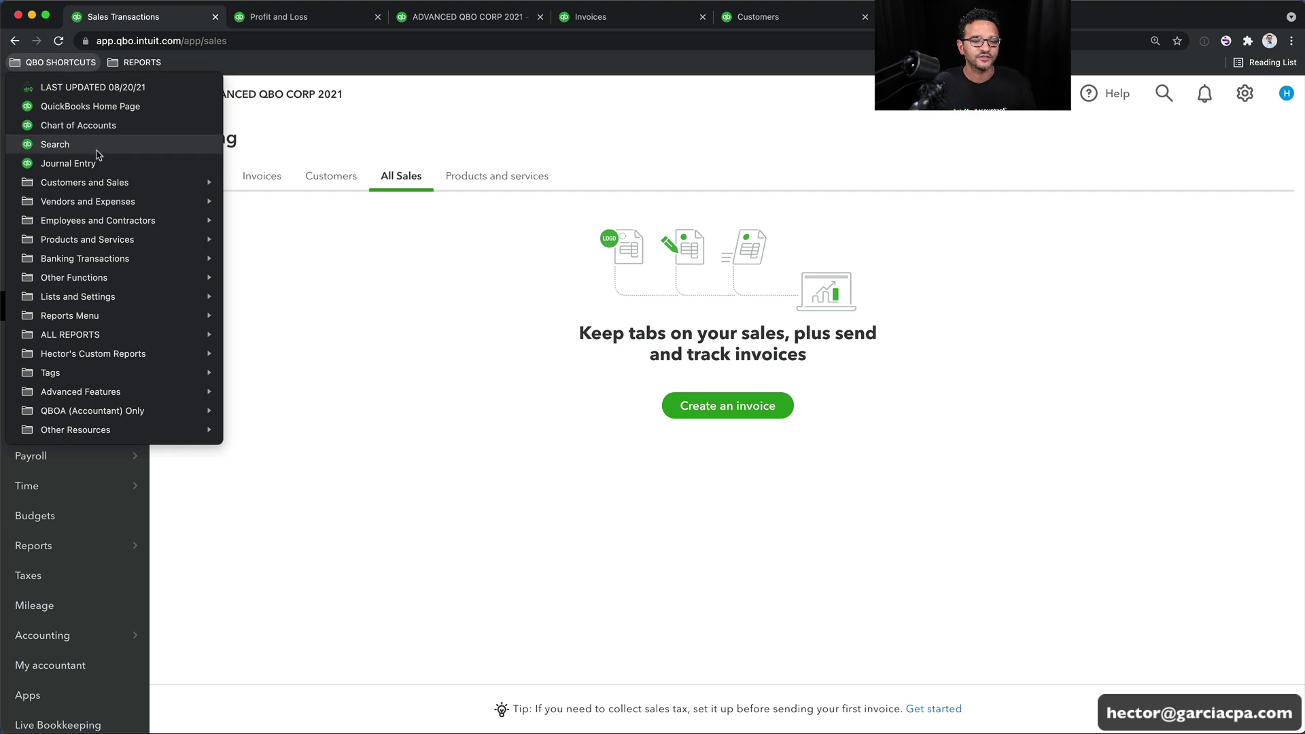
mouse_move(74, 189)
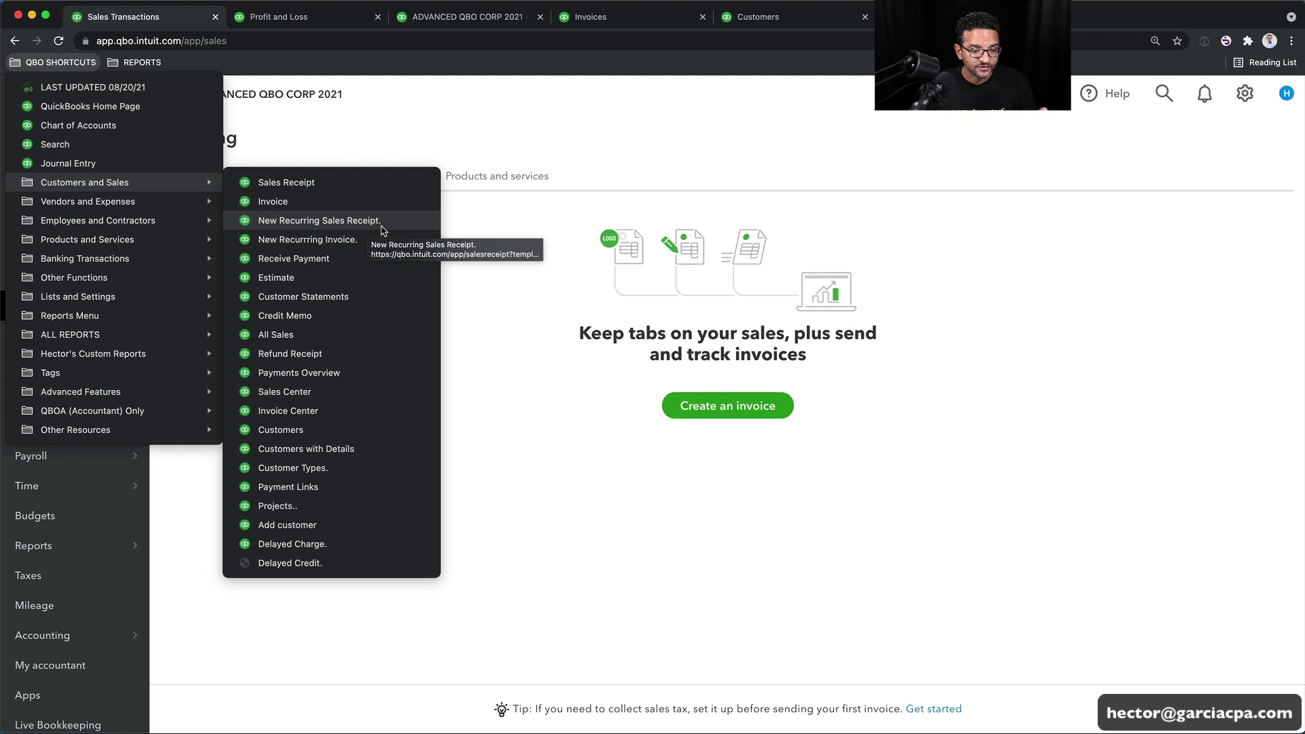
mouse_move(104, 208)
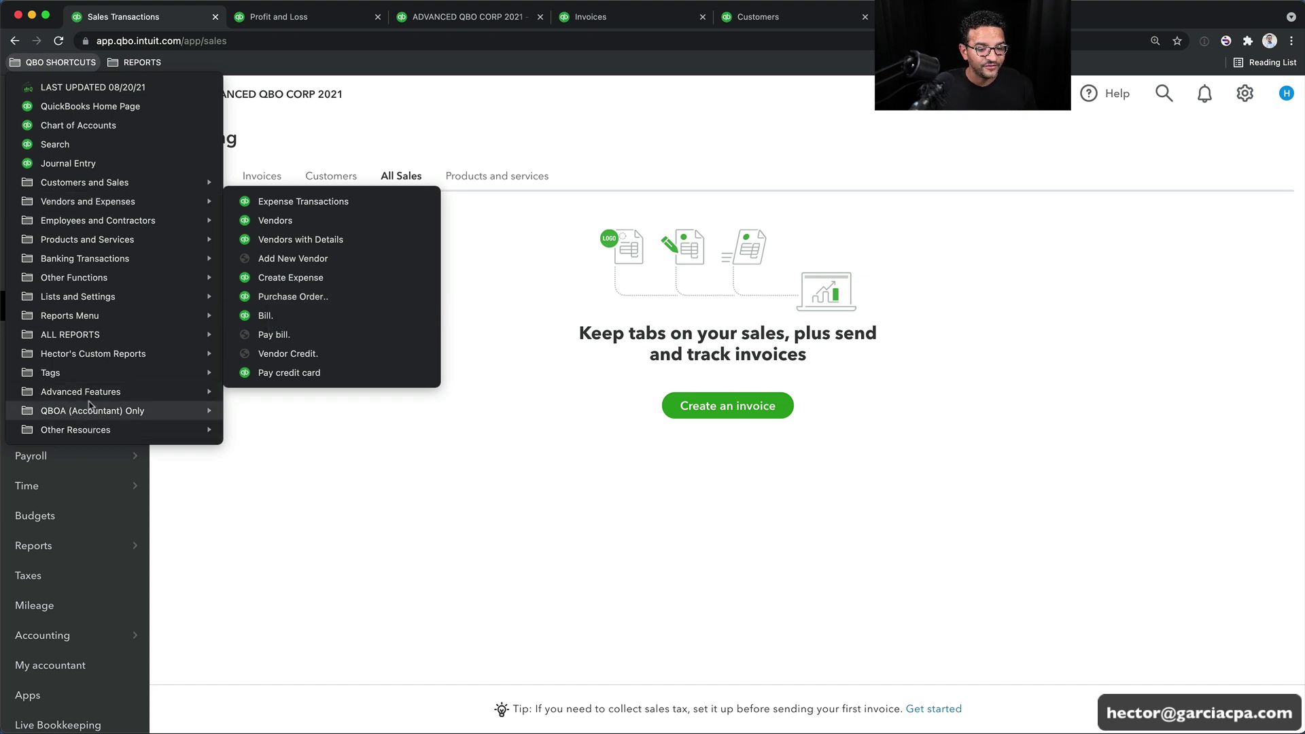
mouse_move(94, 393)
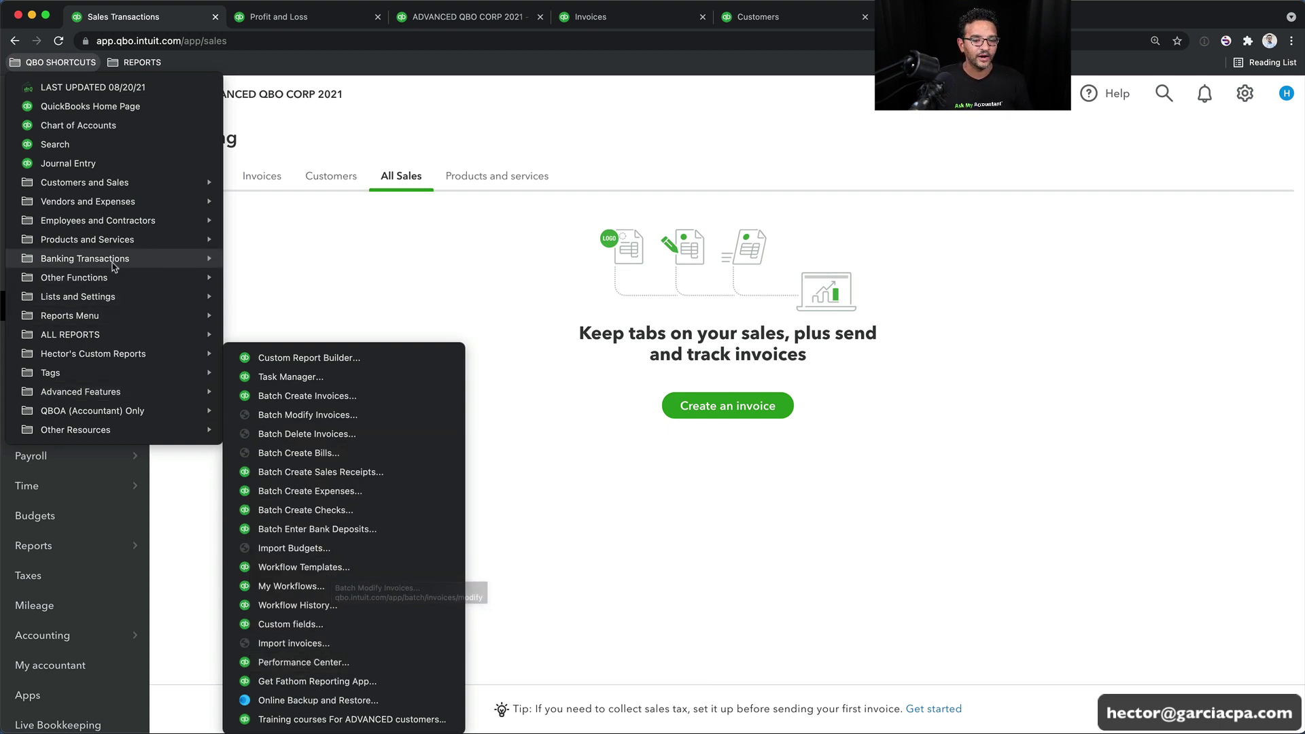
mouse_move(211, 258)
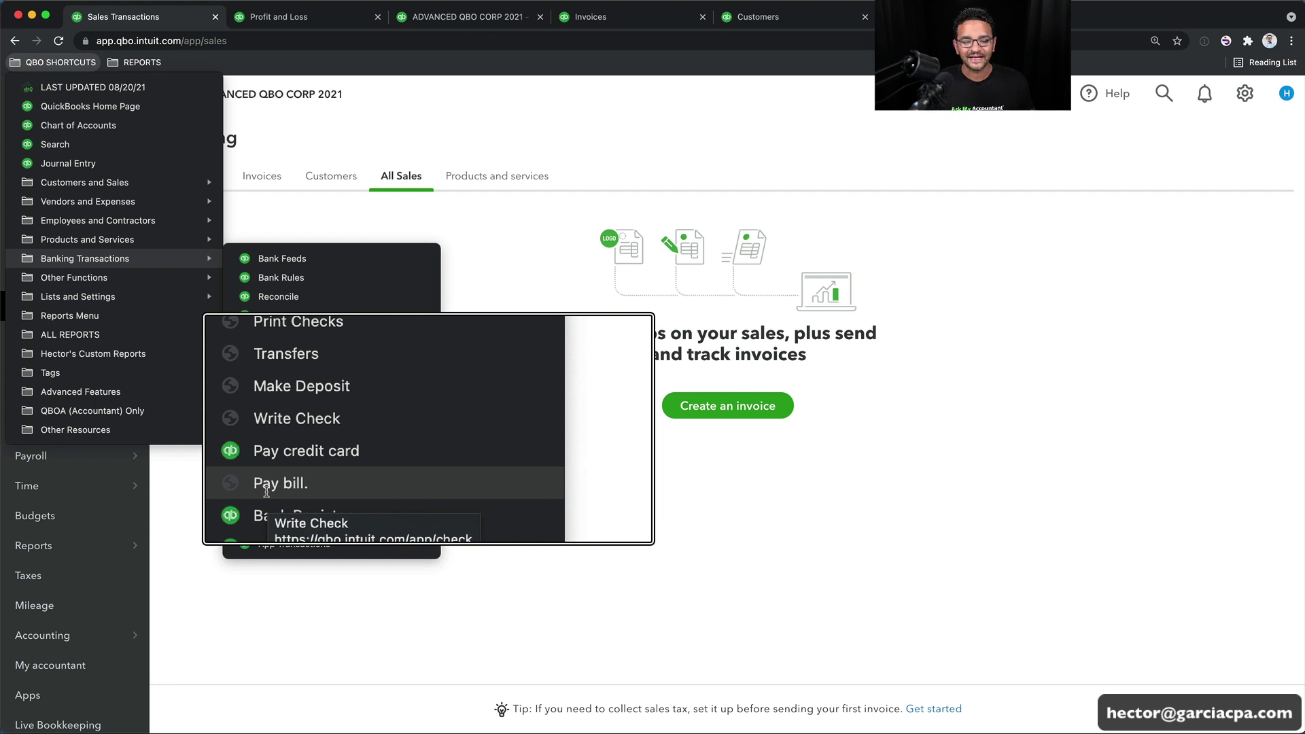
left_click(637, 524)
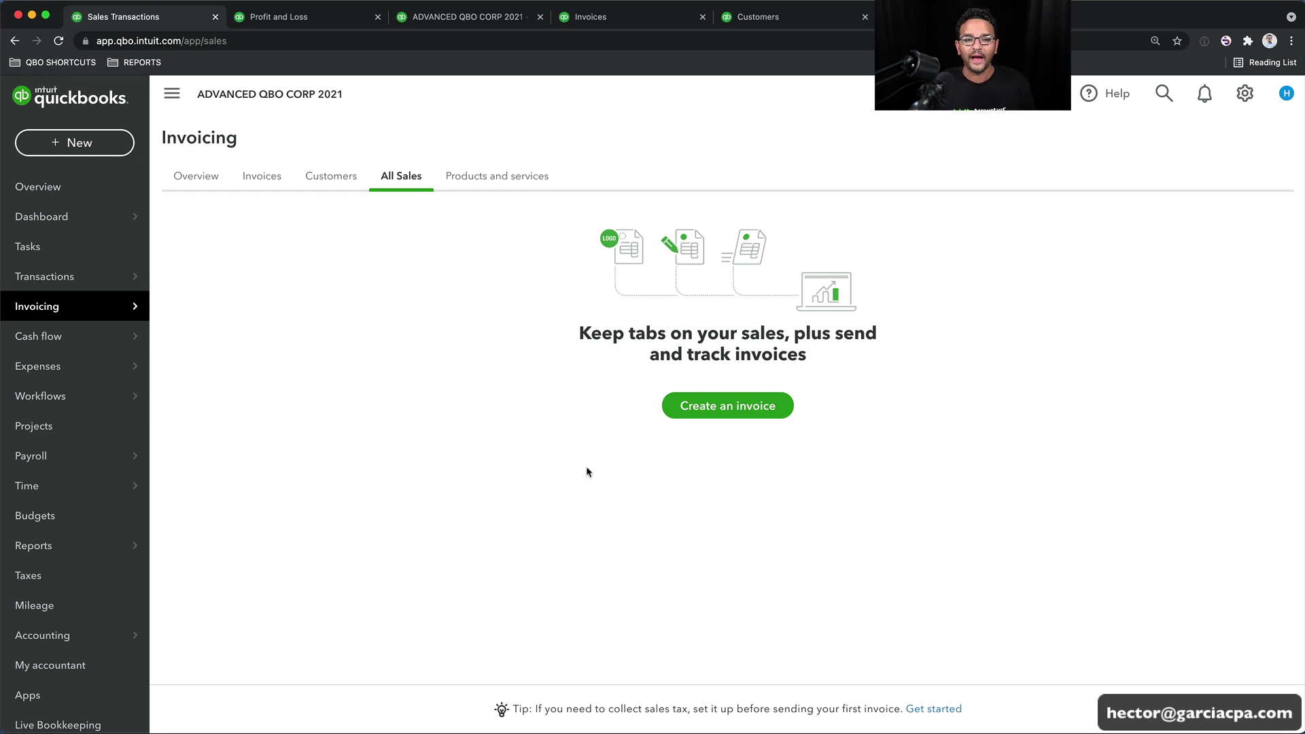
left_click(75, 63)
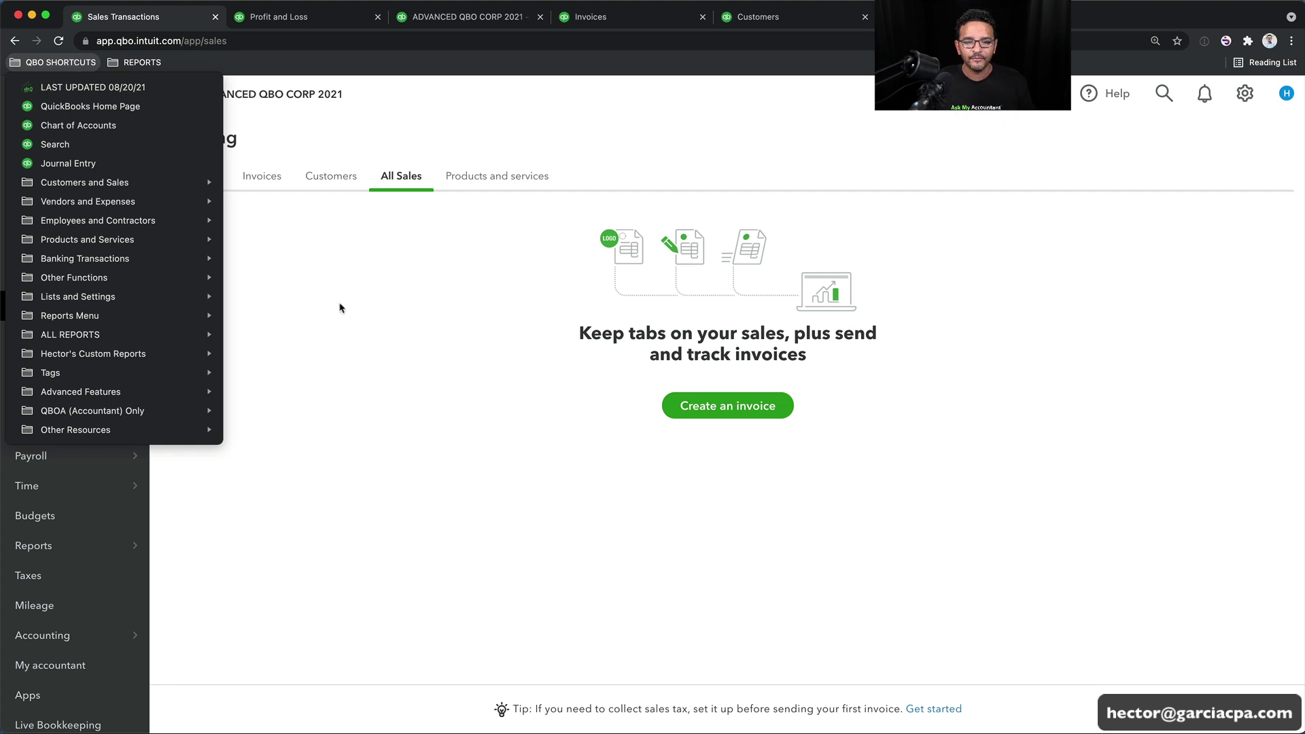
left_click(314, 285)
Check the Billing & Subscription section in the company's Account and Settings, and close the settings
left_click(1245, 93)
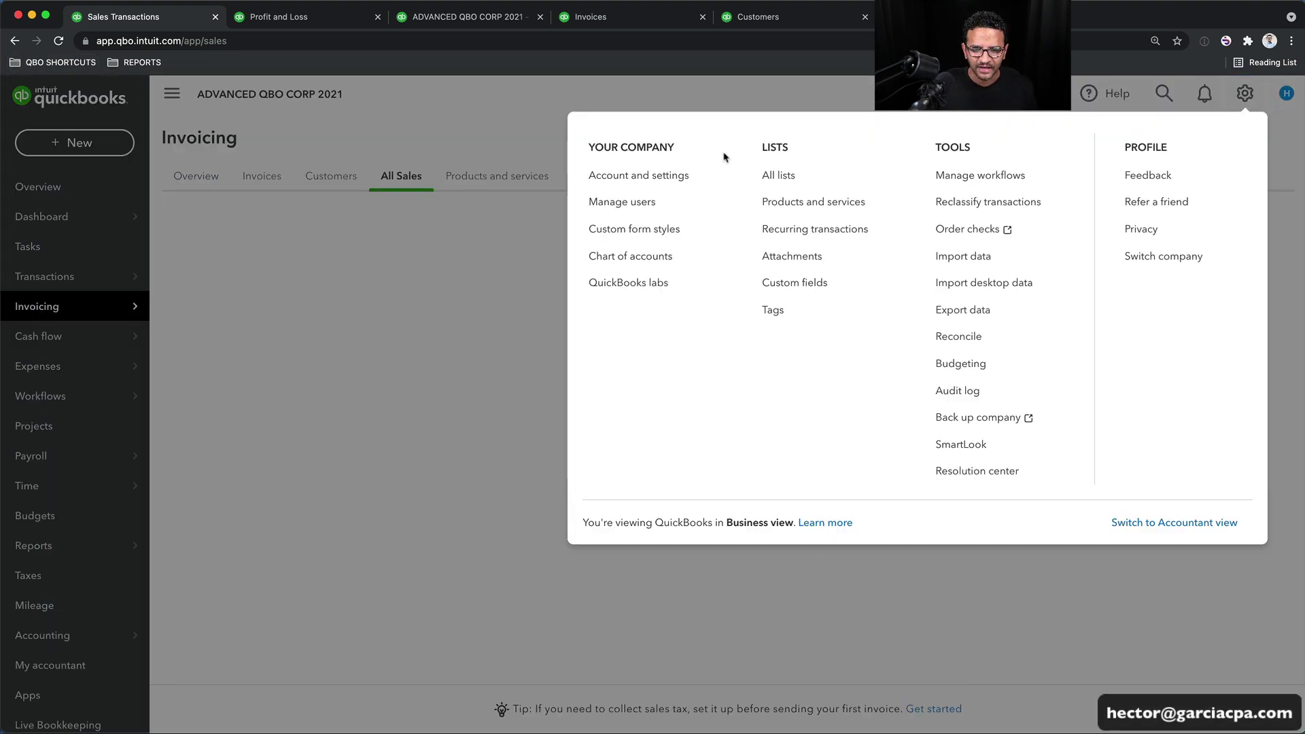
left_click(629, 178)
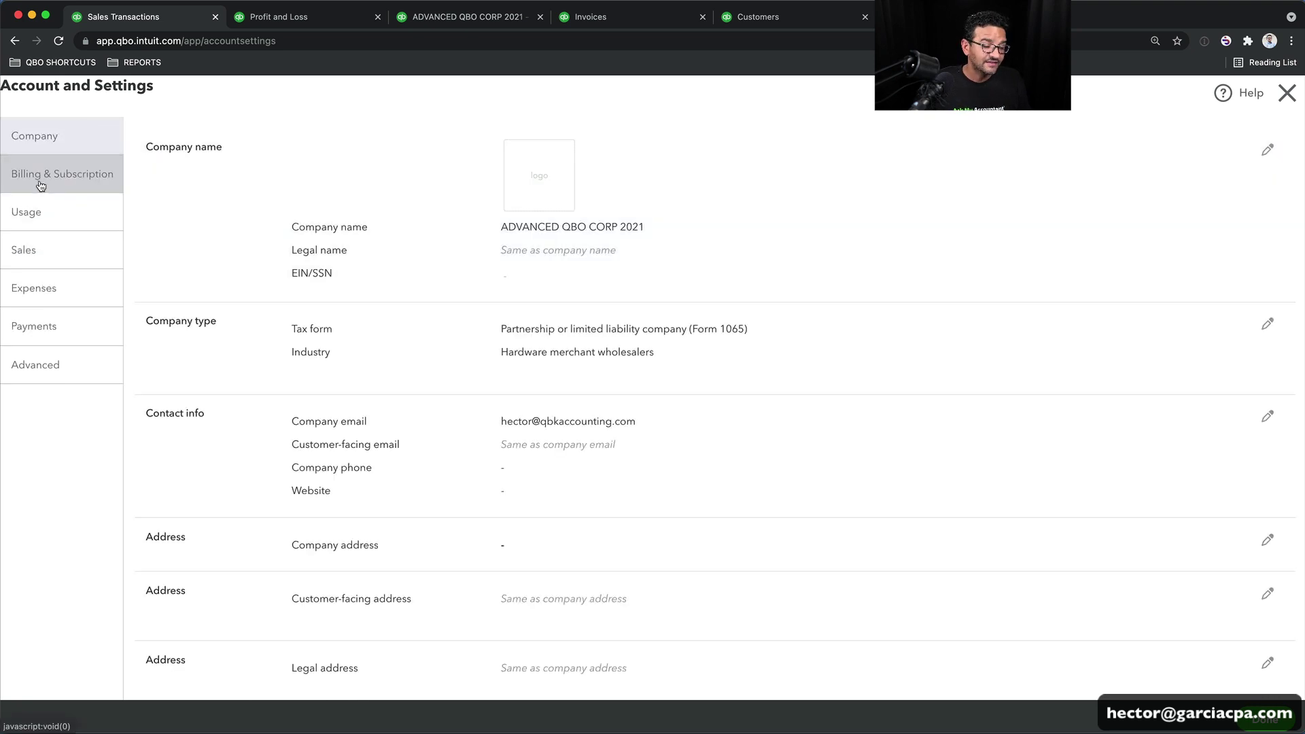
left_click(41, 176)
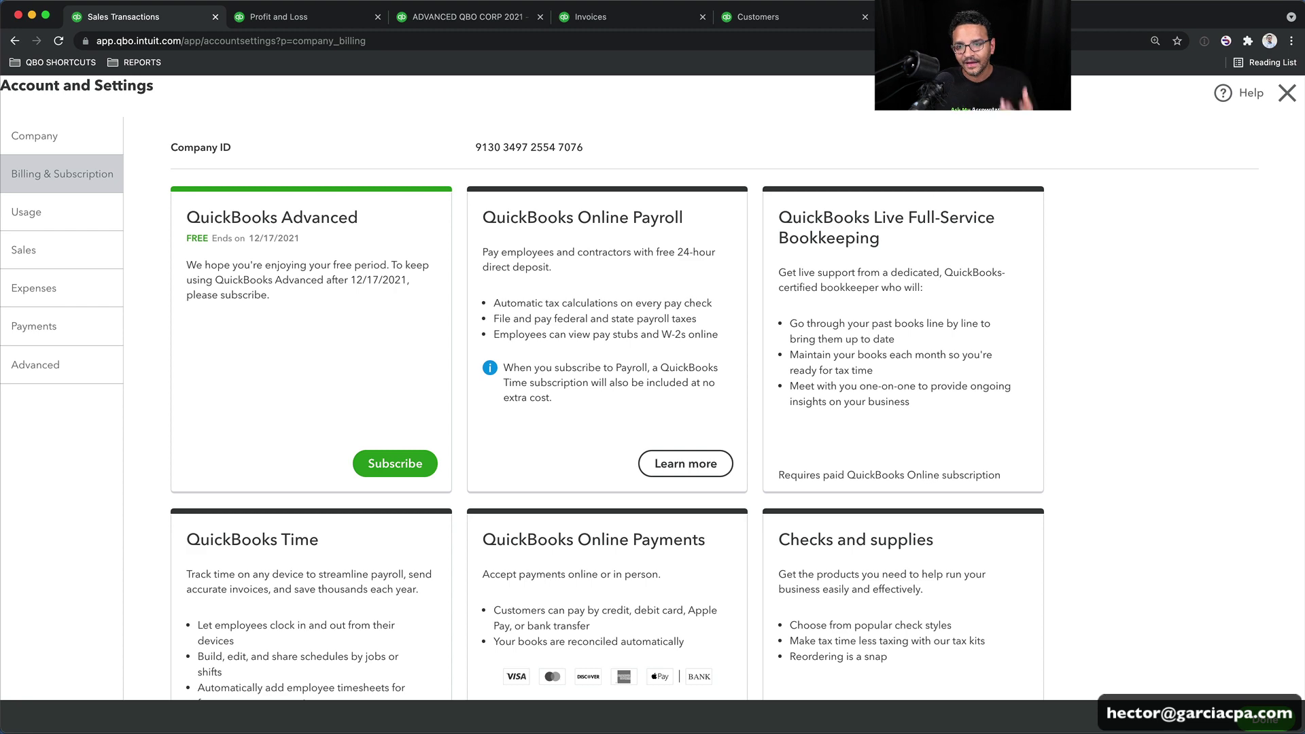
left_click(1284, 94)
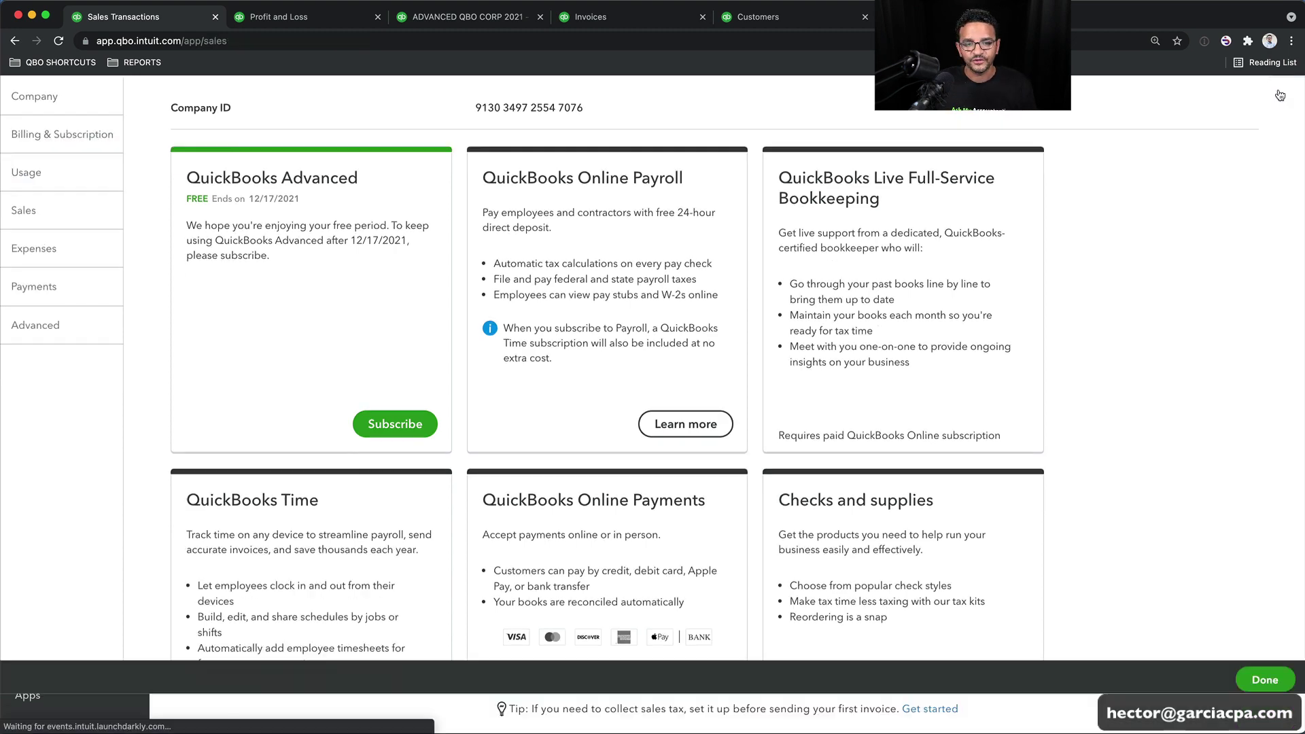
Switch to the HANDMADE PURSES company and check Billing & Subscription in its Account and Settings
left_click(1278, 93)
left_click(1225, 280)
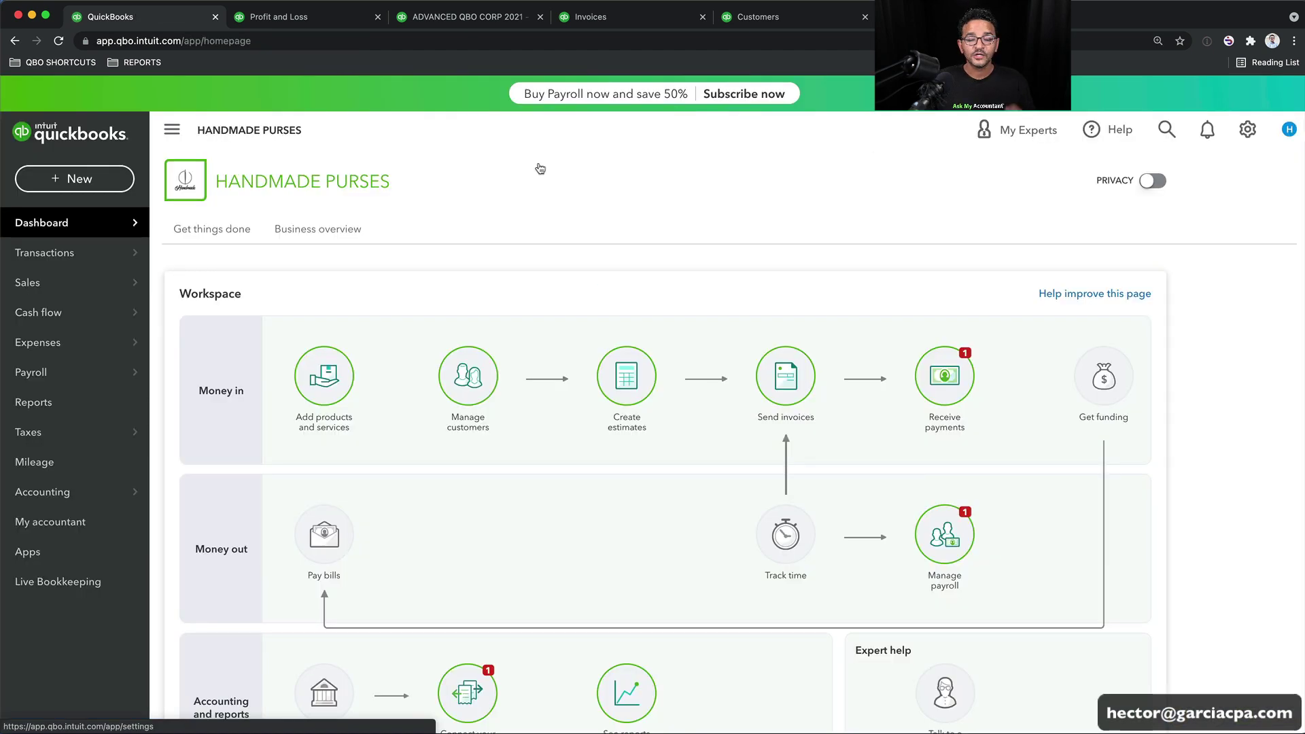
left_click(1249, 129)
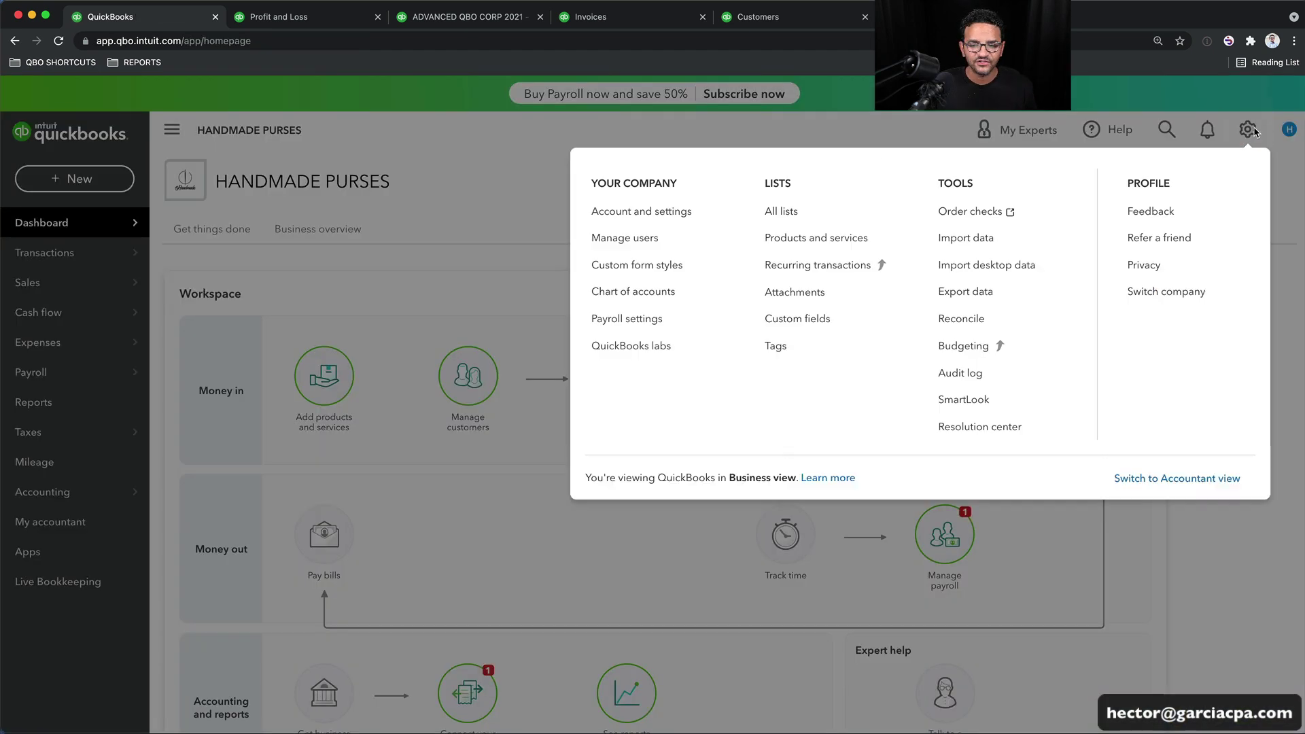
left_click(624, 213)
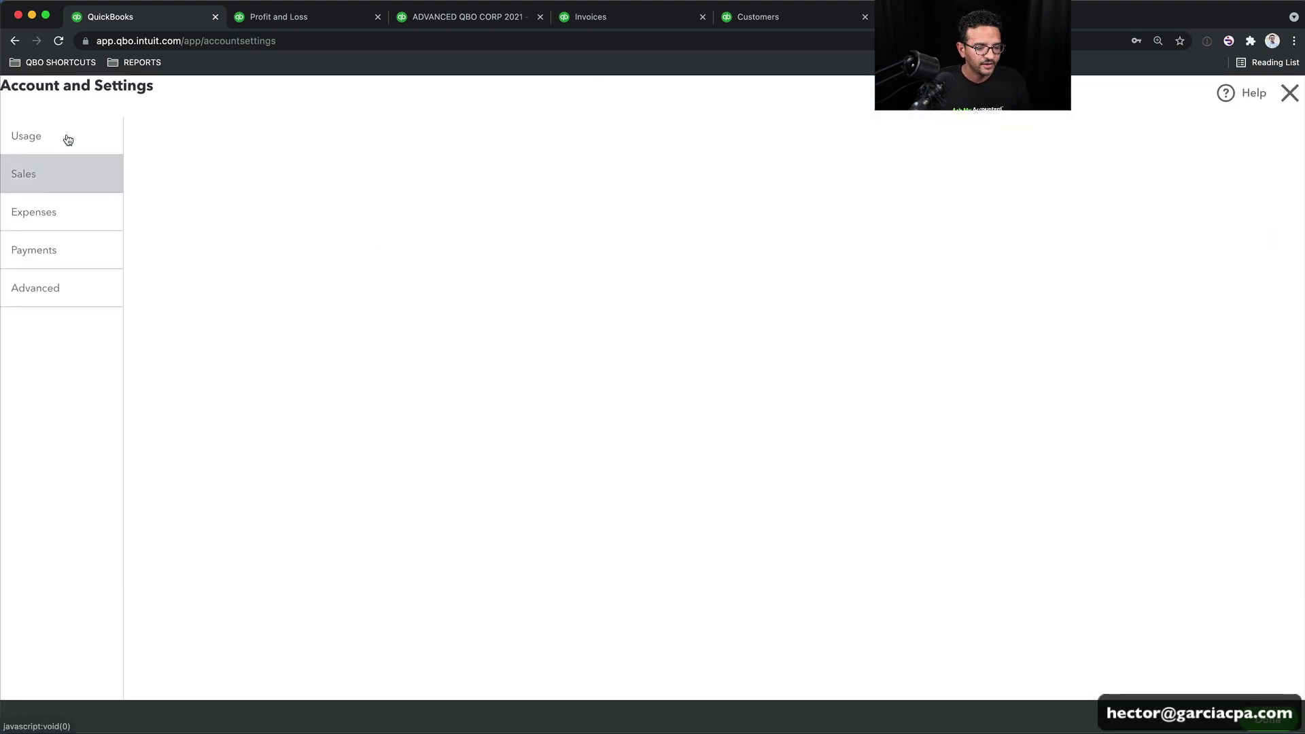
left_click(49, 171)
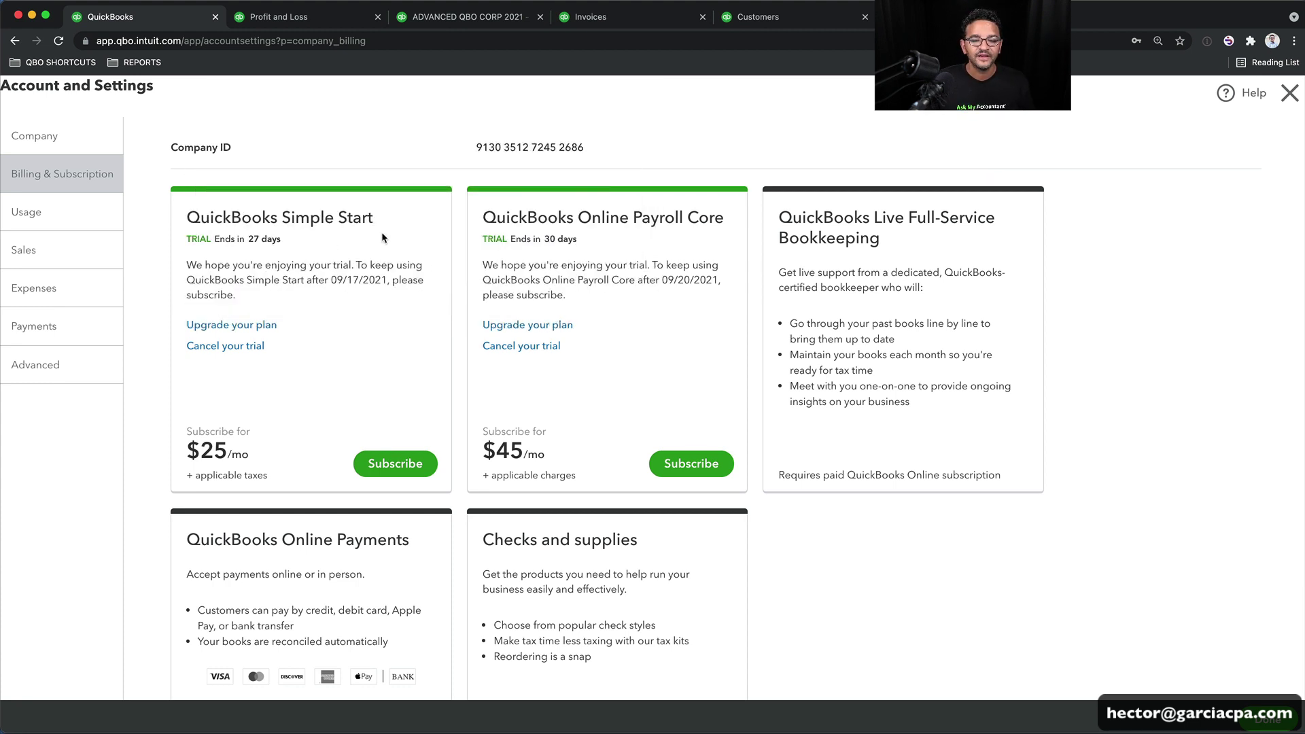
left_click(1289, 95)
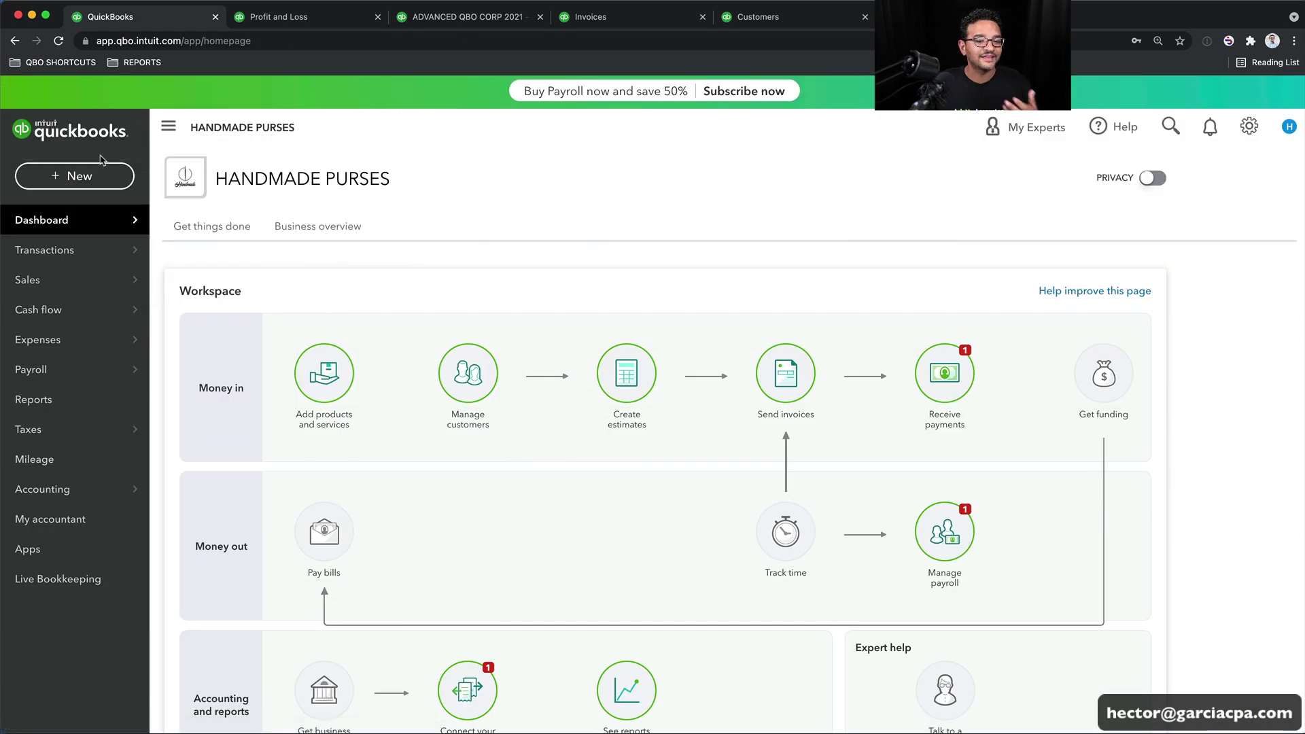
Try to open the Customer Types page from the Customers and Sales shortcuts in HANDMADE PURSES
left_click(71, 62)
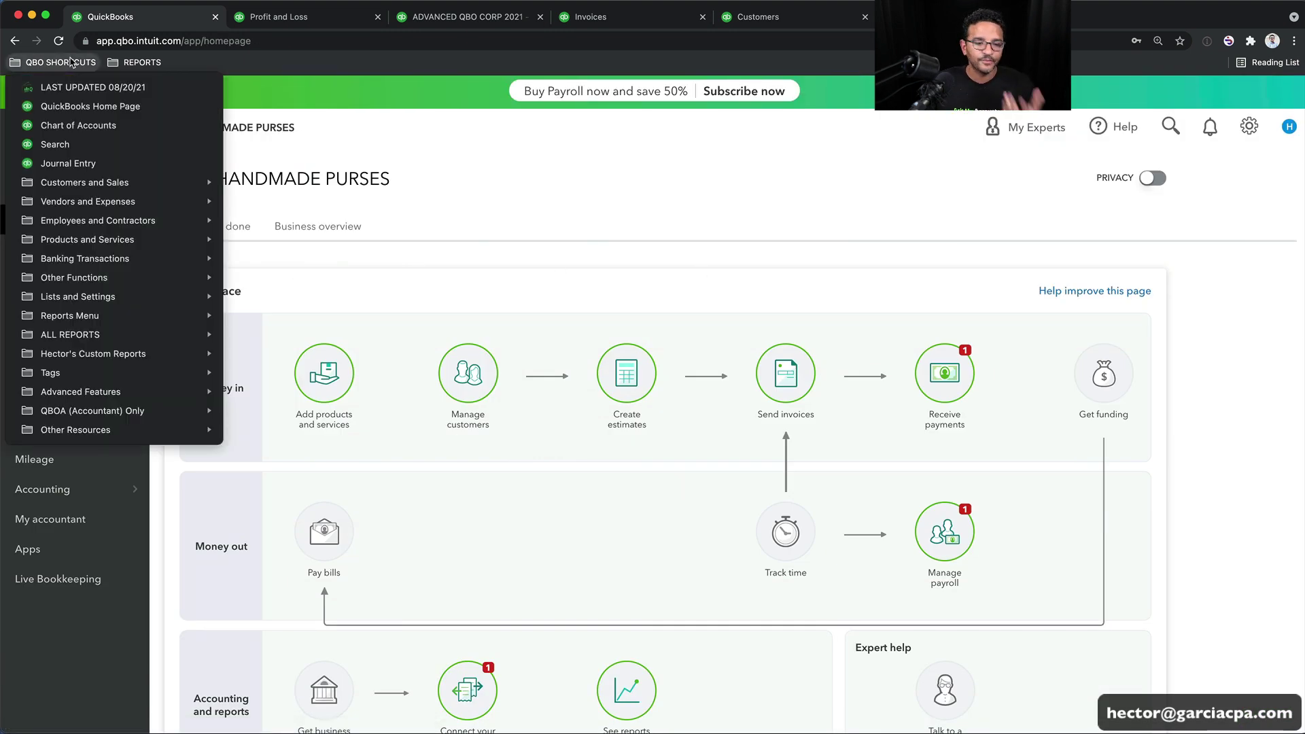
mouse_move(77, 186)
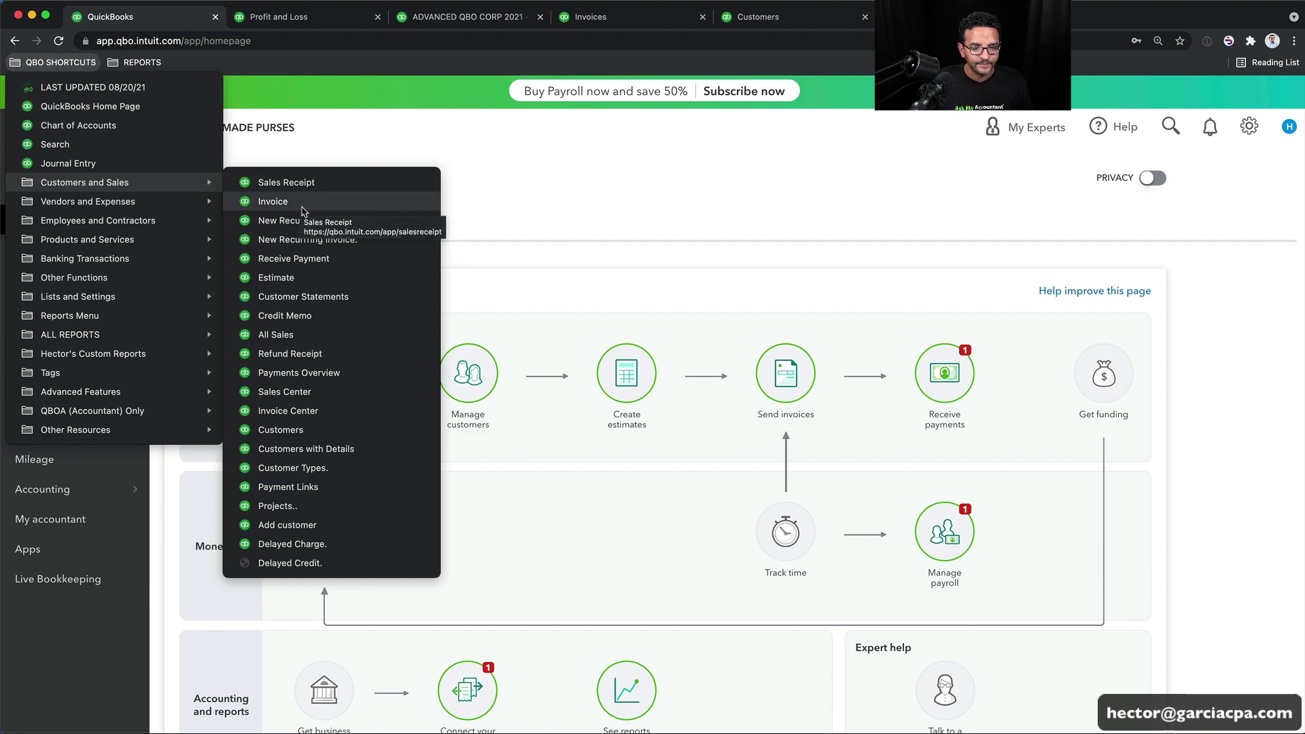
left_click(284, 468)
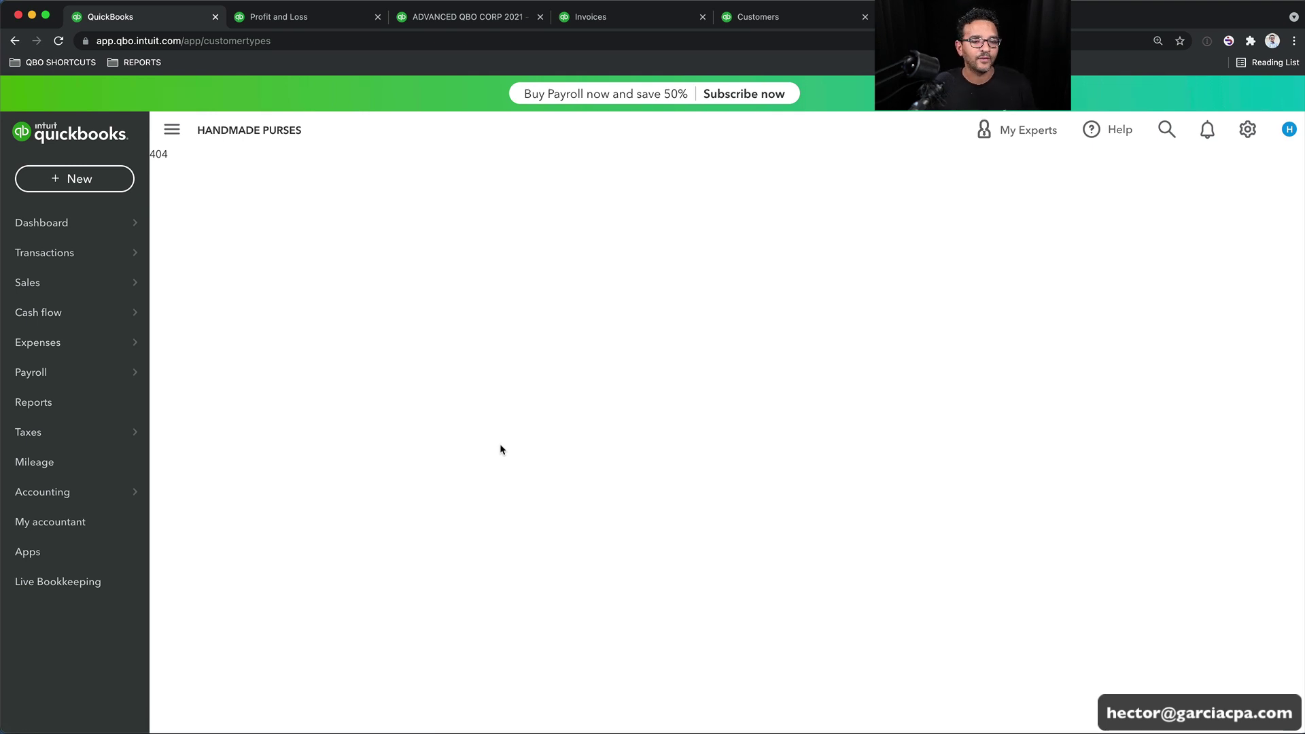
Try to open the Price Rules page from the Products and Services shortcuts
left_click(39, 64)
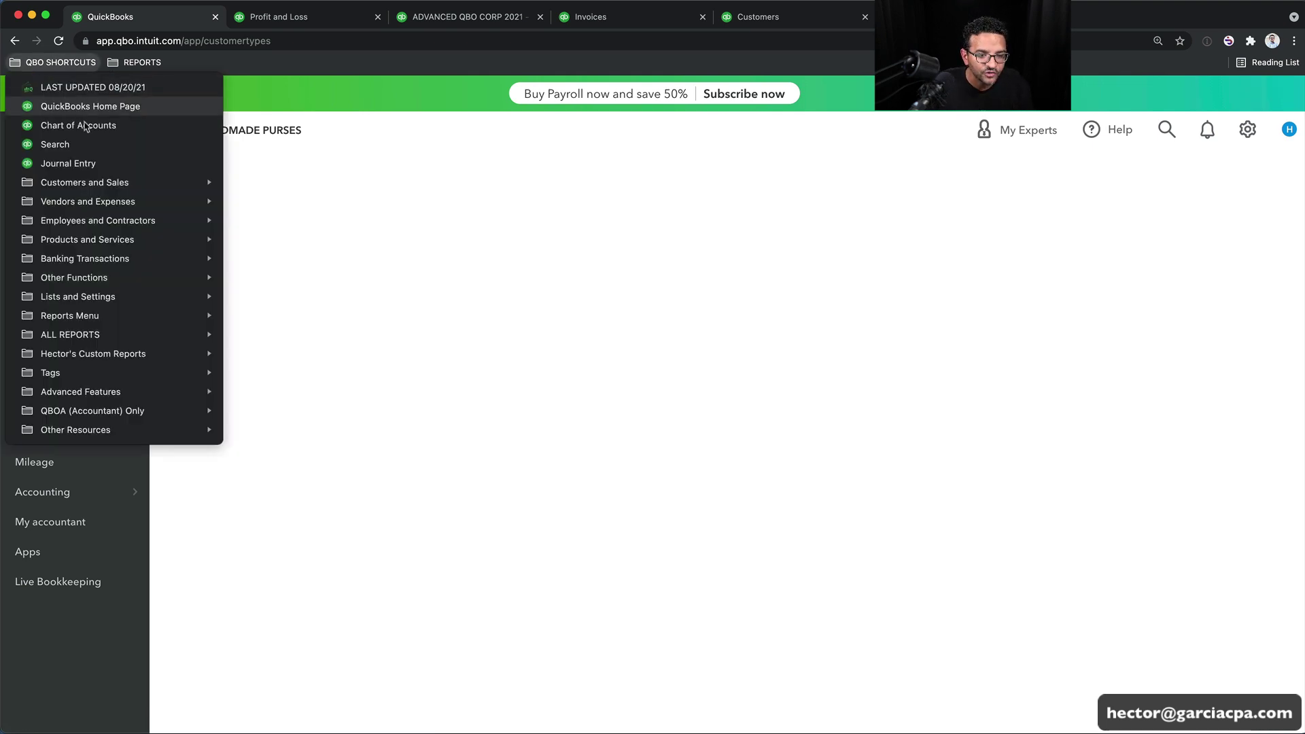
mouse_move(110, 202)
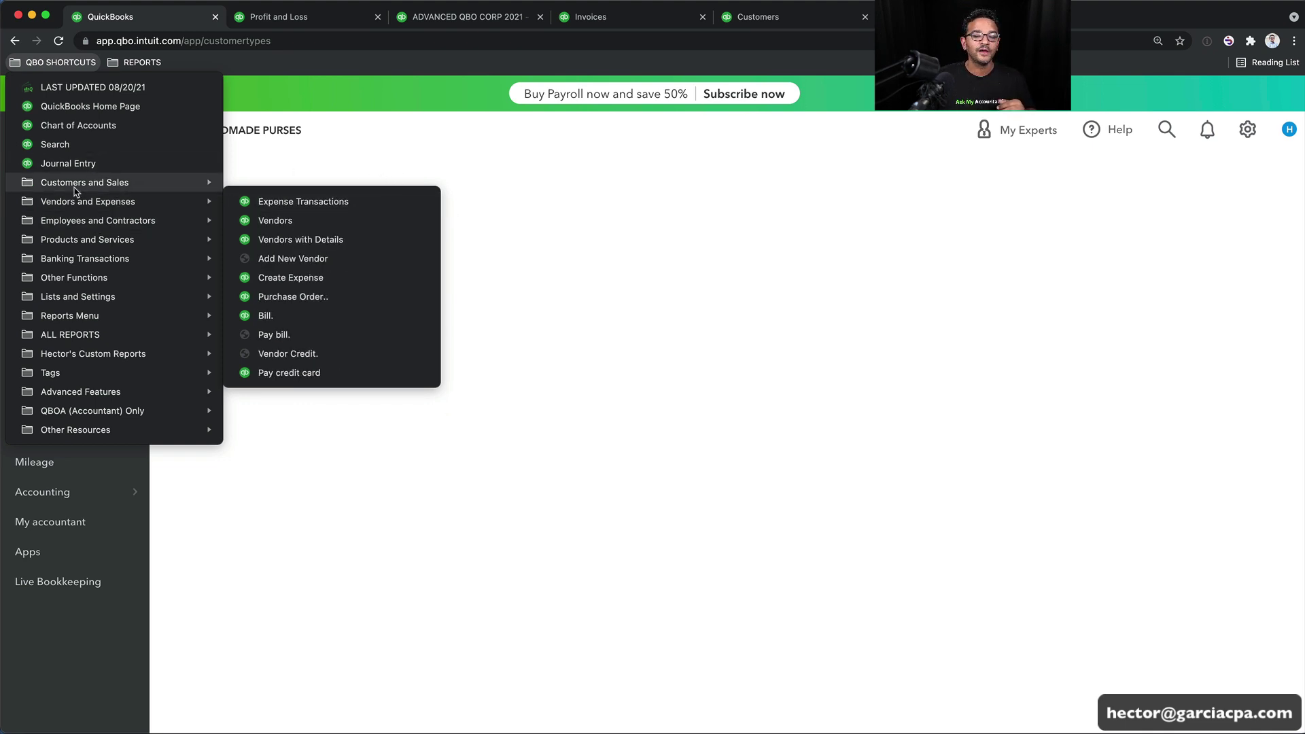
mouse_move(116, 245)
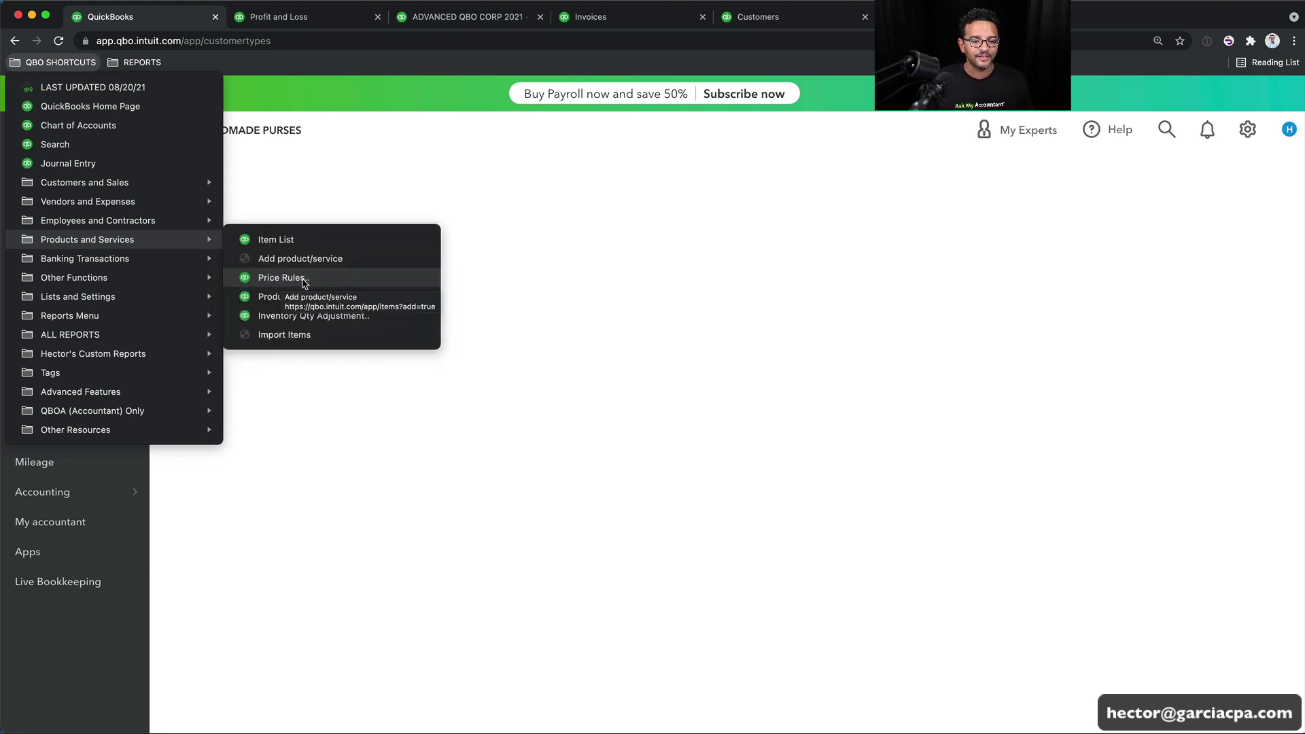
left_click(277, 278)
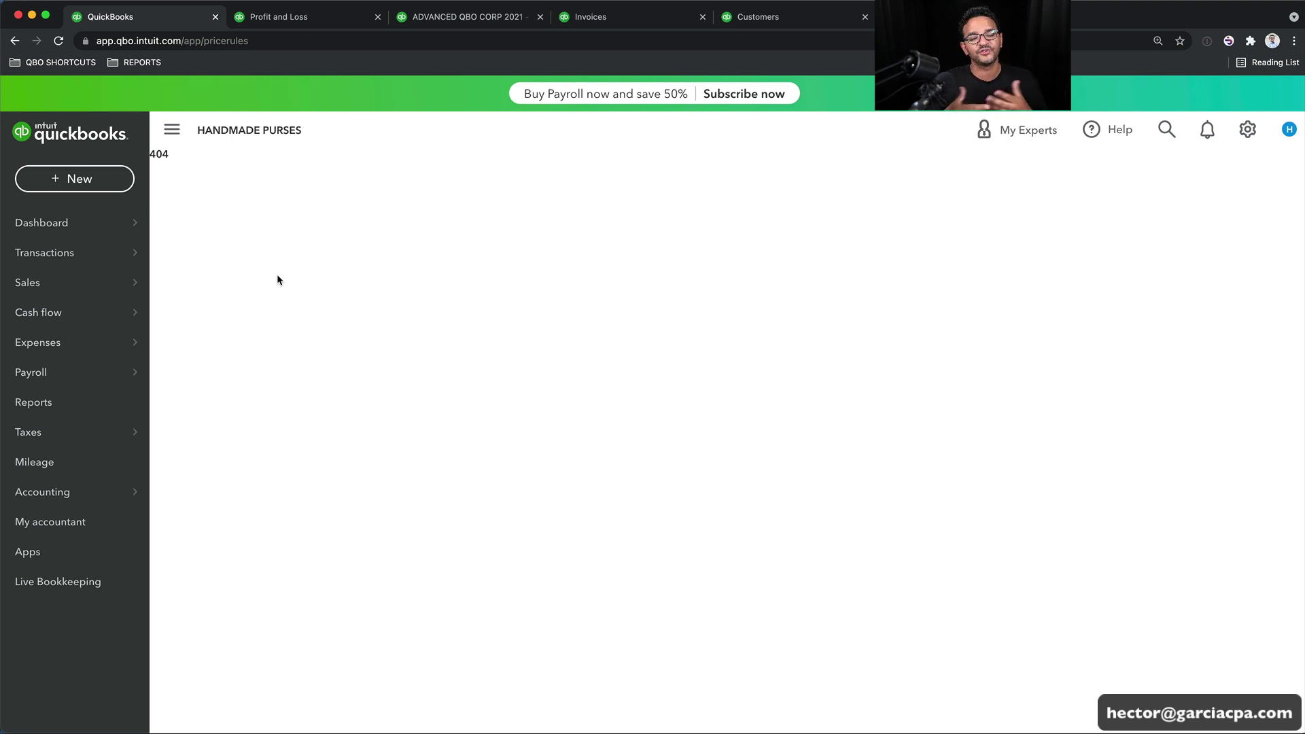
Open the shortcuts kit page from the LAST UPDATED 08/20/21 bookmark and proceed to its purchase checkout
left_click(38, 63)
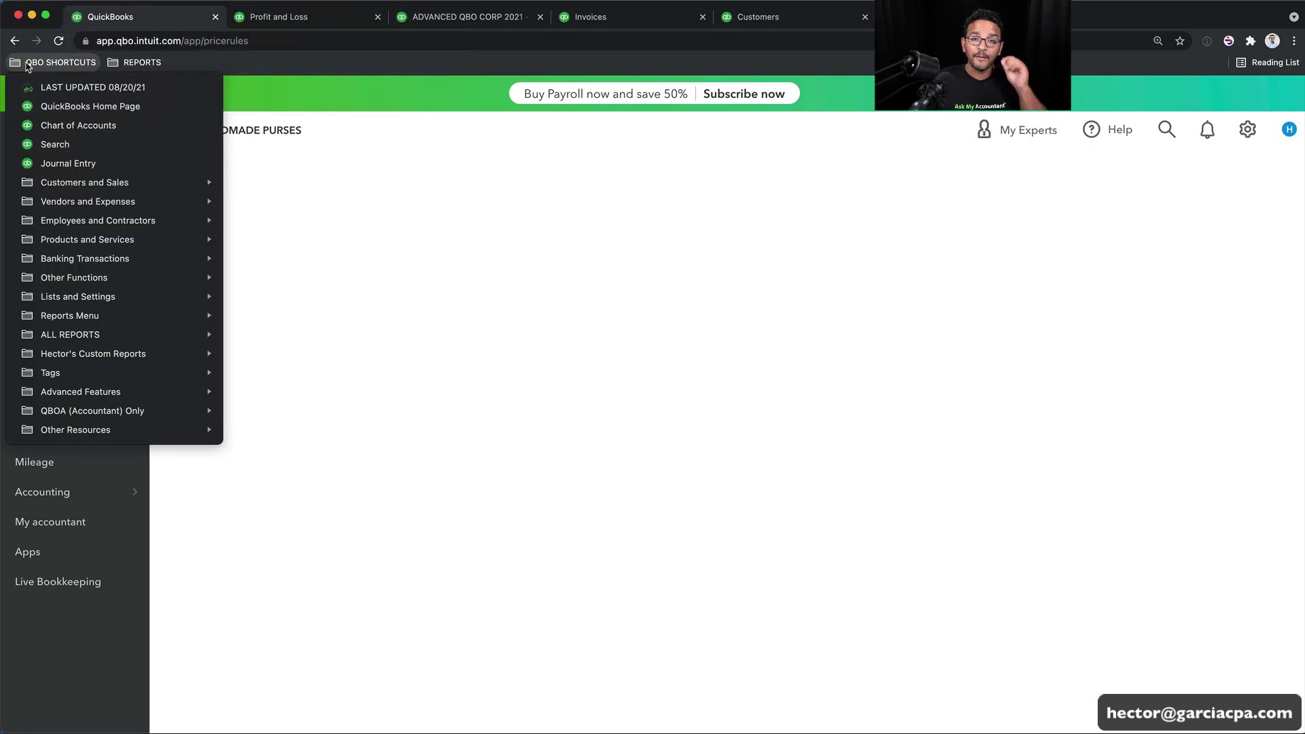
left_click(35, 87)
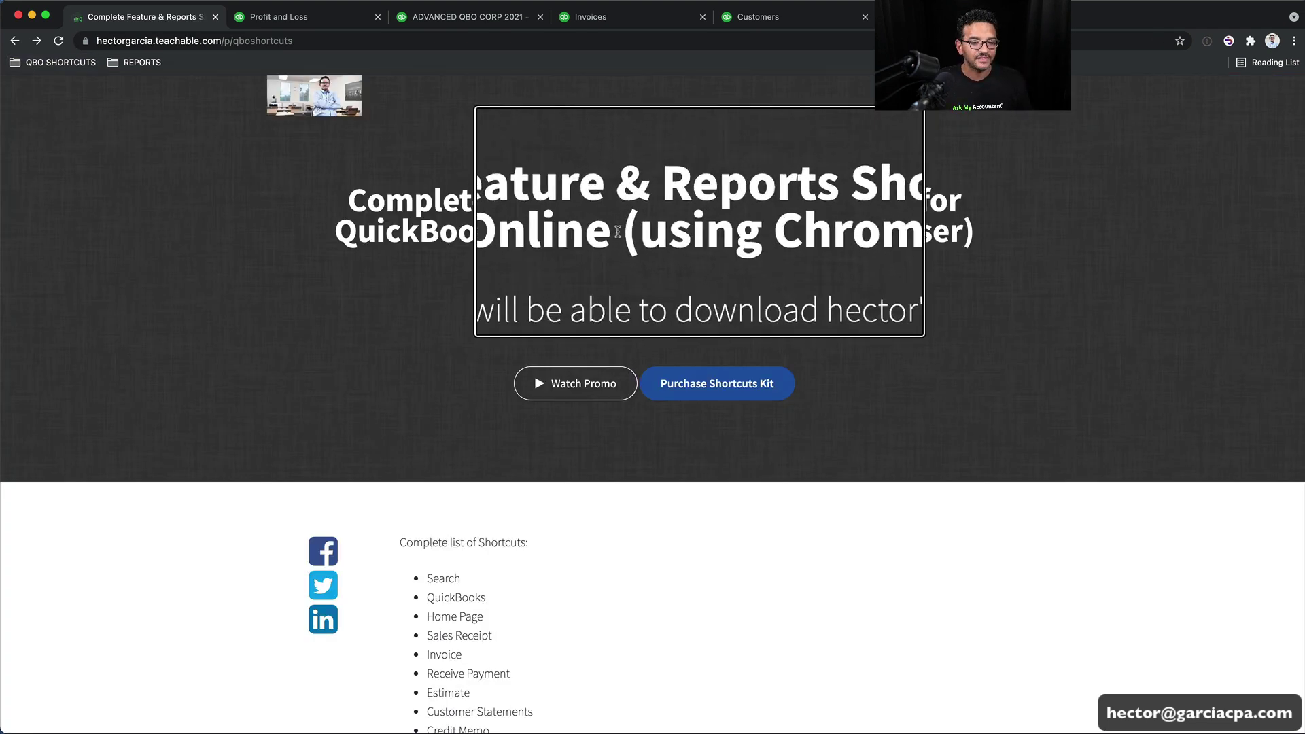
left_click(734, 390)
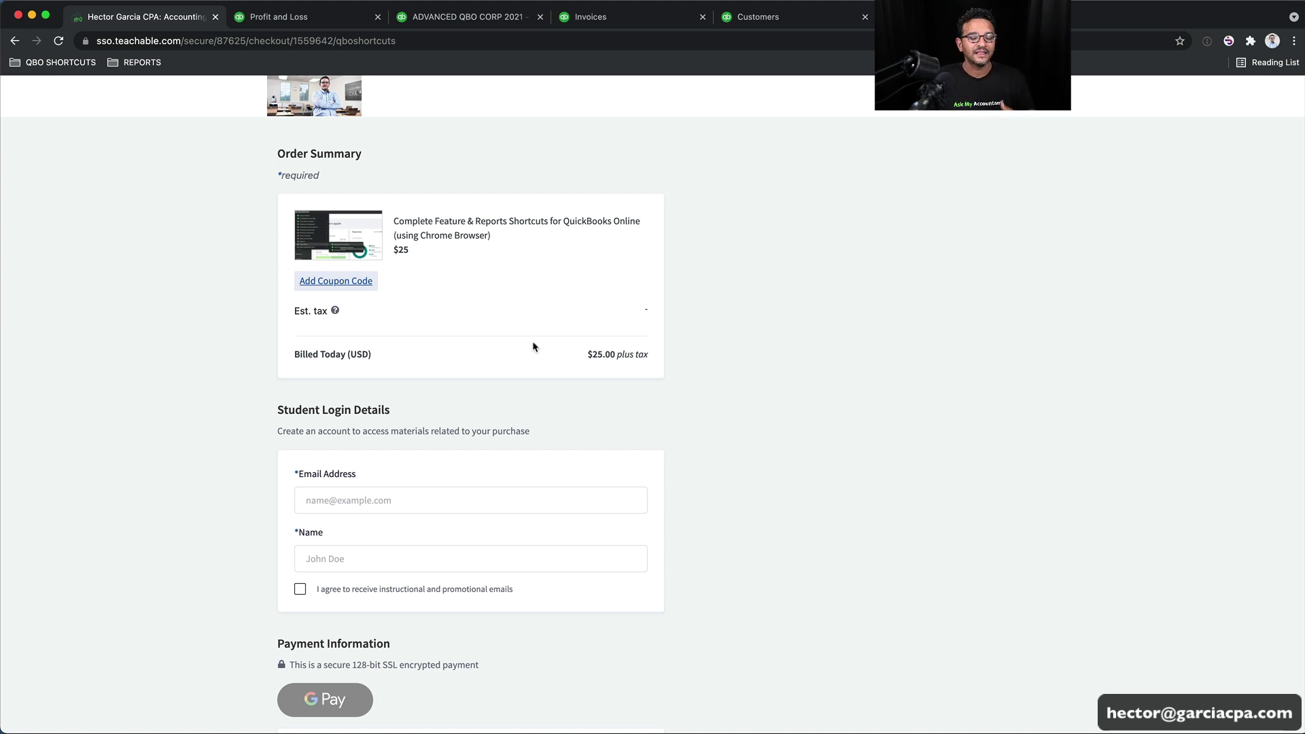
Rename the Customer Types bookmark in the Customers and Sales shortcuts as "Customer Types.." and save it
left_click(52, 64)
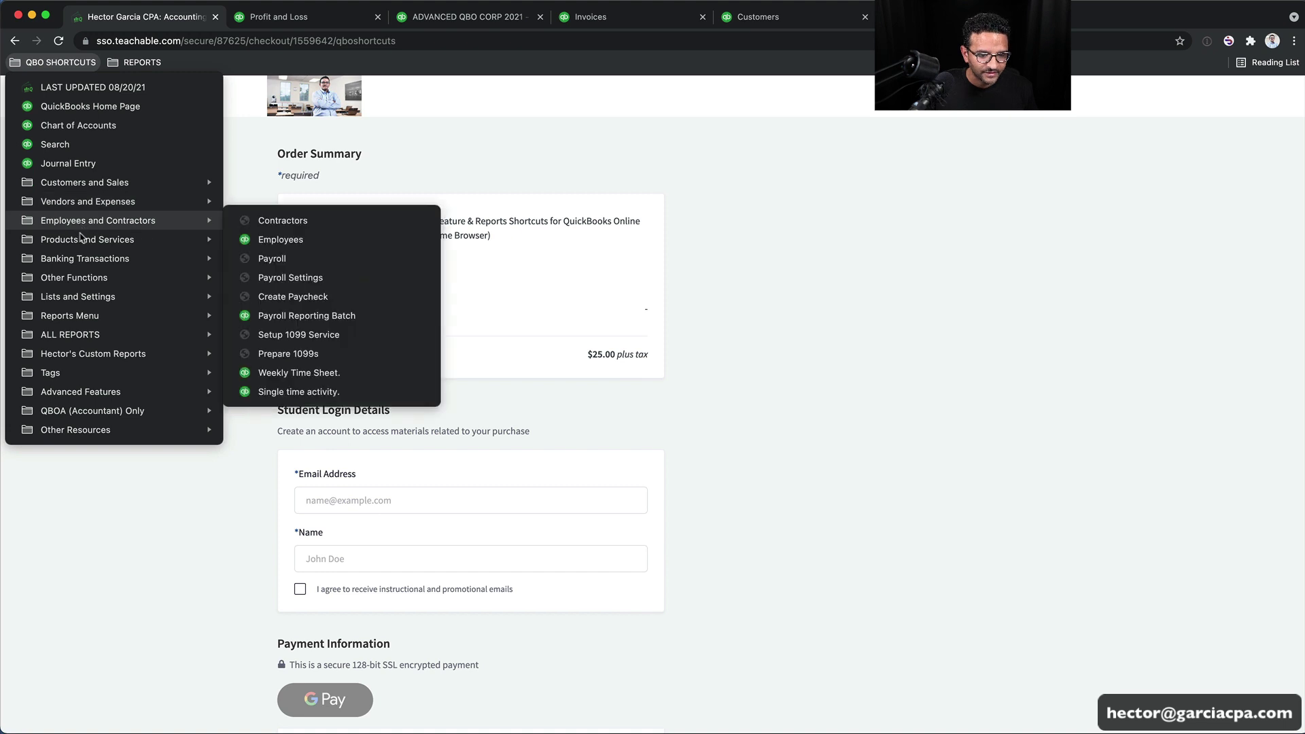
mouse_move(83, 239)
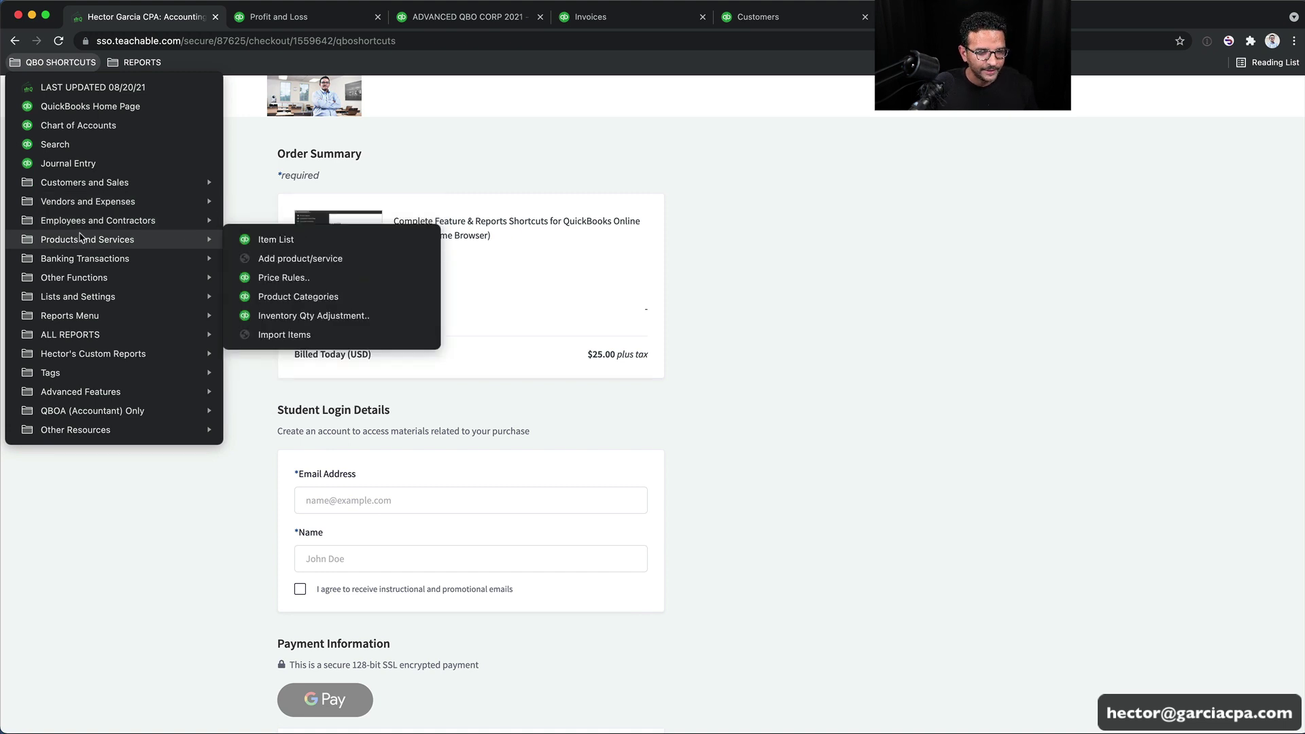
mouse_move(88, 187)
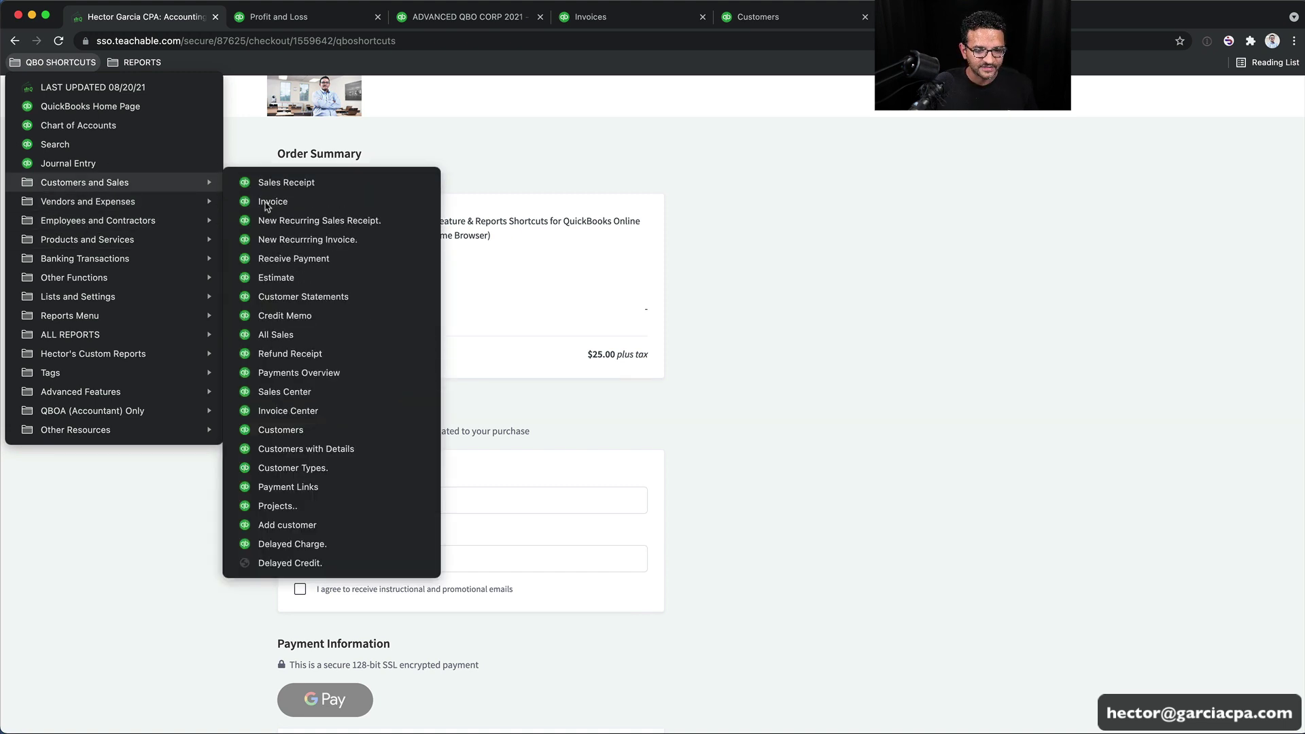
right_click(279, 469)
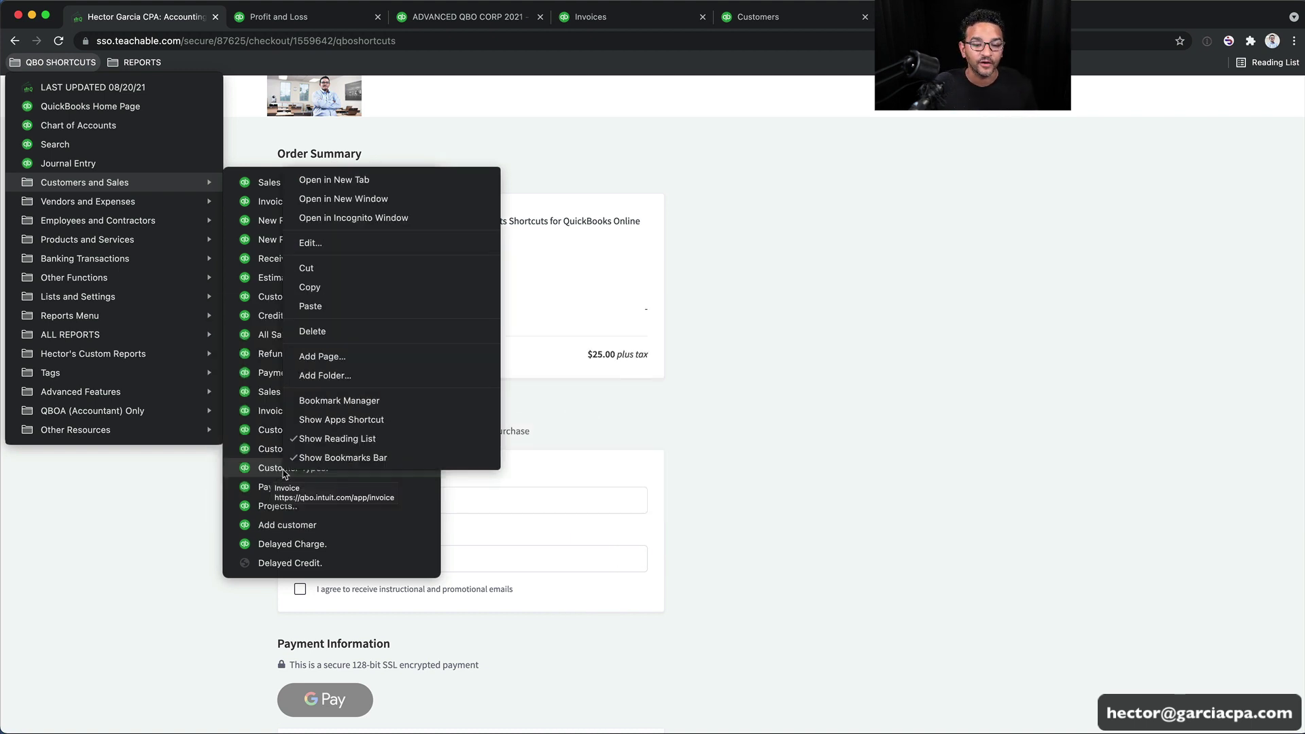
left_click(347, 247)
left_click(618, 238)
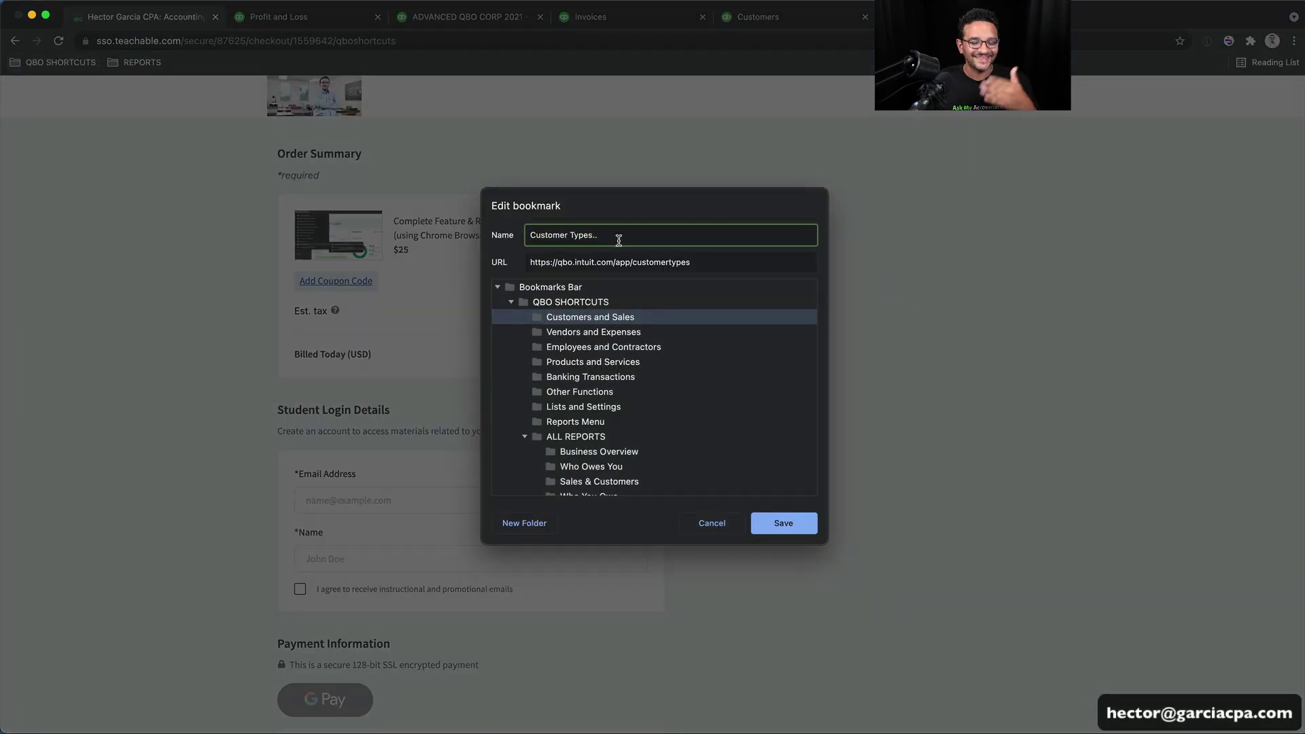
left_click(783, 523)
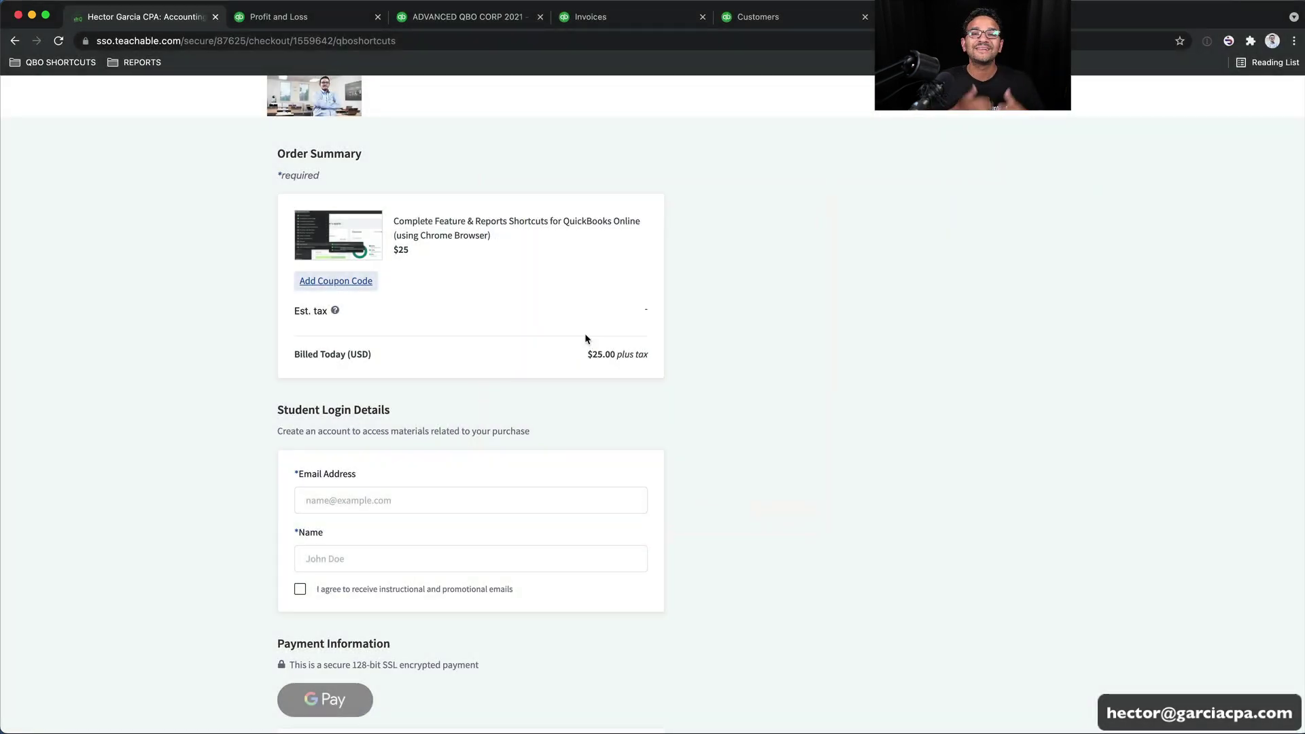
Delete the REPORTS and QBO SHORTCUTS folders from the bookmarks bar
left_click(30, 64)
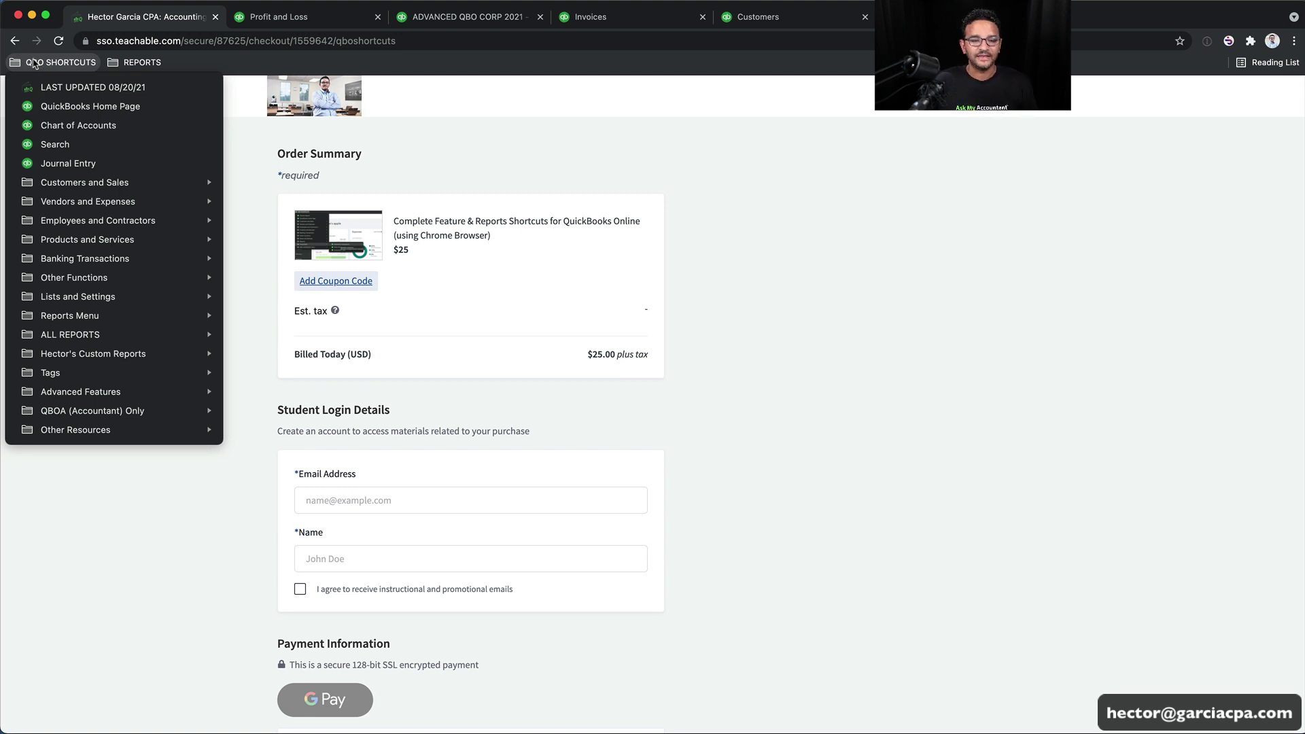
left_click(293, 66)
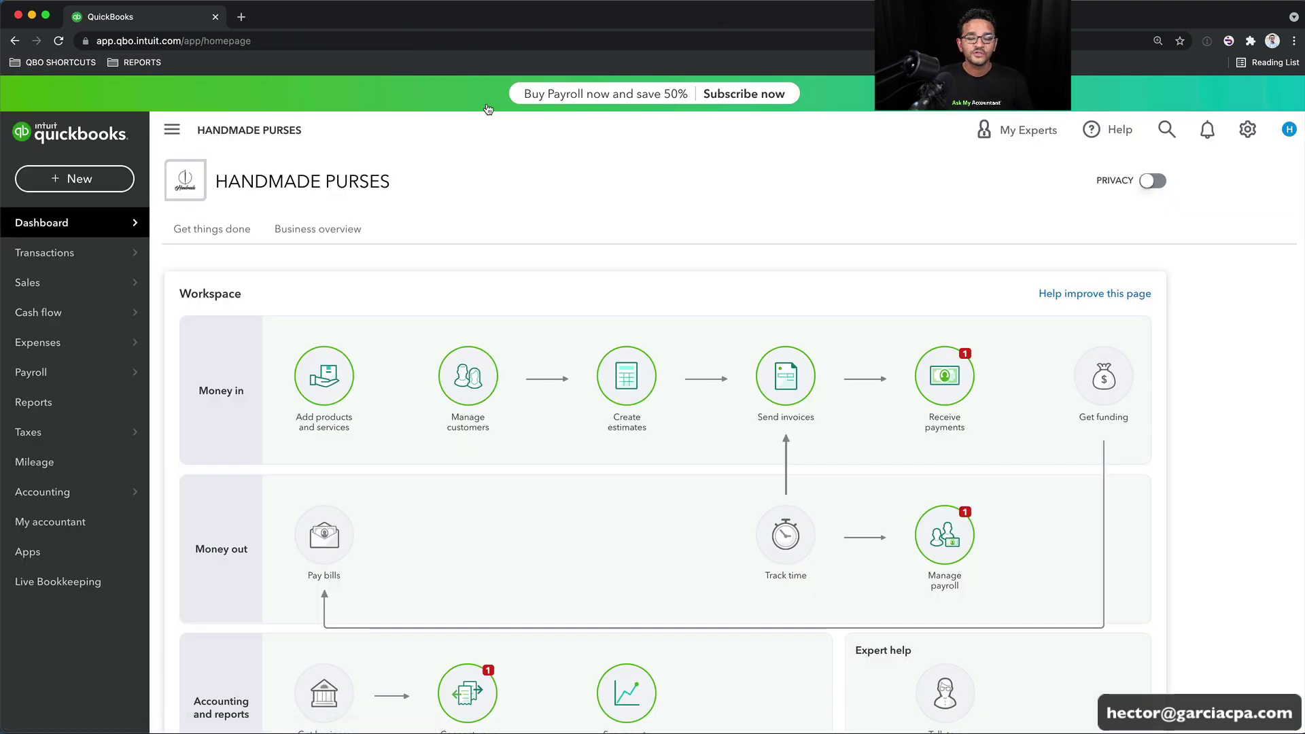
right_click(128, 64)
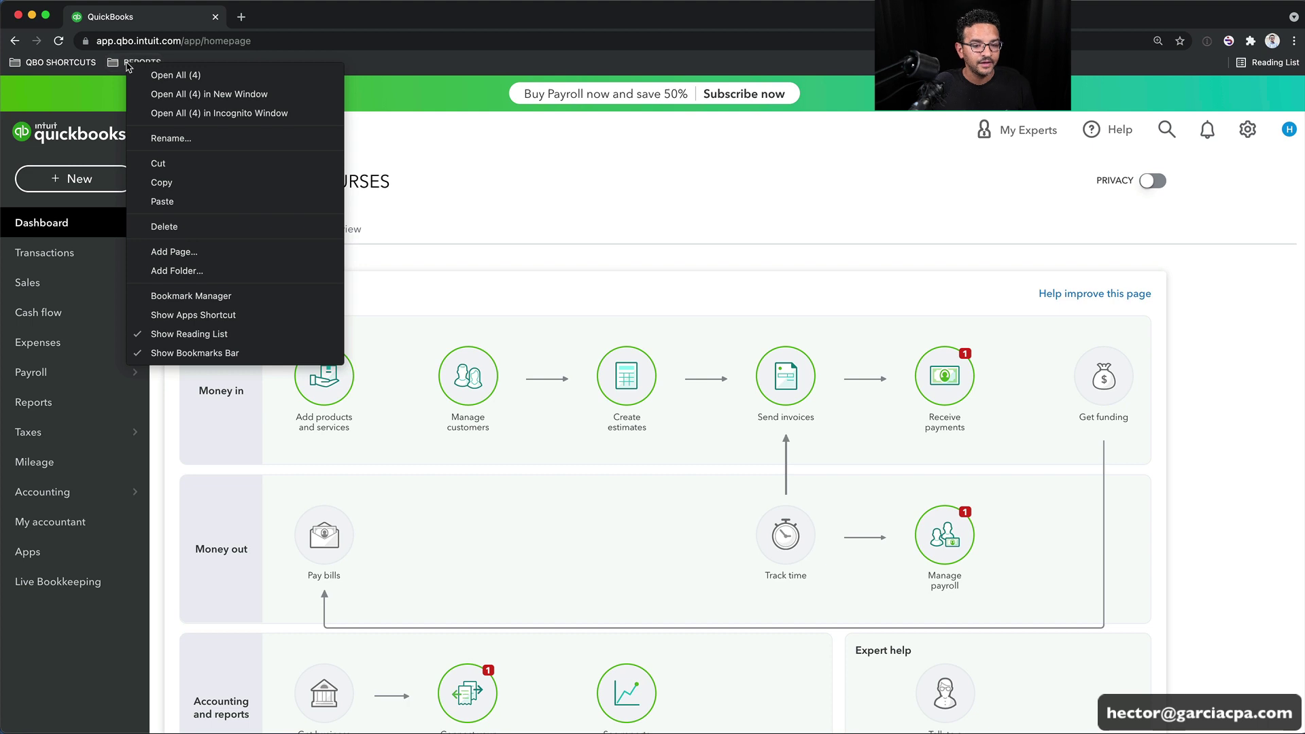
left_click(165, 226)
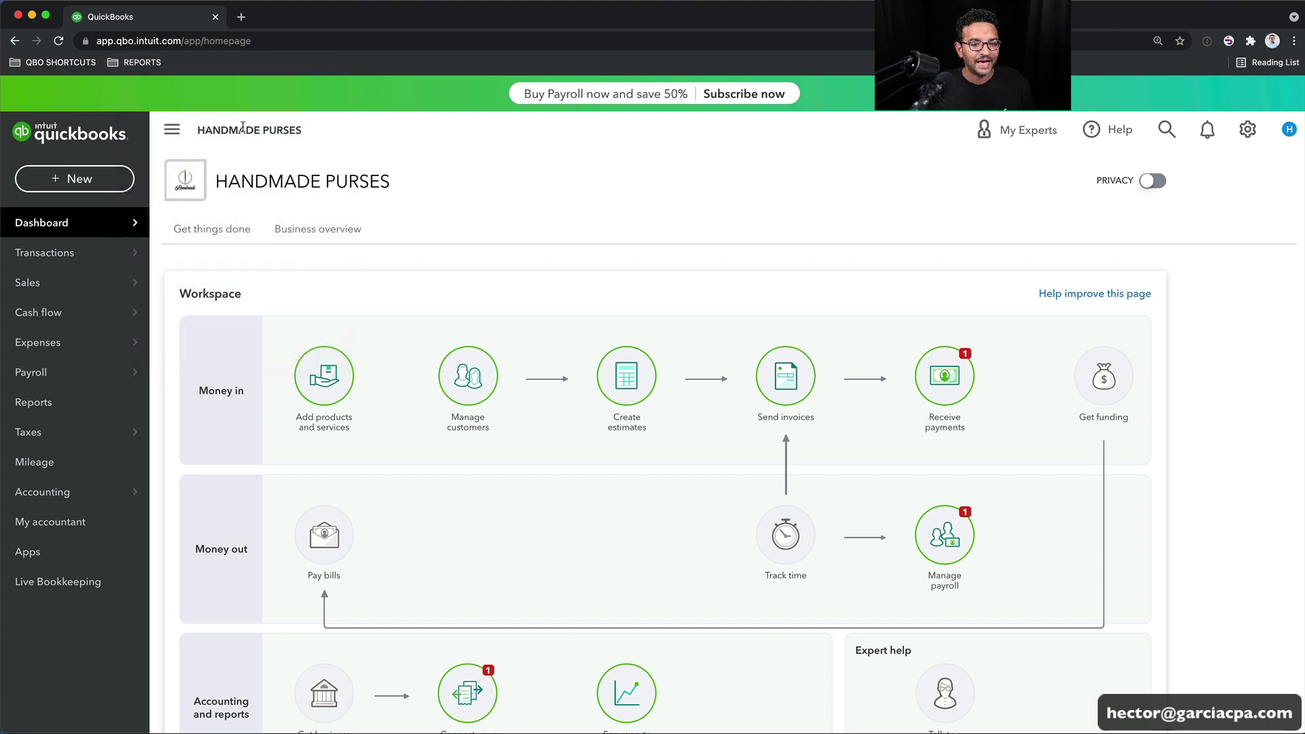
right_click(57, 62)
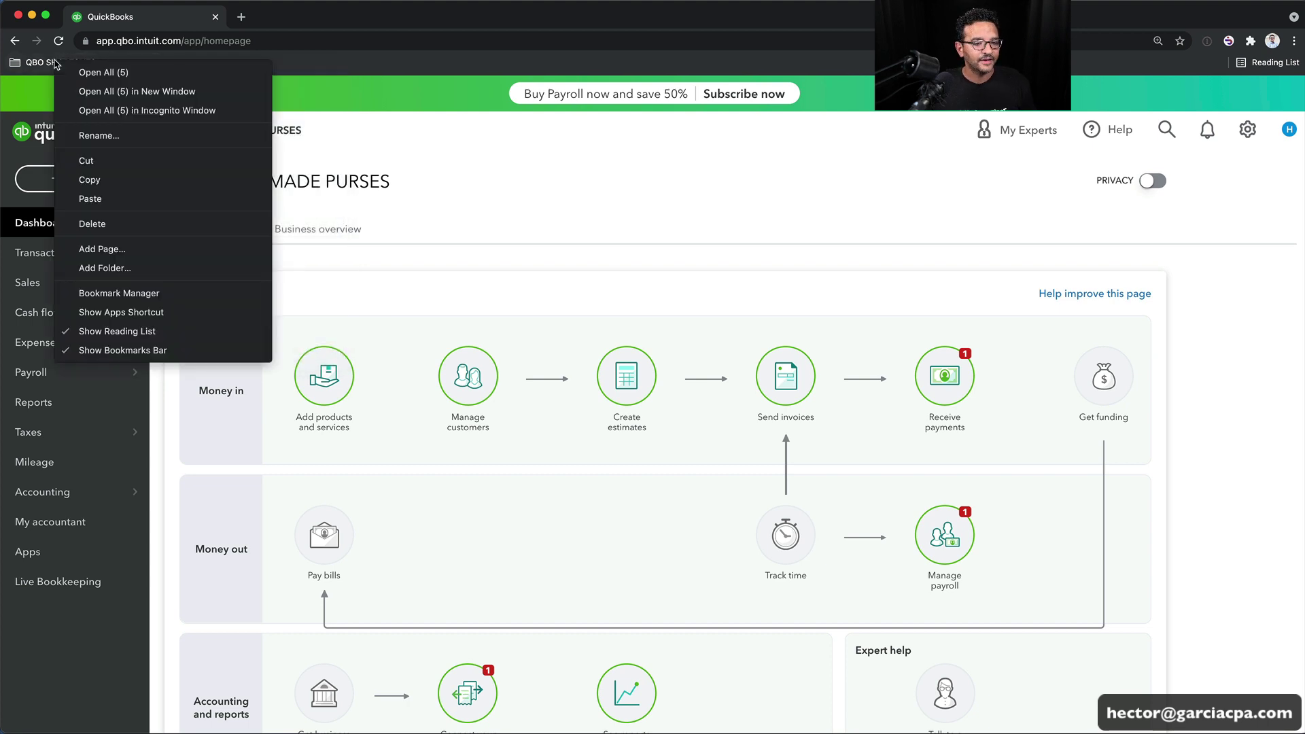
left_click(92, 223)
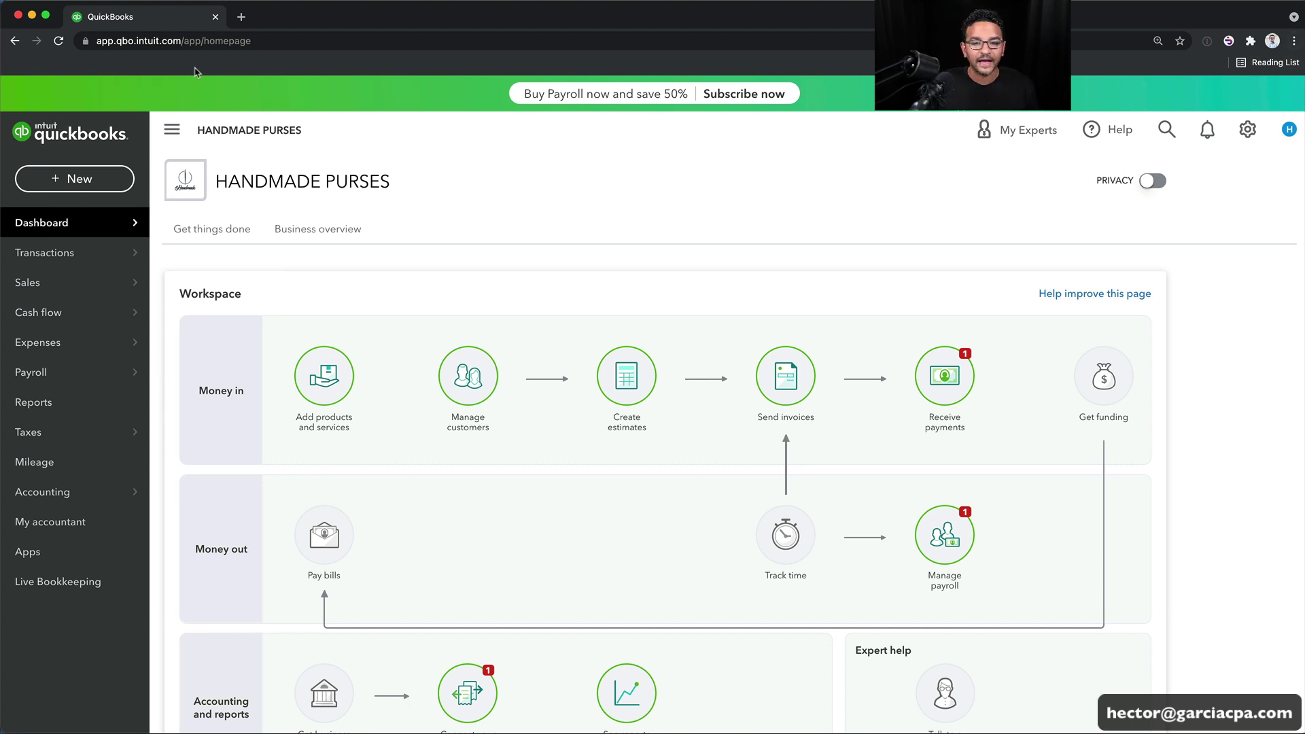
Import the bookmarks file HECTORSQBOSHORTCUTS.HTML from the Documents folder through the Bookmark Manager
right_click(128, 68)
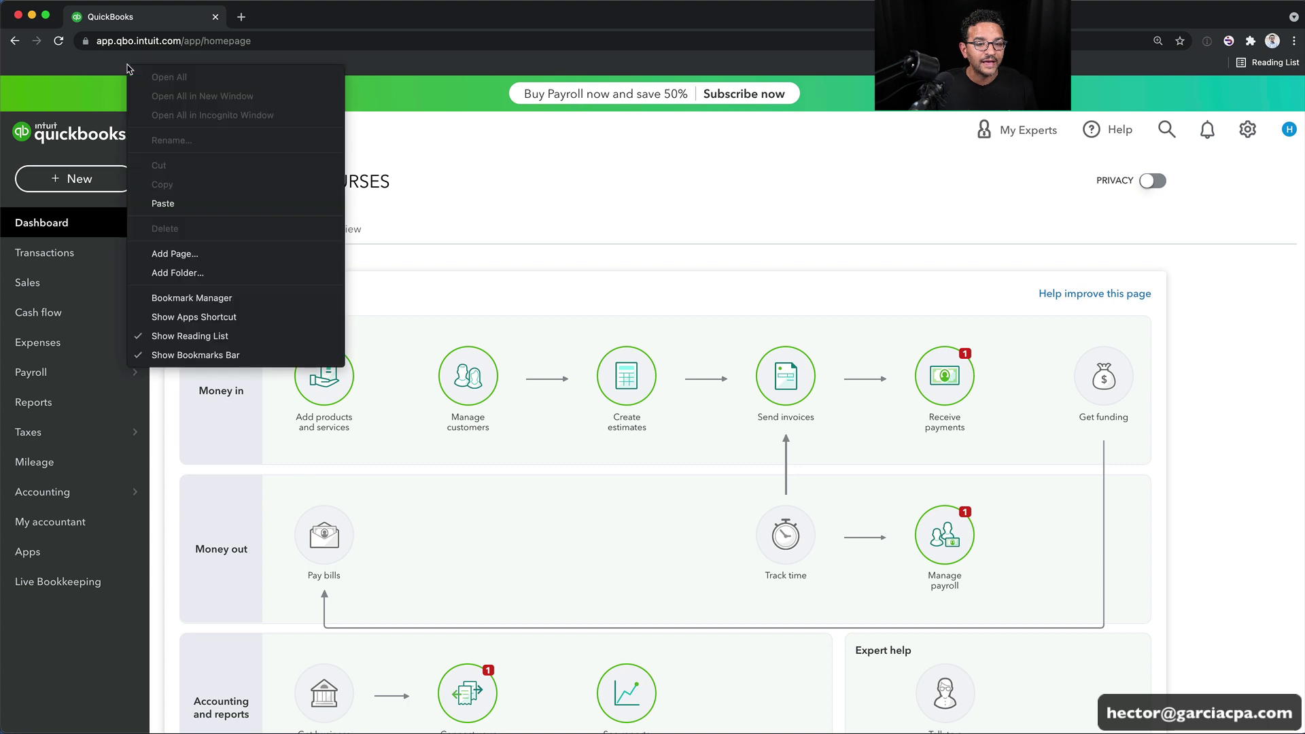
left_click(197, 297)
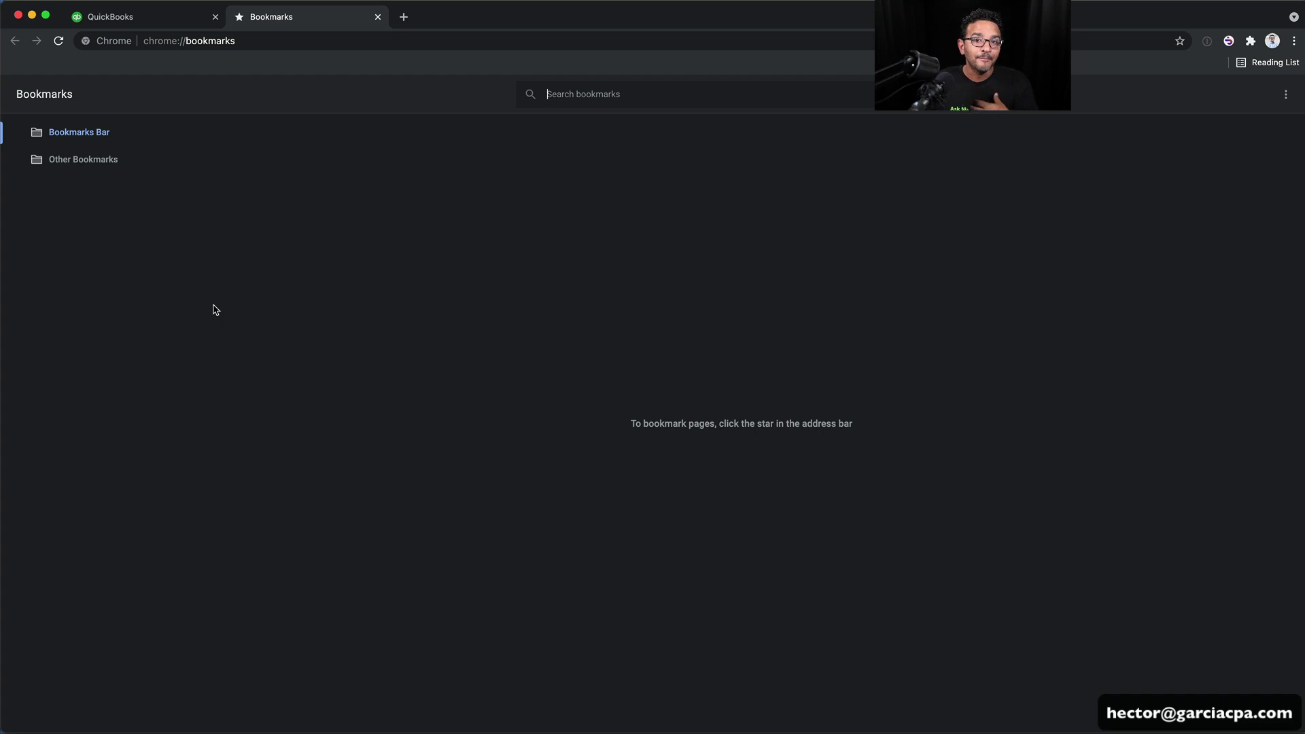
left_click(1285, 94)
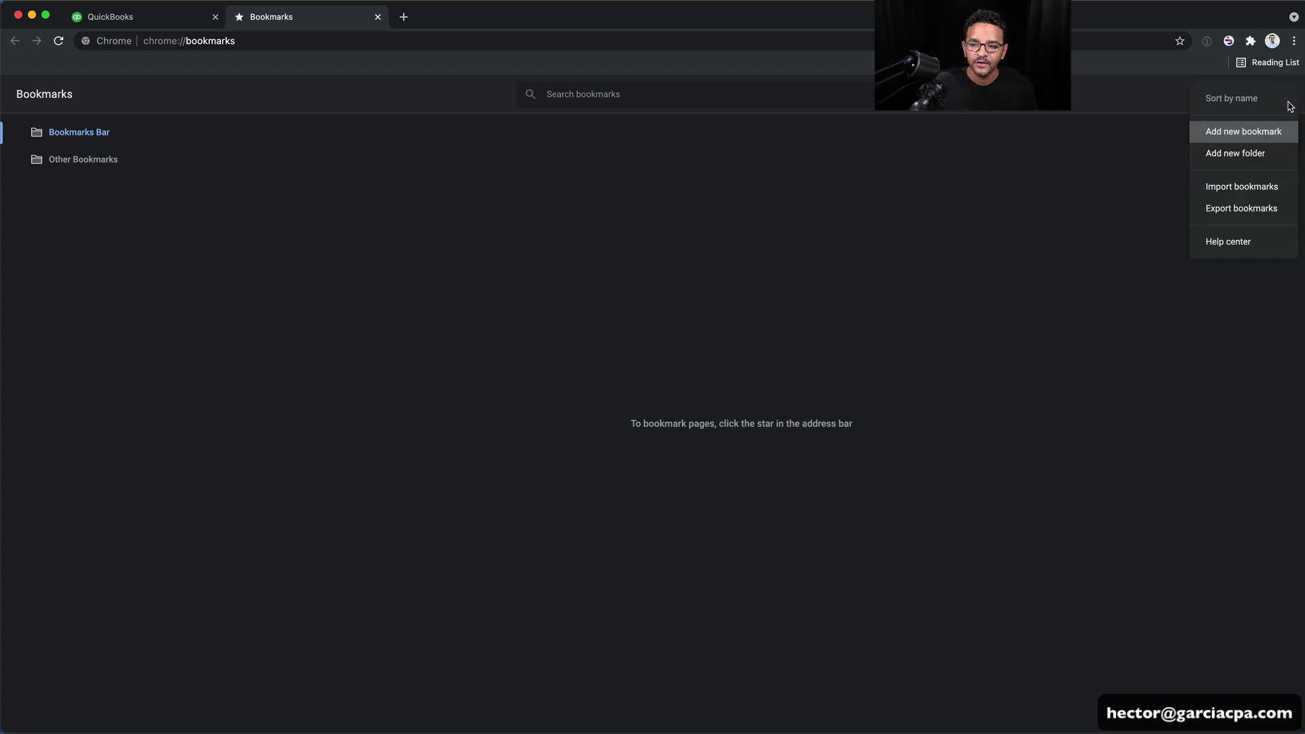
left_click(1243, 187)
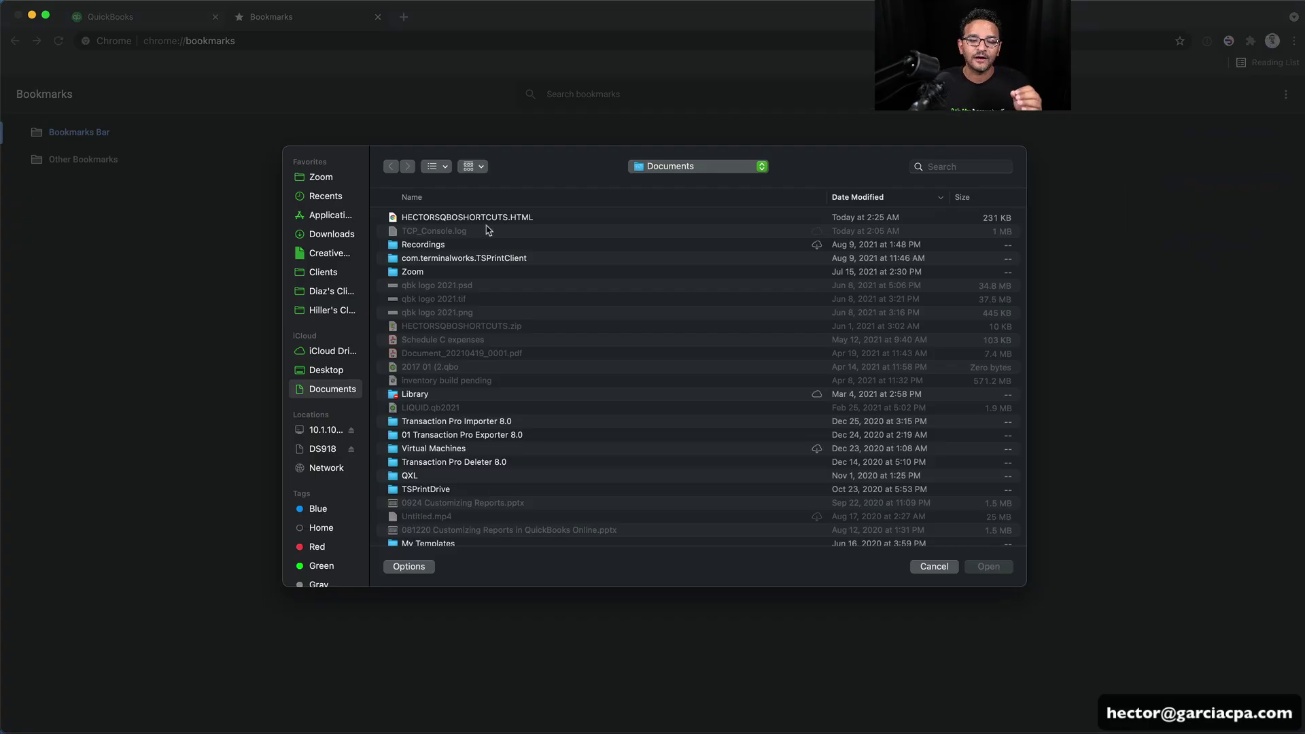
left_click(480, 217)
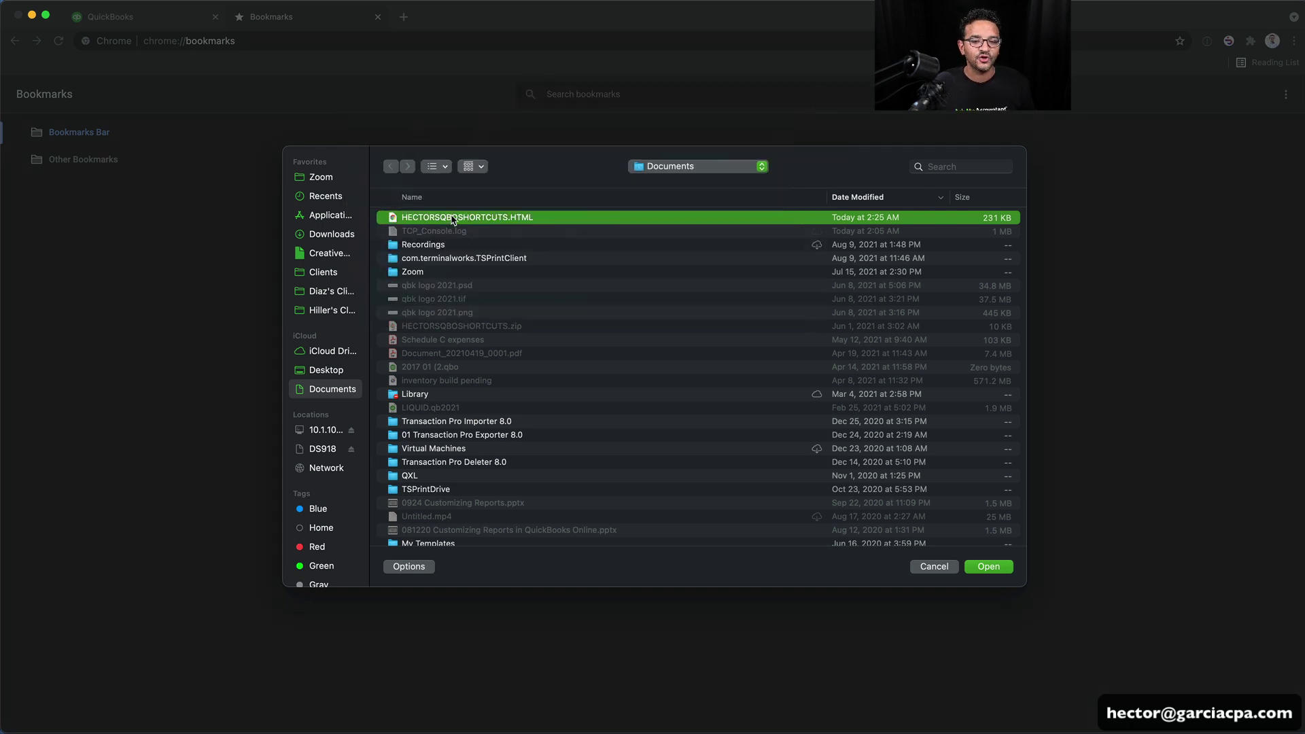
left_click(989, 567)
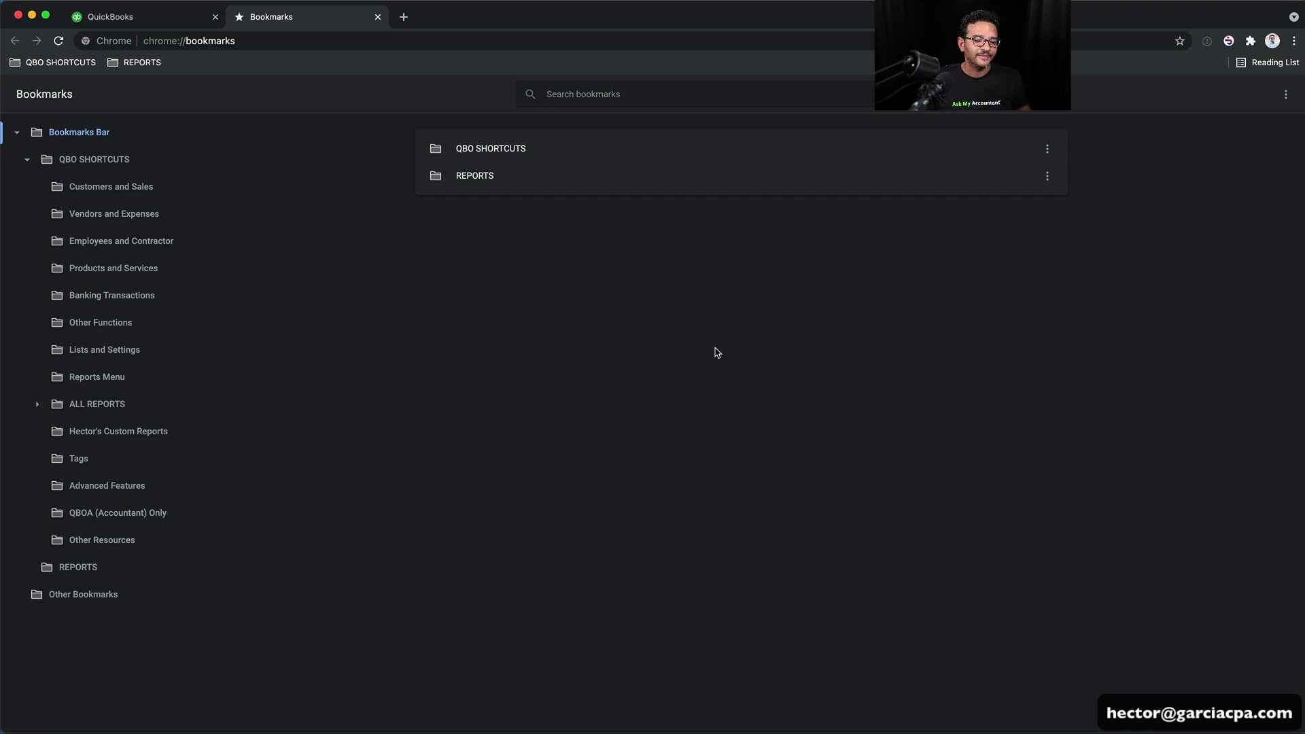
Open the QBO Reports available by Version spreadsheet from the Other Resources shortcuts
left_click(52, 63)
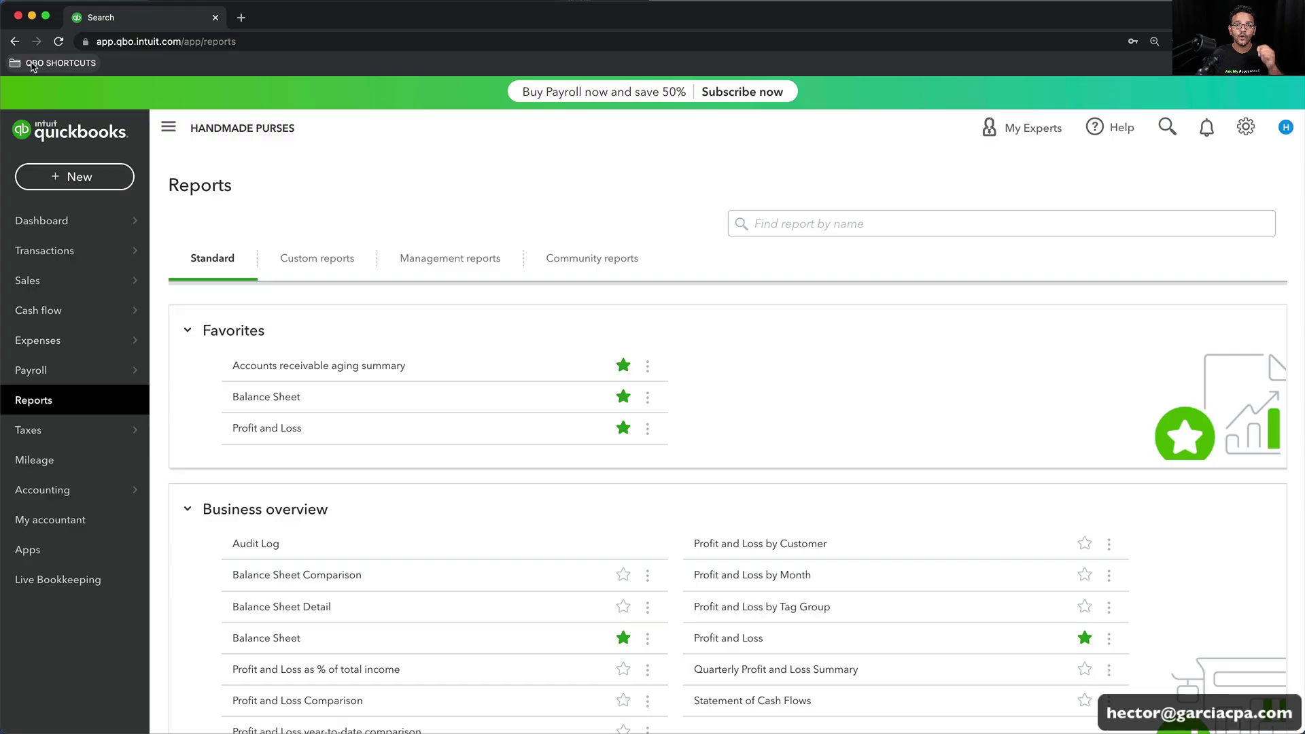
left_click(15, 65)
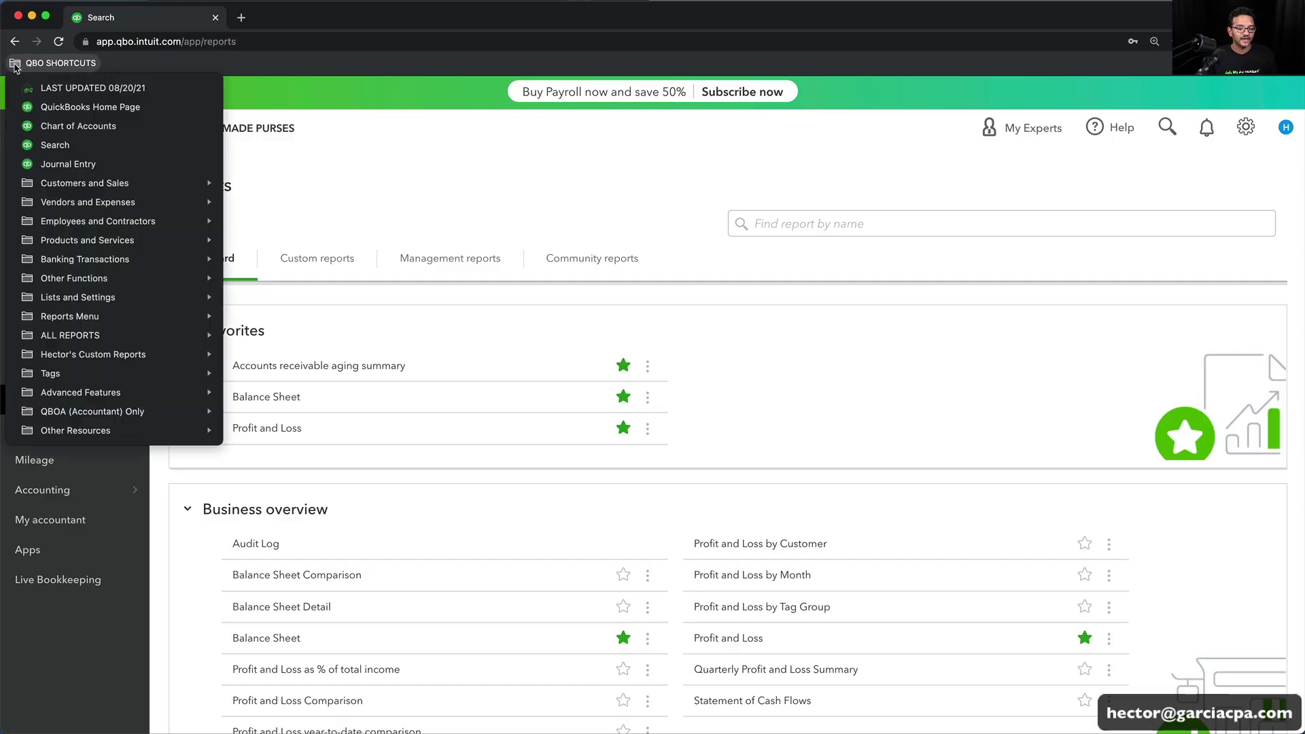
mouse_move(55, 432)
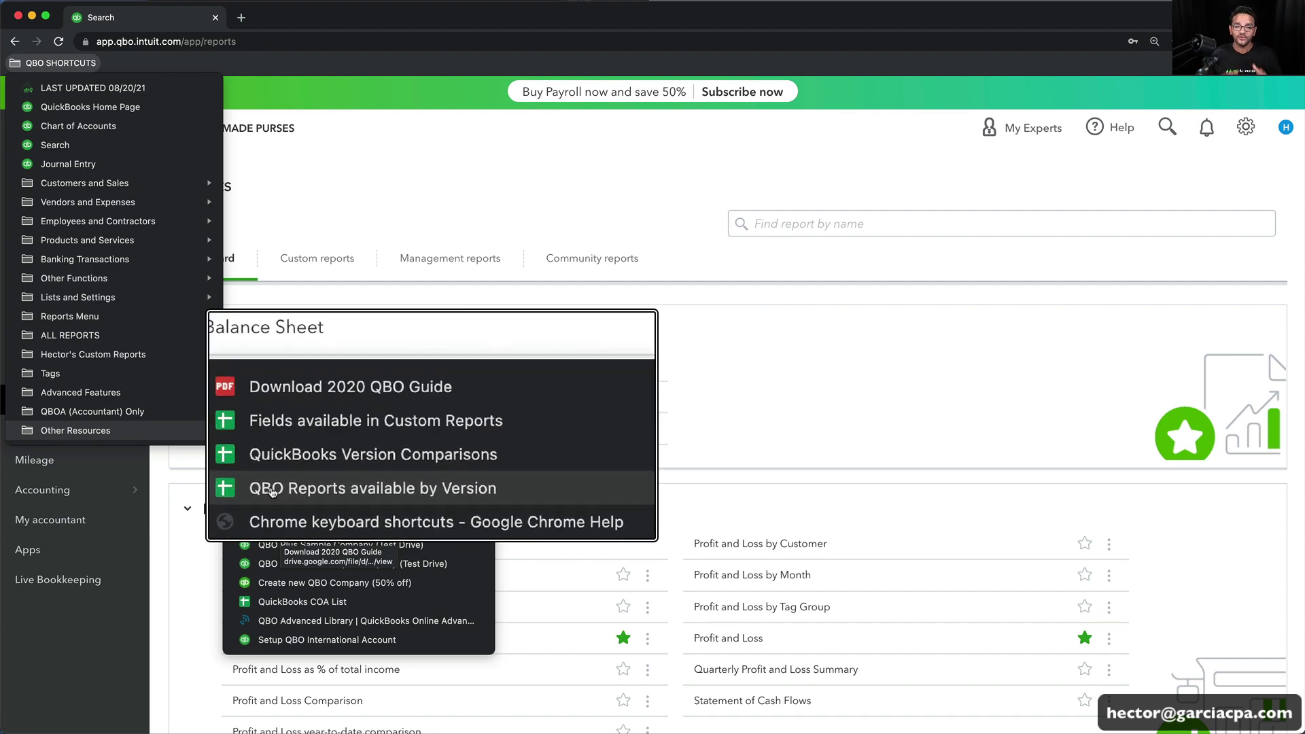
left_click(357, 487)
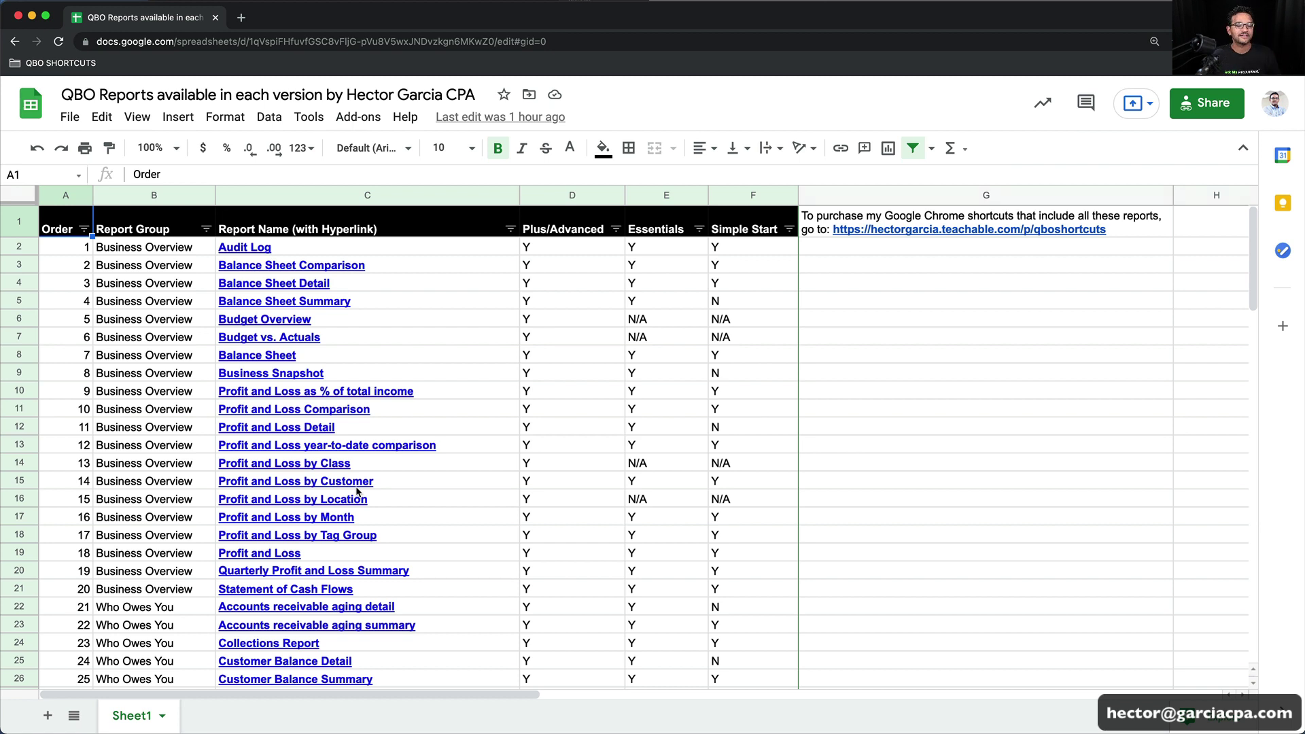
Examine the report list and compare which reports are available in Plus/Advanced, Essentials and Simple Start
left_click(139, 363)
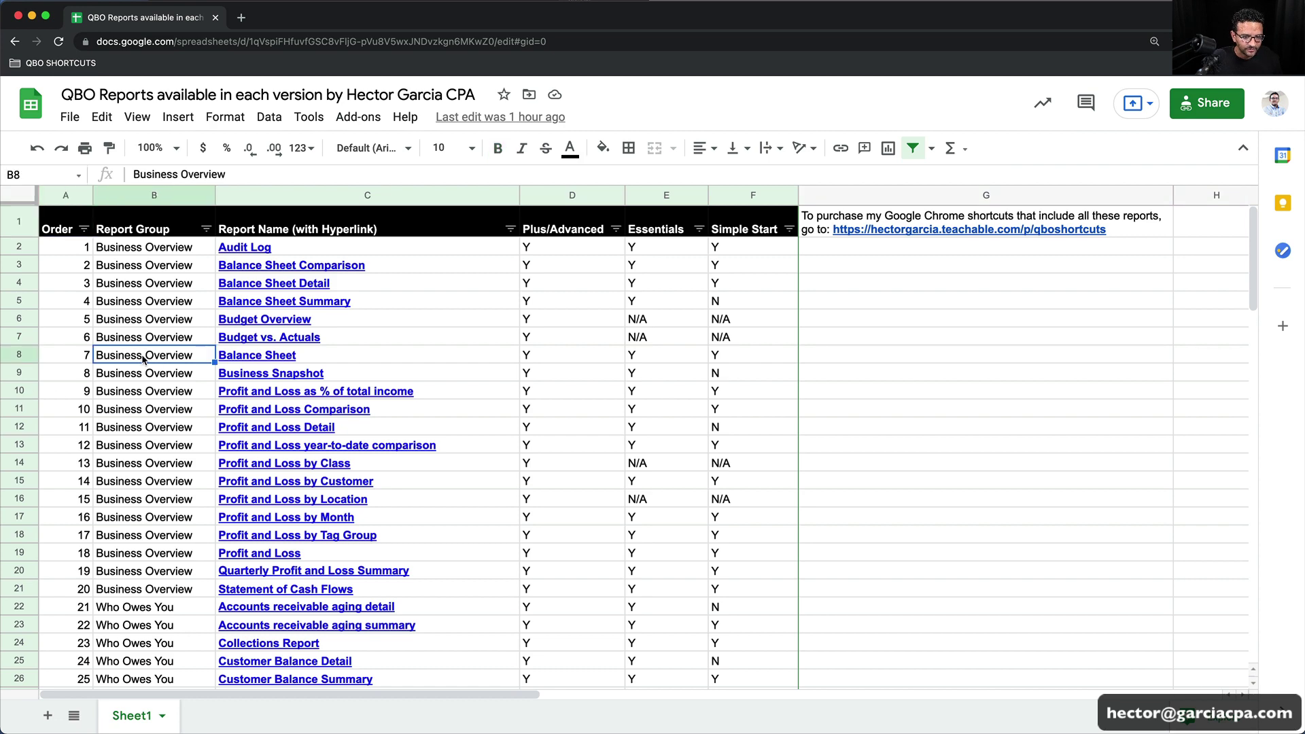
scroll(141, 365, "down", 3)
scroll(295, 382, "down", 3)
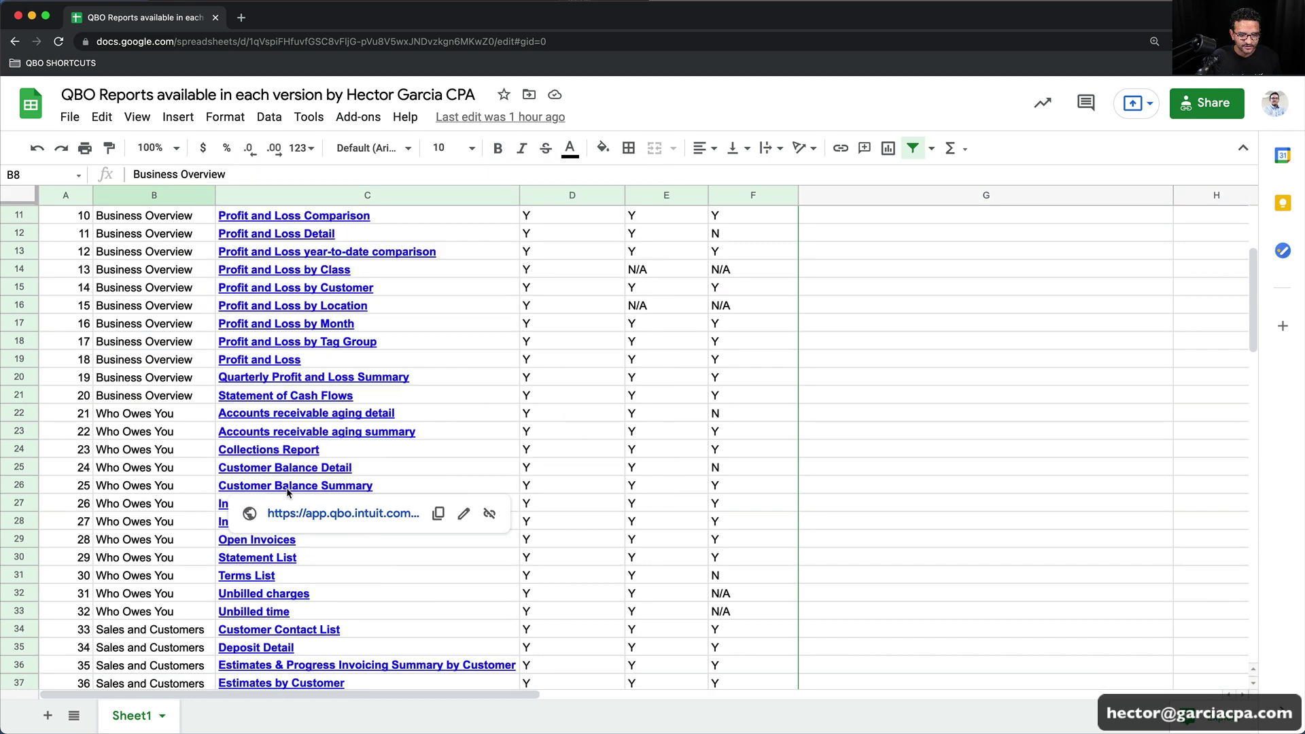
scroll(288, 494, "down", 5)
scroll(288, 493, "up", 10)
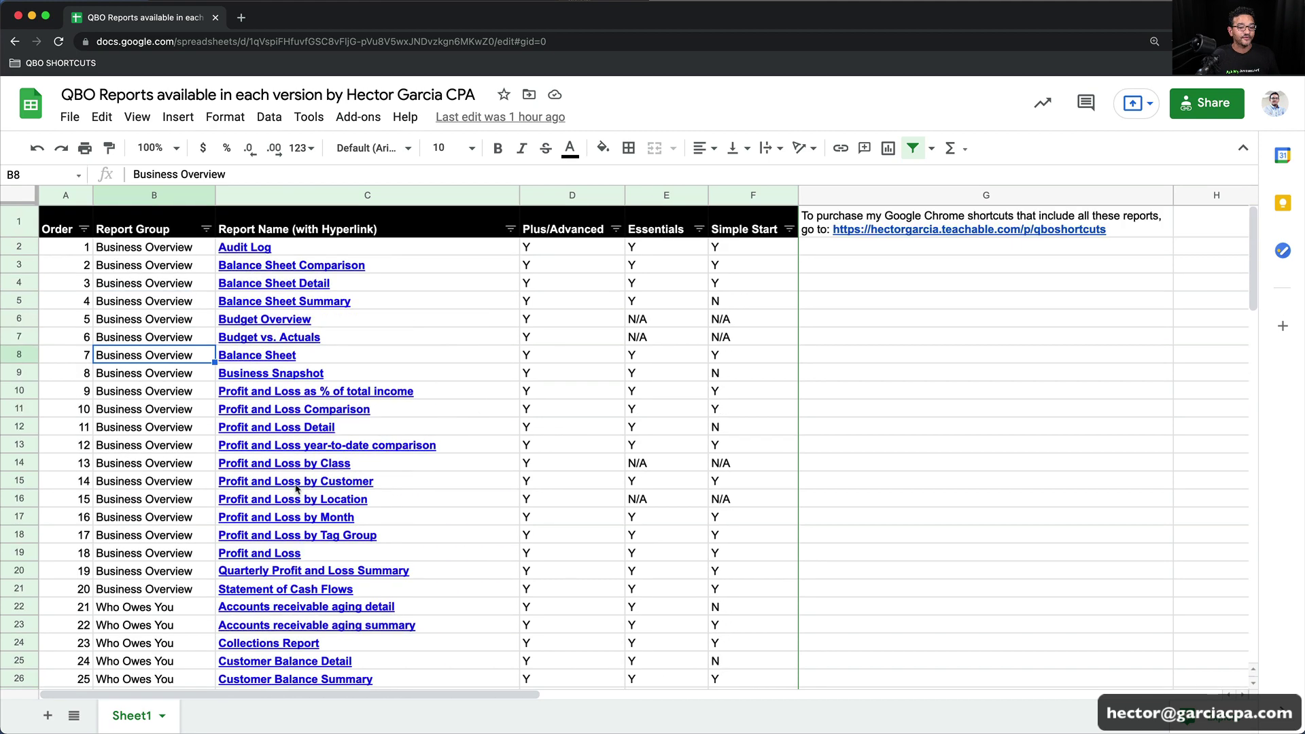
left_click_drag(561, 199, 778, 198)
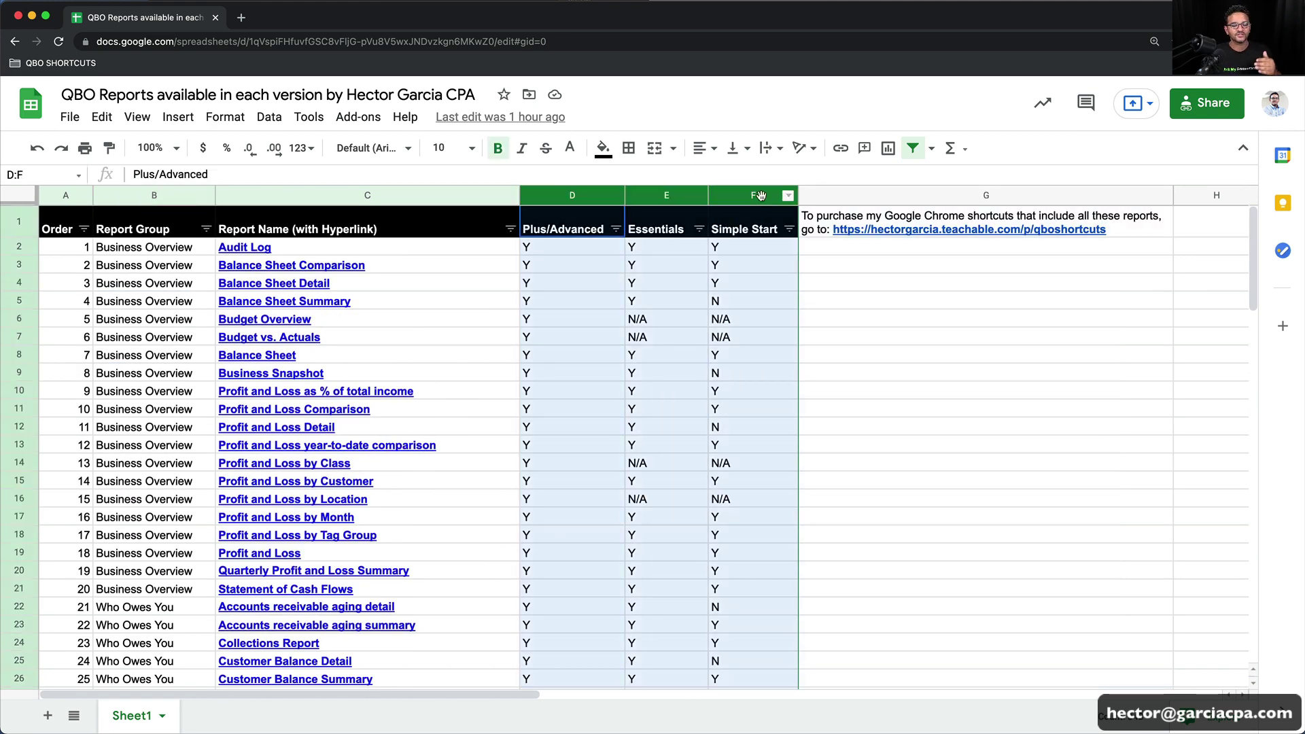
left_click(704, 257)
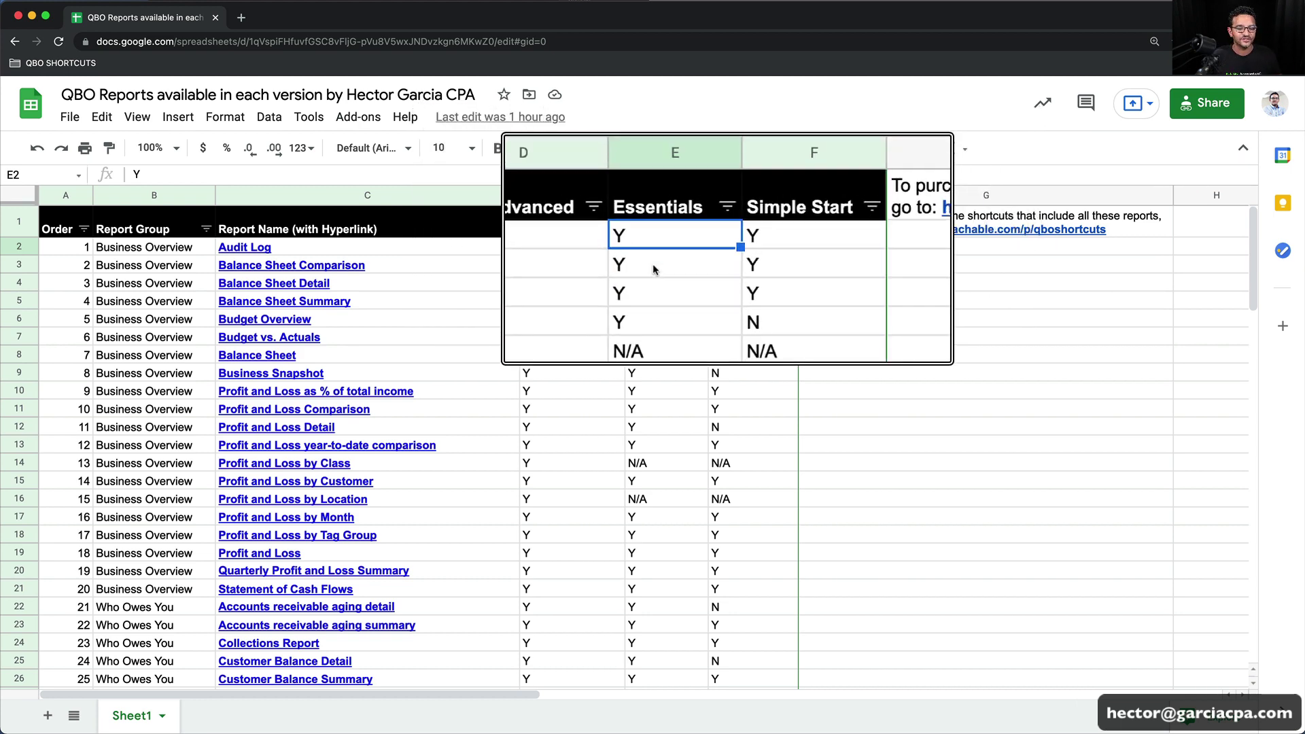
left_click(635, 360)
left_click_drag(56, 374, 768, 369)
left_click(768, 370)
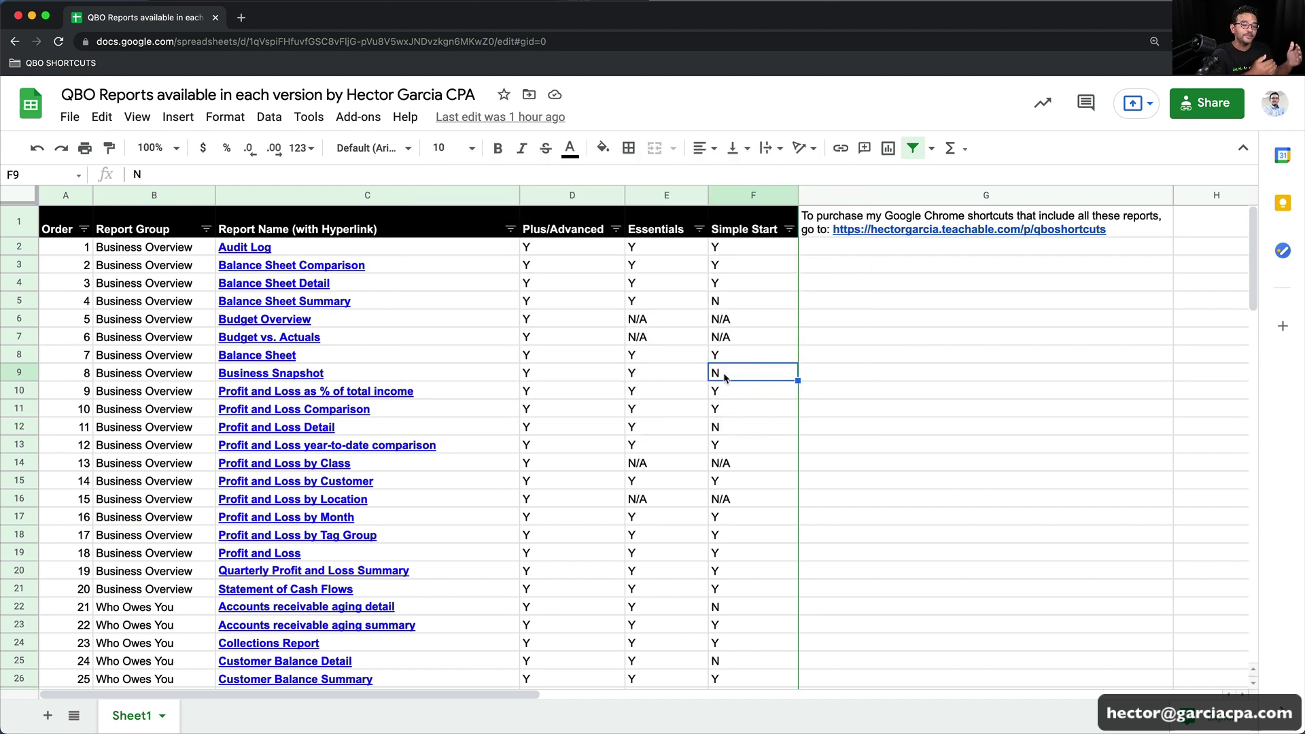
left_click(636, 321)
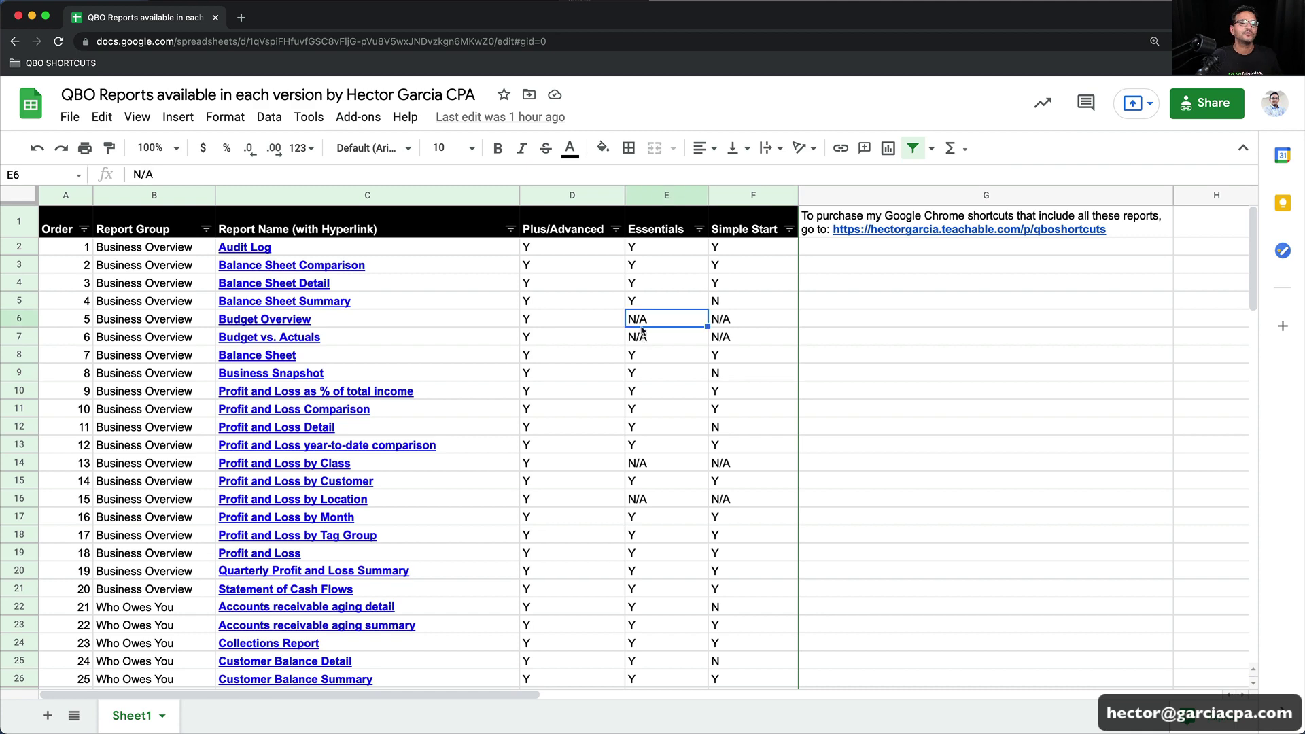
left_click(713, 303)
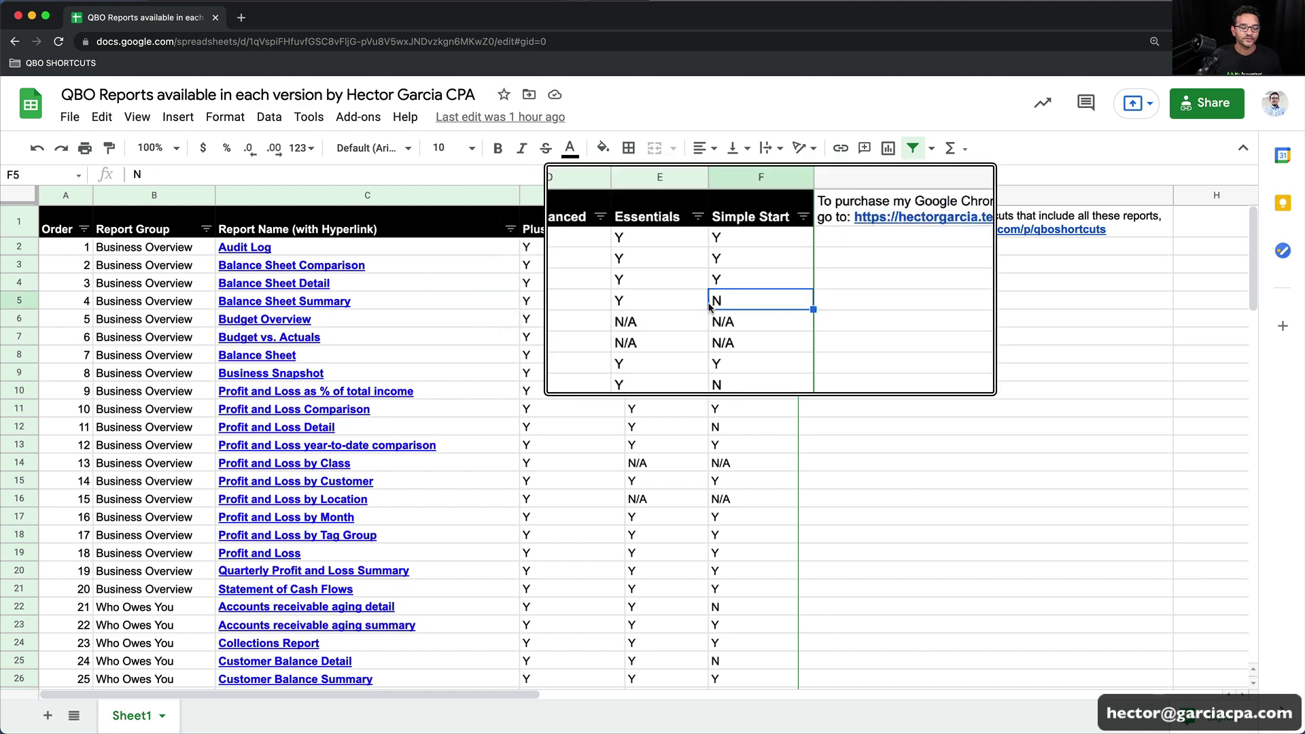
Check the Balance Sheet Summary's Simple Start availability and open that report in QuickBooks from its hyperlink
left_click(374, 301)
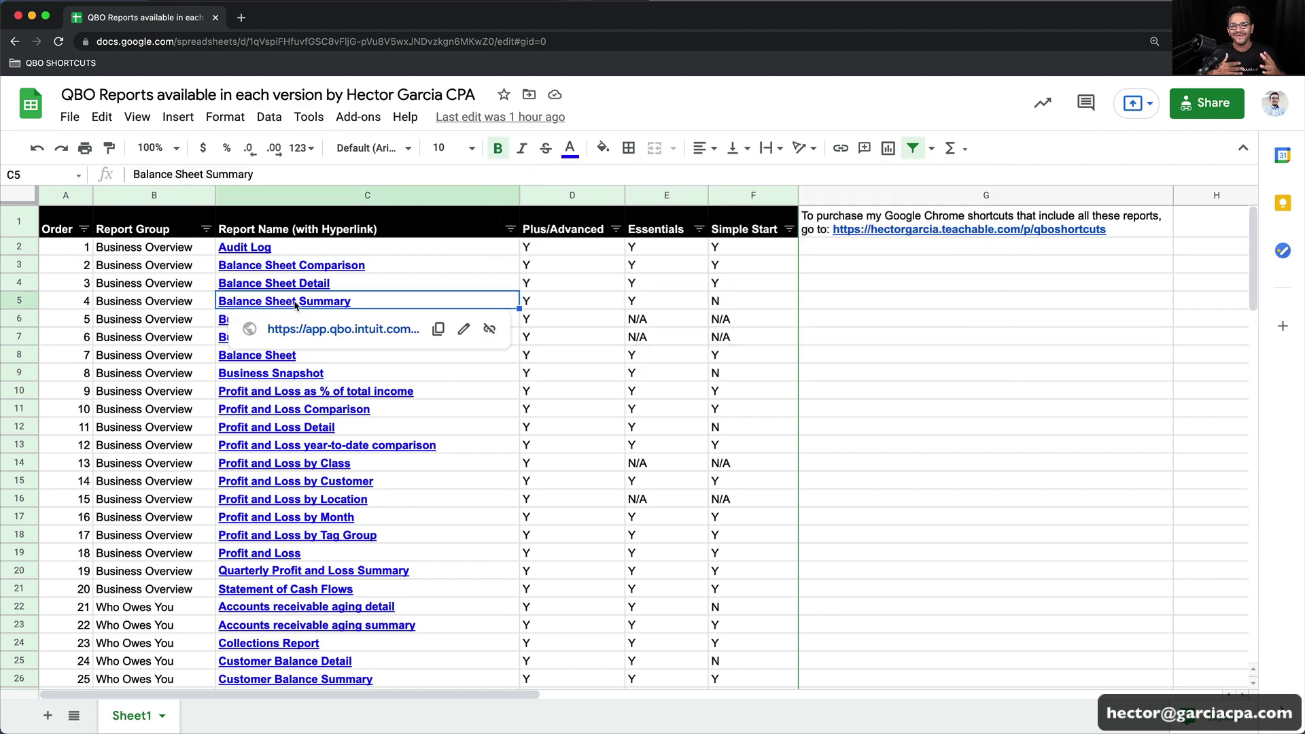
scroll(286, 285, "down", 10)
scroll(267, 279, "up", 6)
scroll(265, 278, "up", 4)
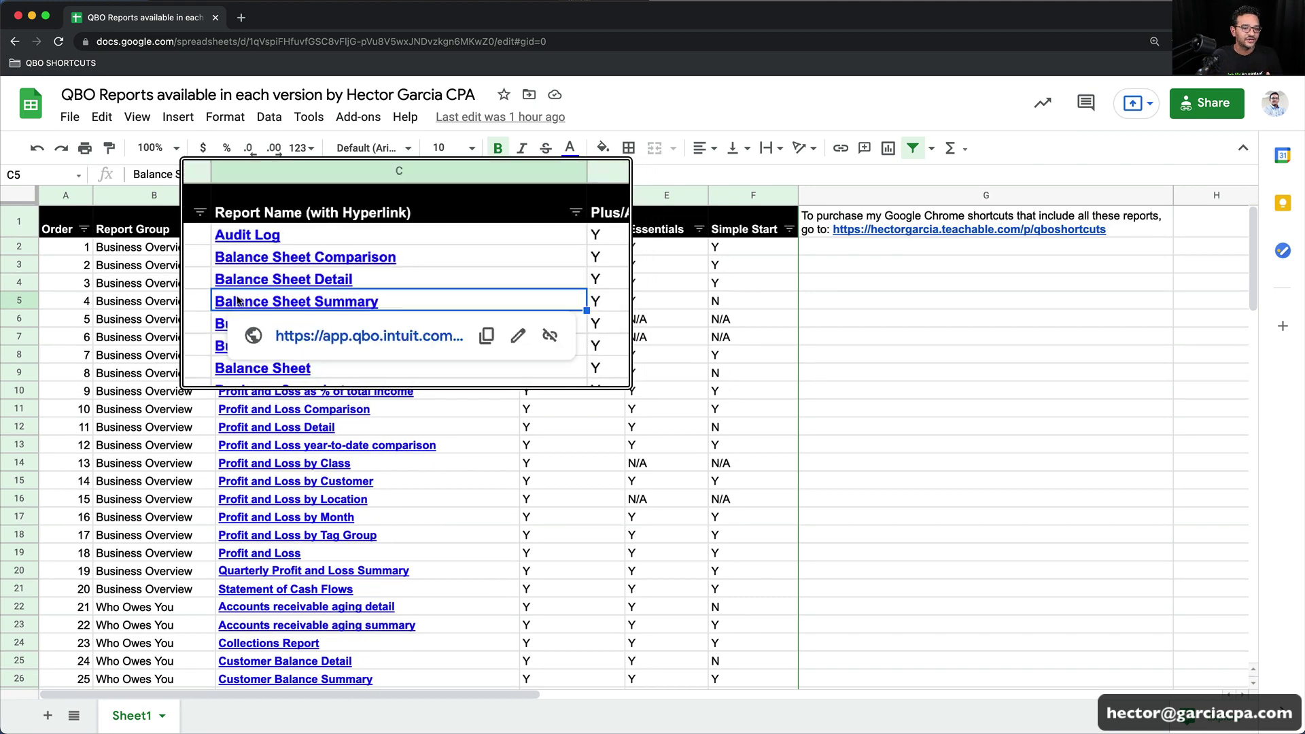
left_click(729, 297)
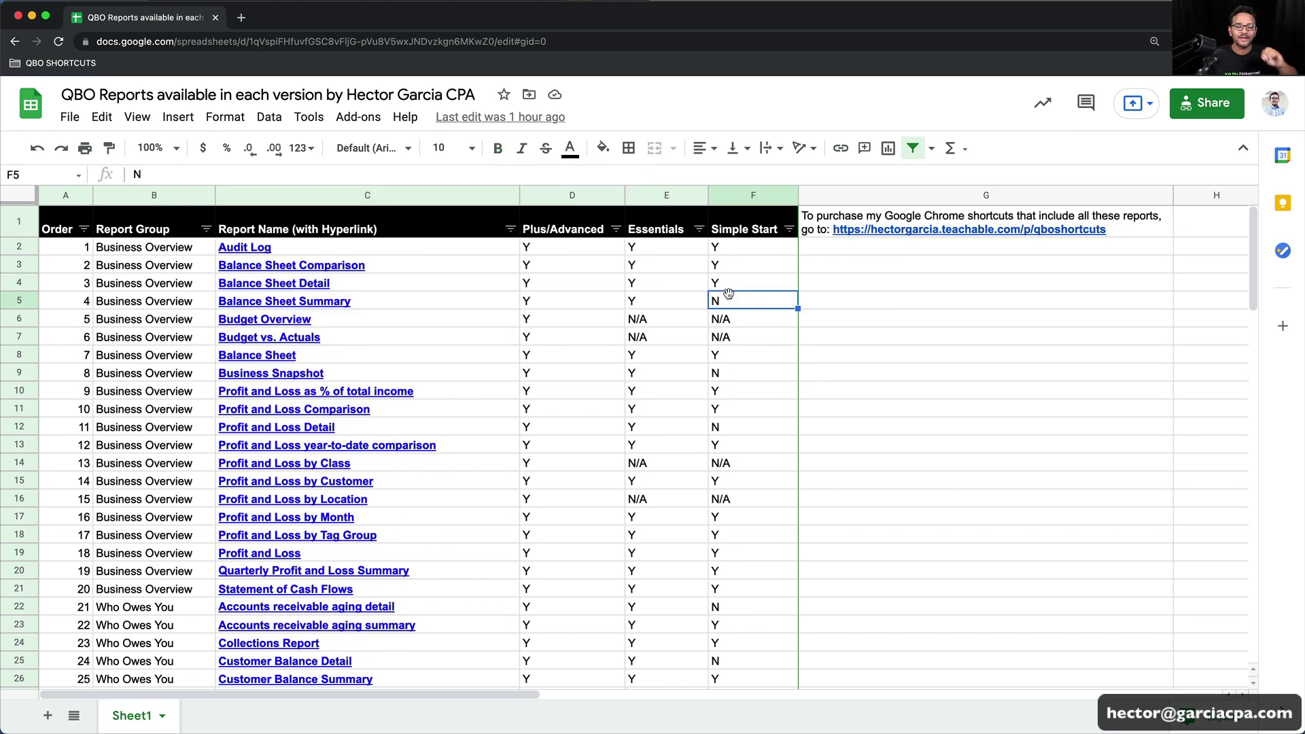
left_click(258, 305)
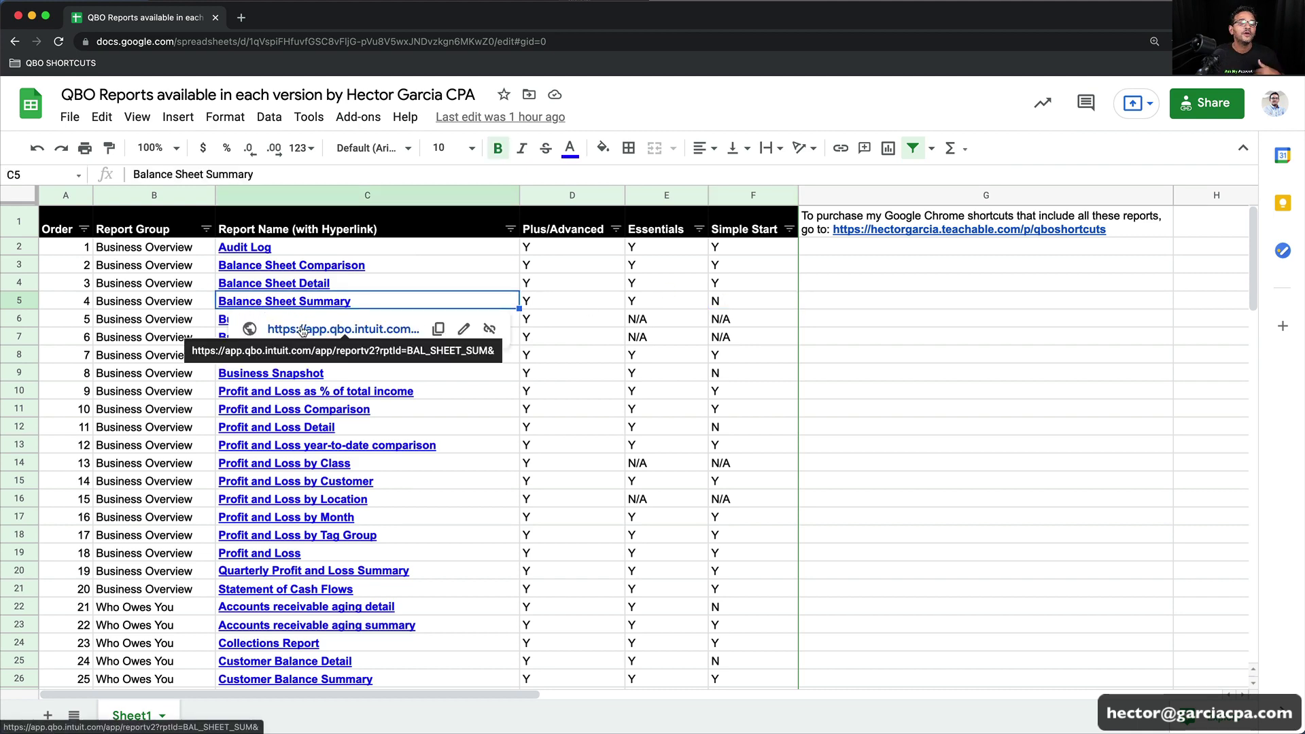
left_click(276, 330)
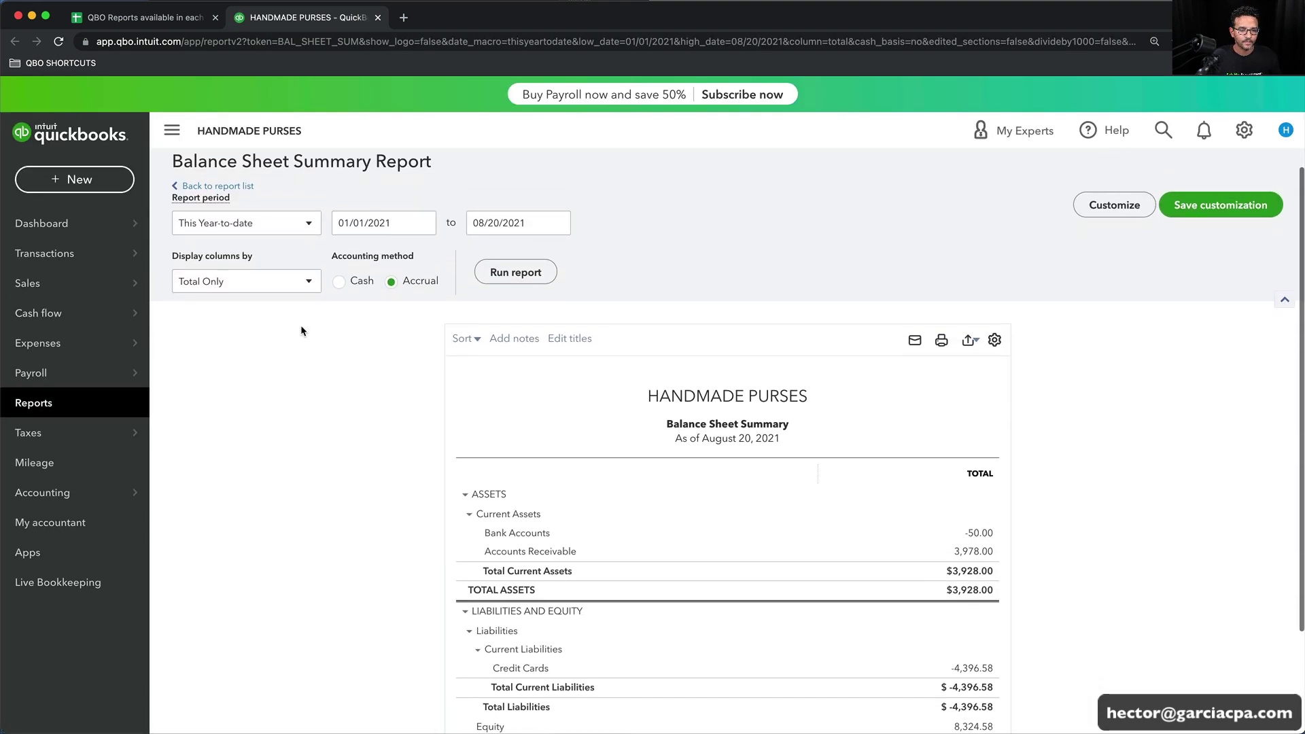
In the QBO Reports spreadsheet, filter the Simple Start column to only the N value and highlight the filtered entries
left_click(123, 19)
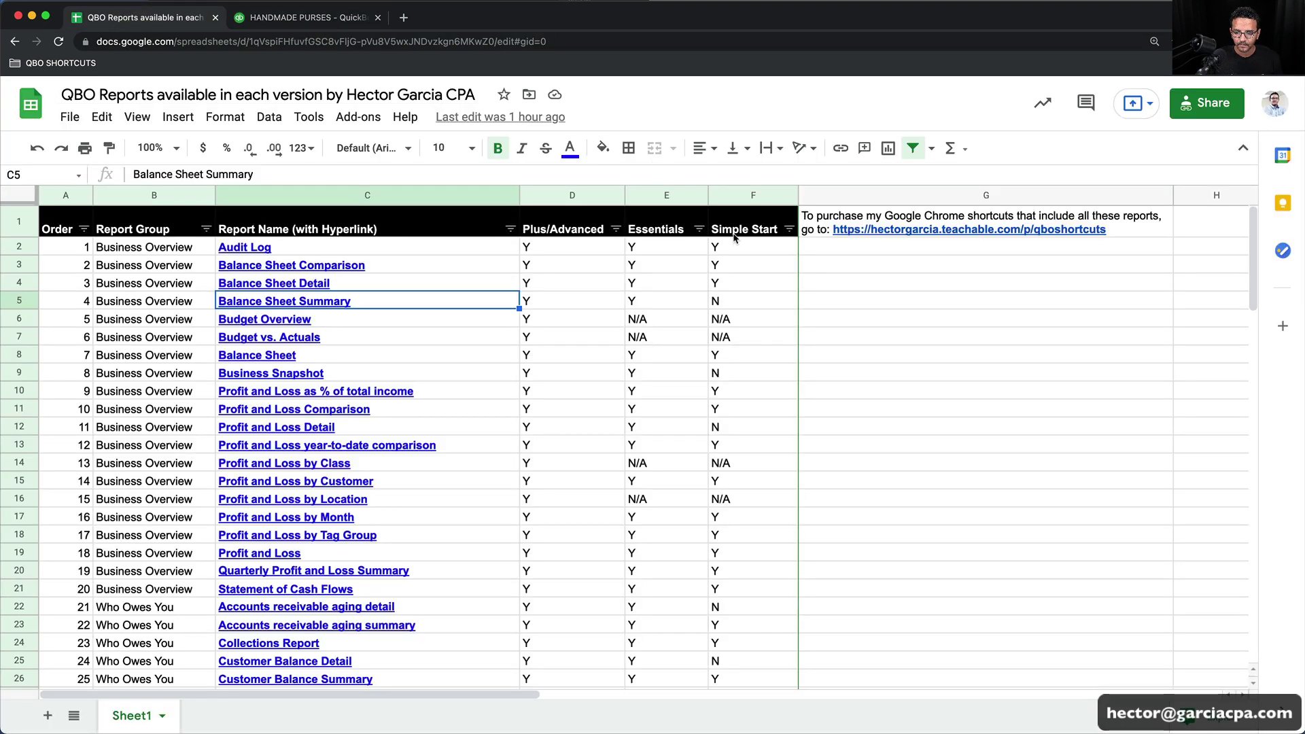
left_click(789, 228)
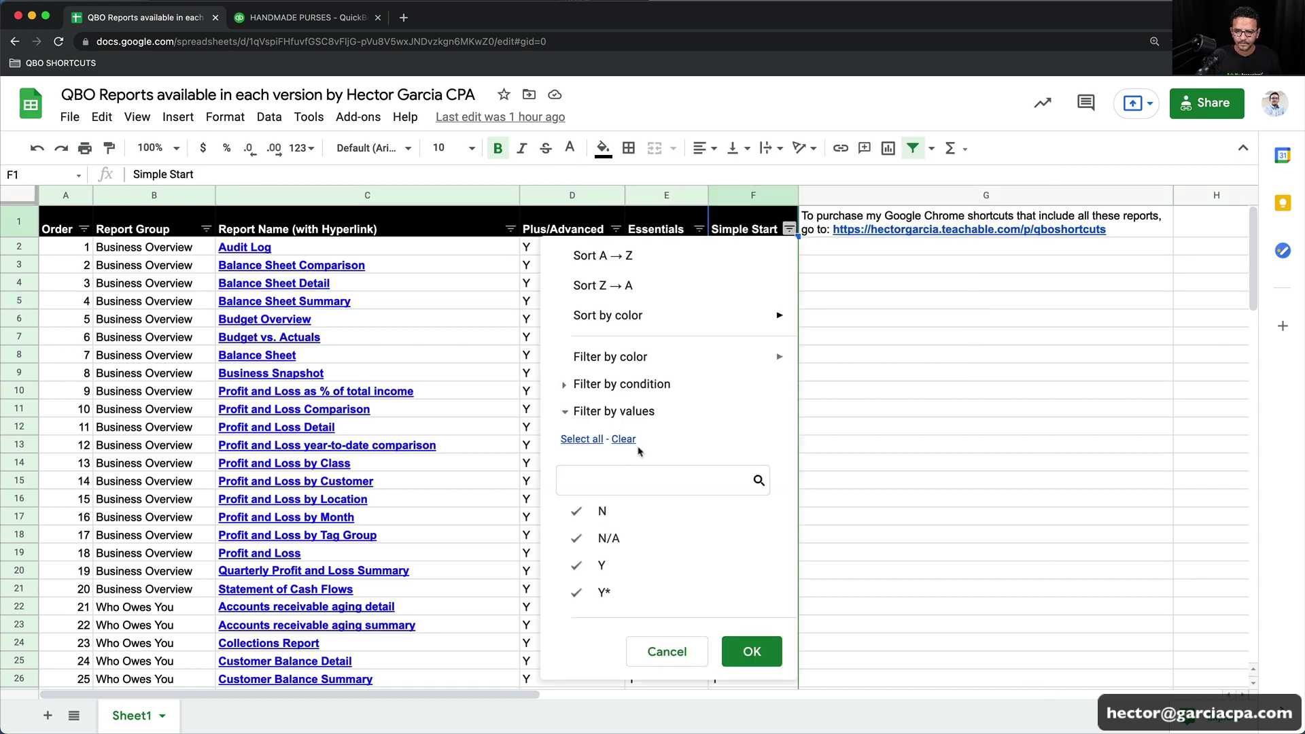
left_click(579, 539)
left_click(579, 565)
left_click(579, 593)
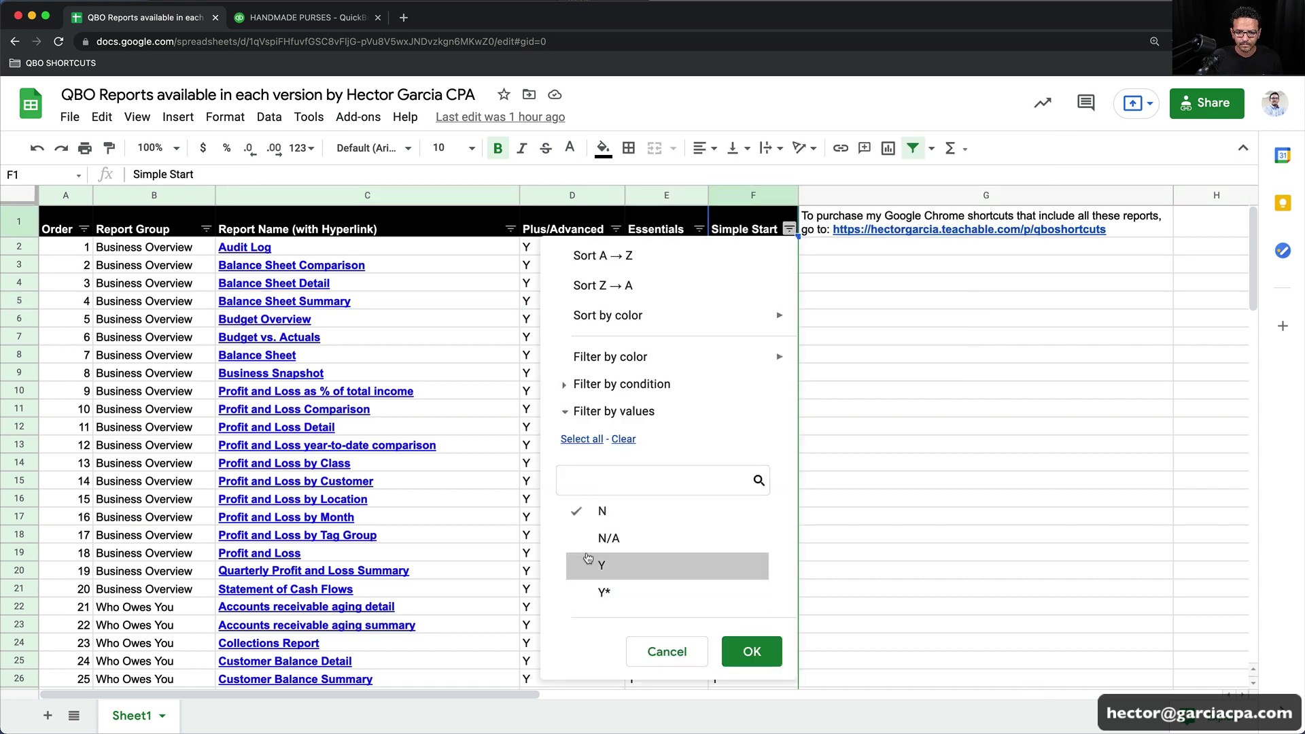
left_click(733, 660)
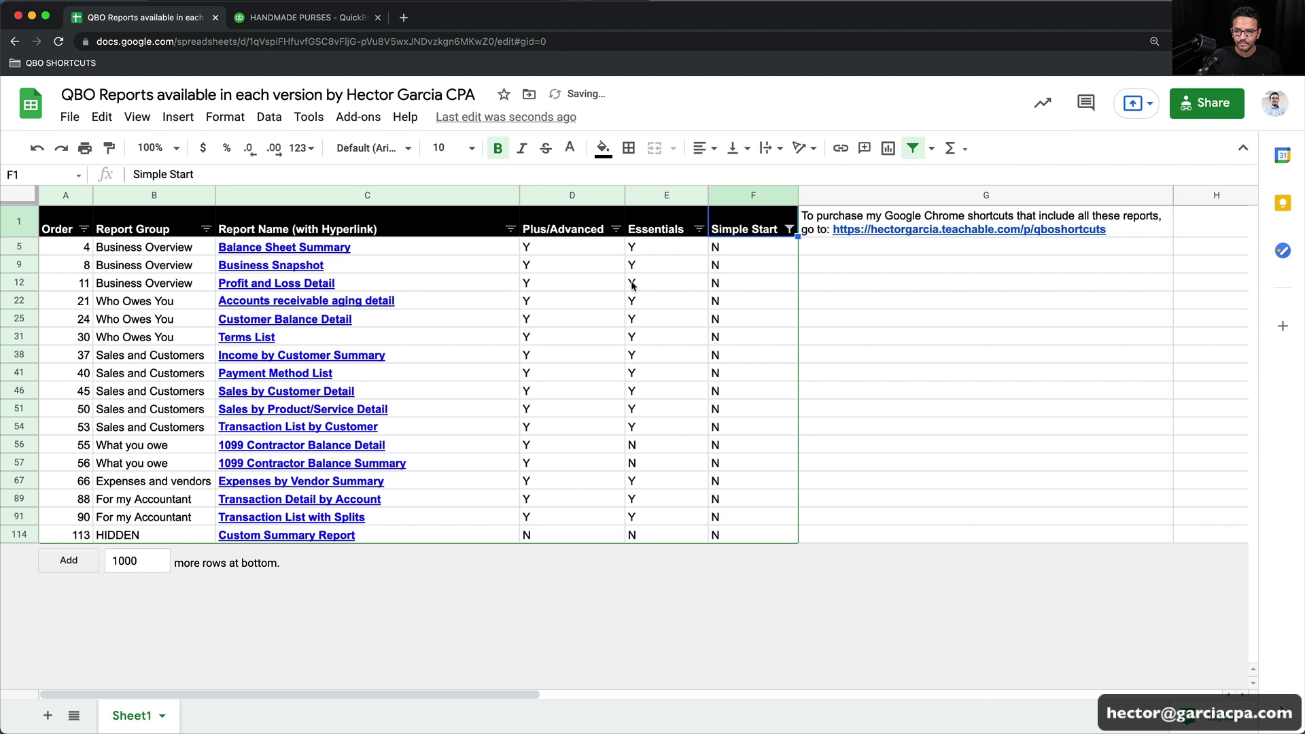
left_click_drag(750, 248, 744, 553)
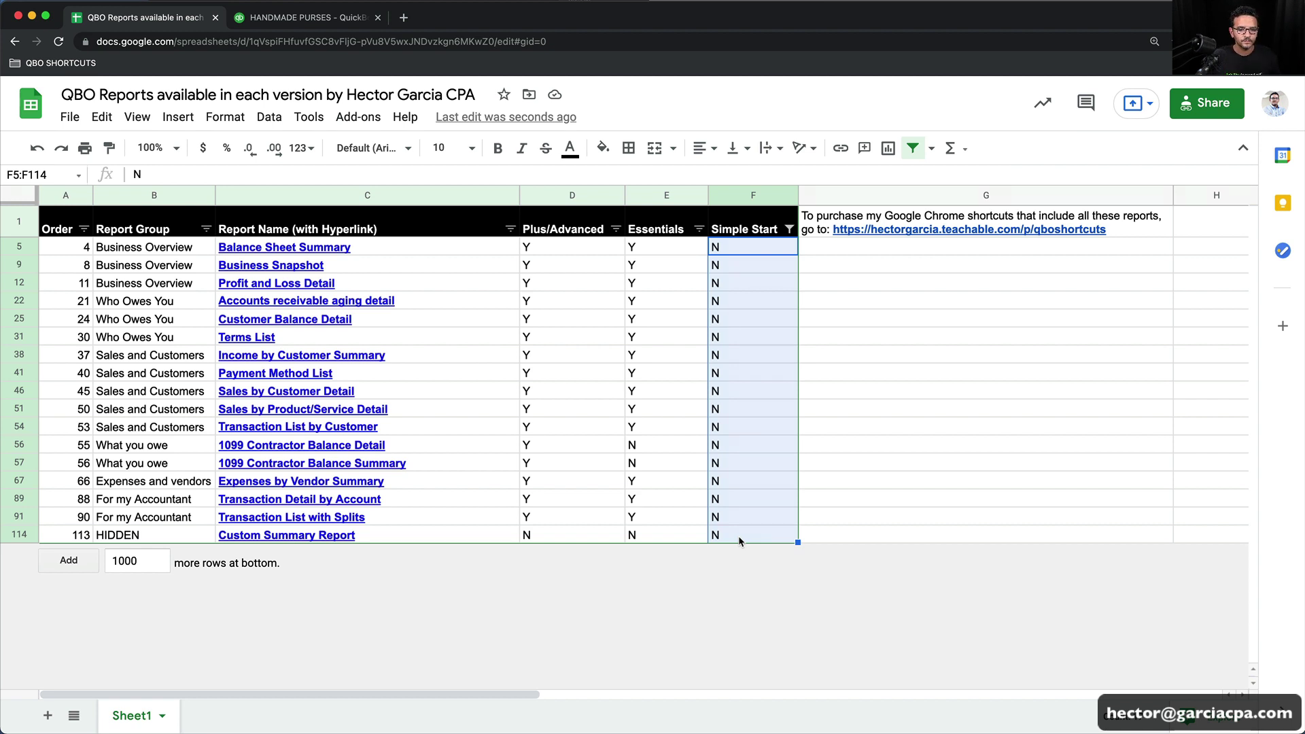
left_click(851, 499)
Copy the Terms List report's link and open the Payment Method List report in QuickBooks from its hyperlink
mouse_move(314, 347)
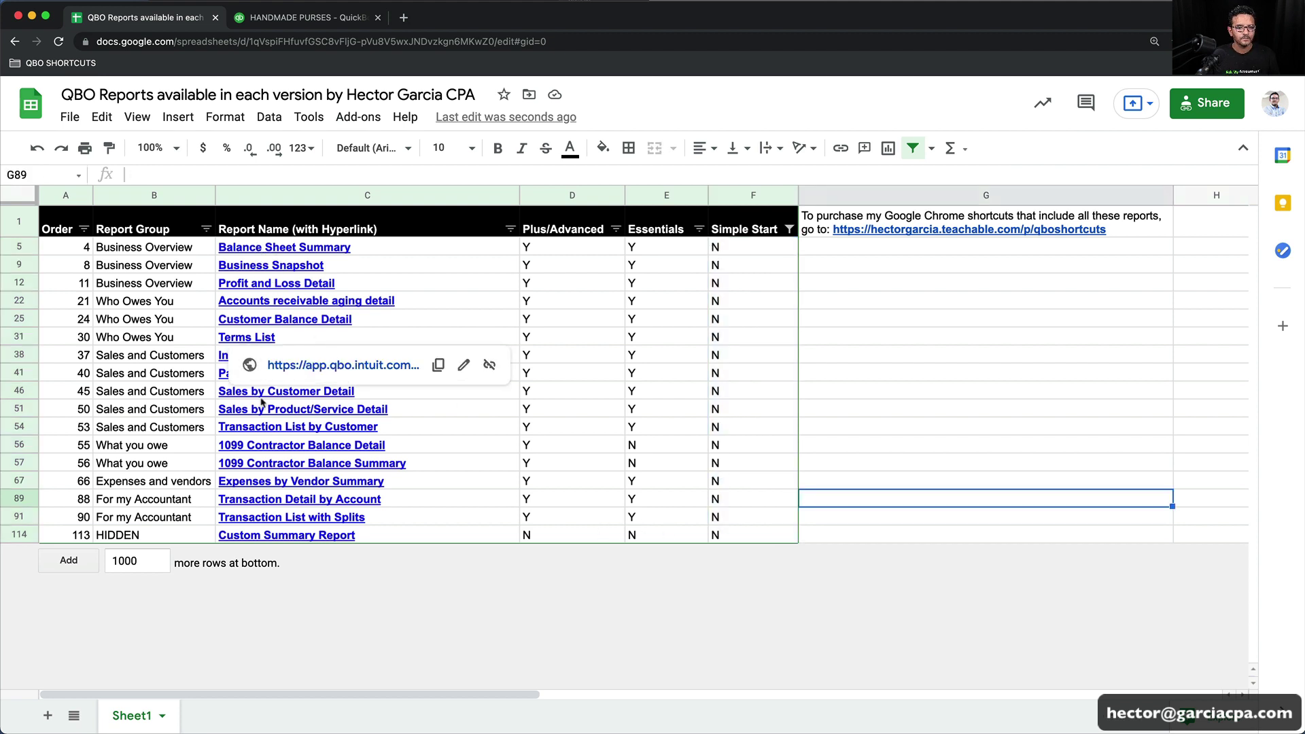
left_click(438, 365)
mouse_move(322, 460)
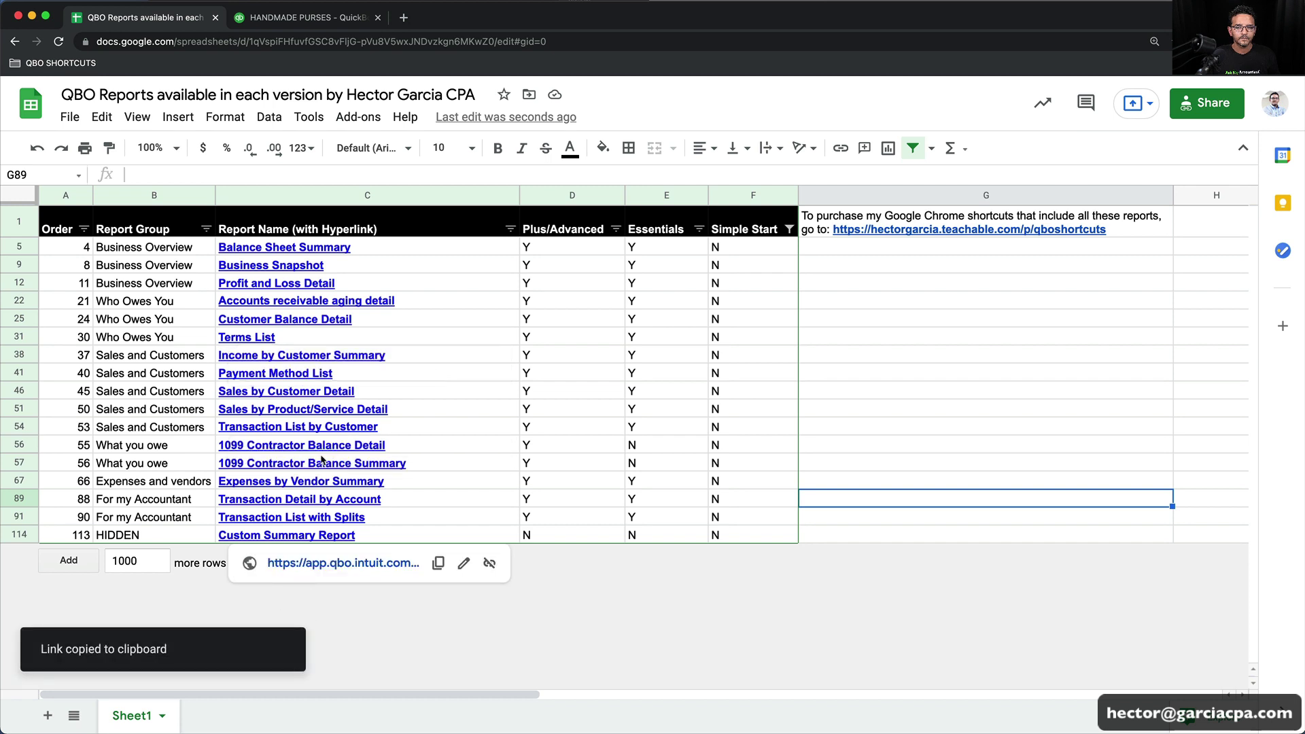
left_click(301, 373)
left_click(316, 407)
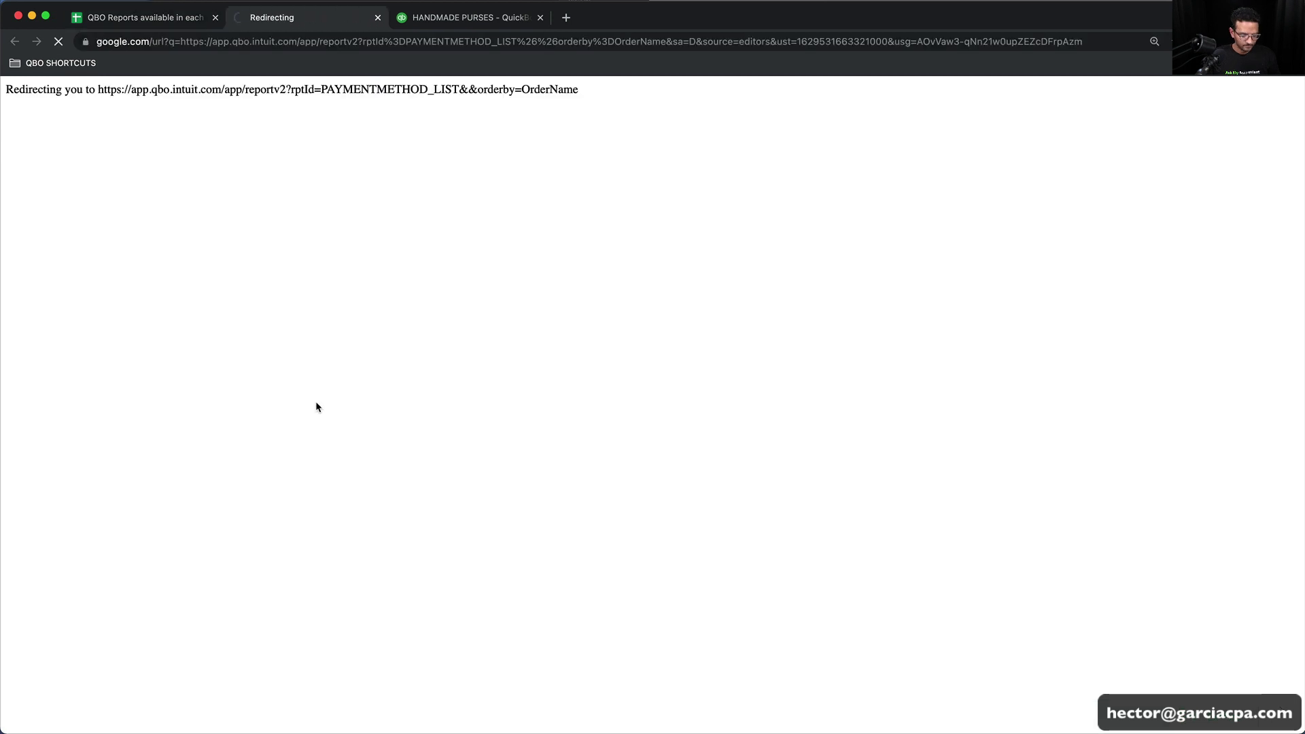